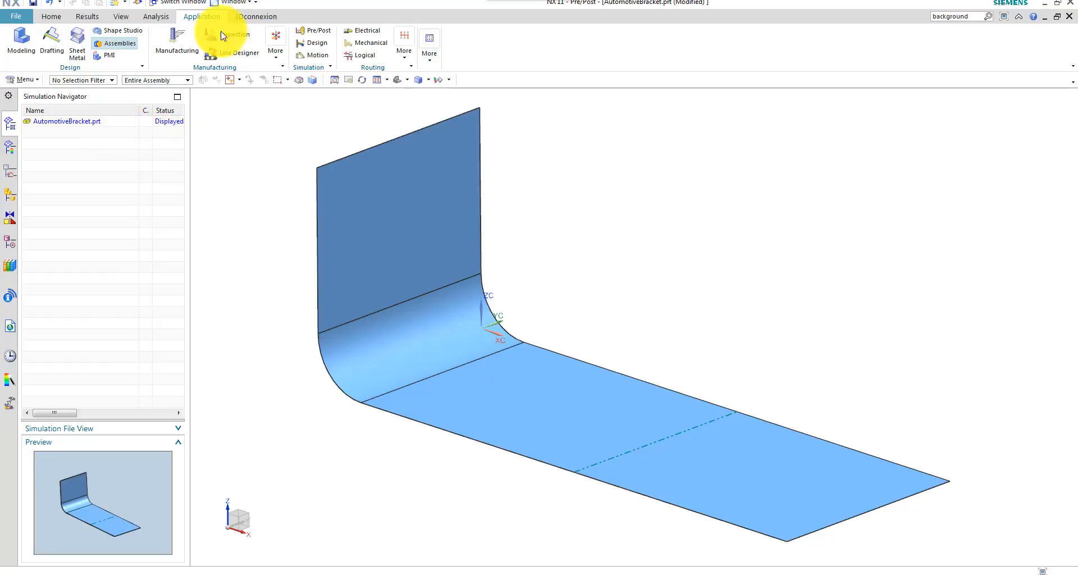
- Enter Pre/Post and create a new FEM and simulation from AutomotiveBracket.prt for an NX Nastran structural analysis, without an idealized part
left_click(312, 33)
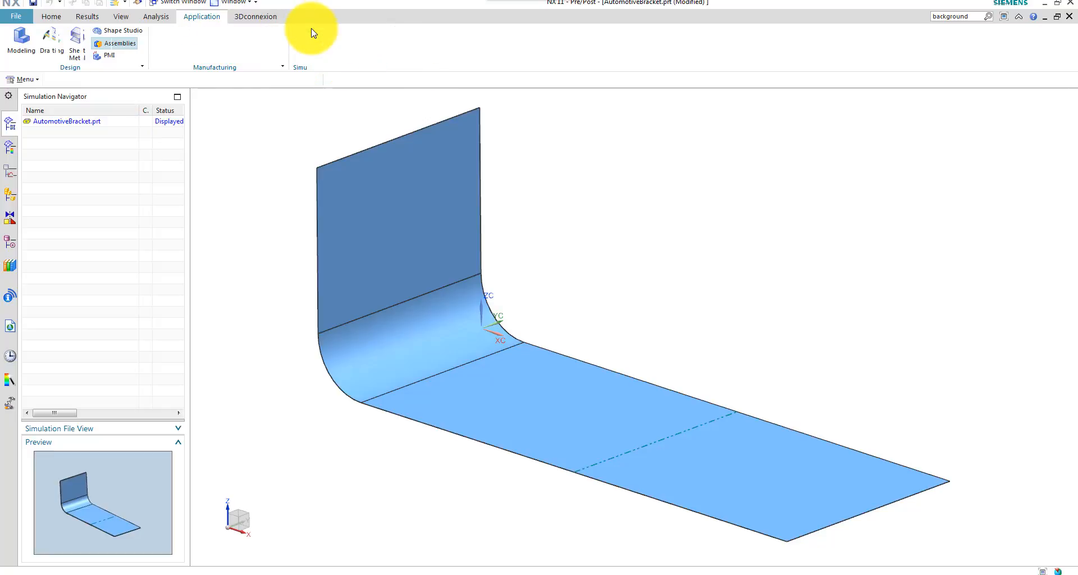
left_click(102, 124)
right_click(101, 124)
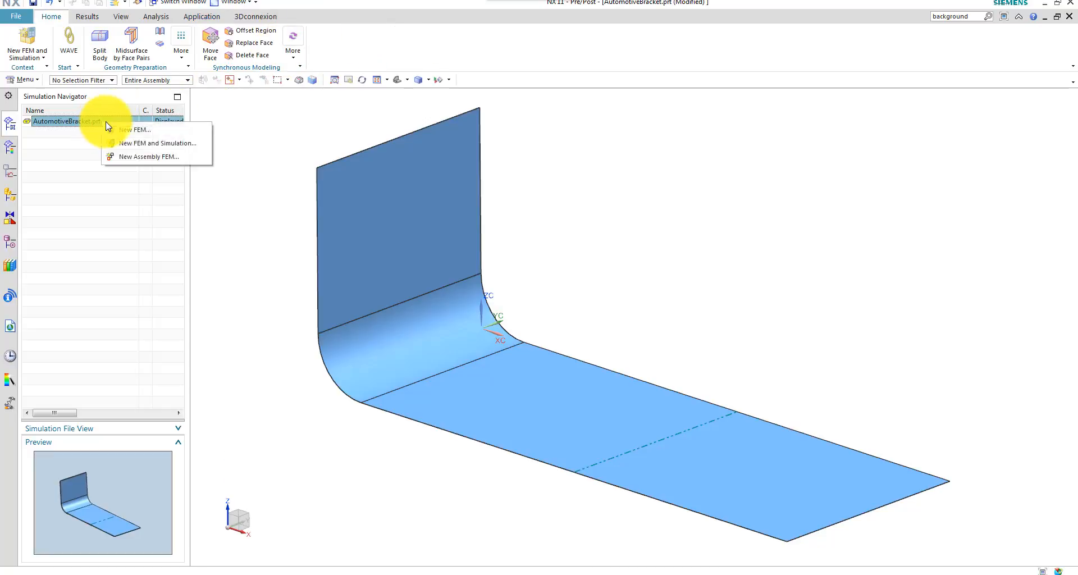
left_click(141, 144)
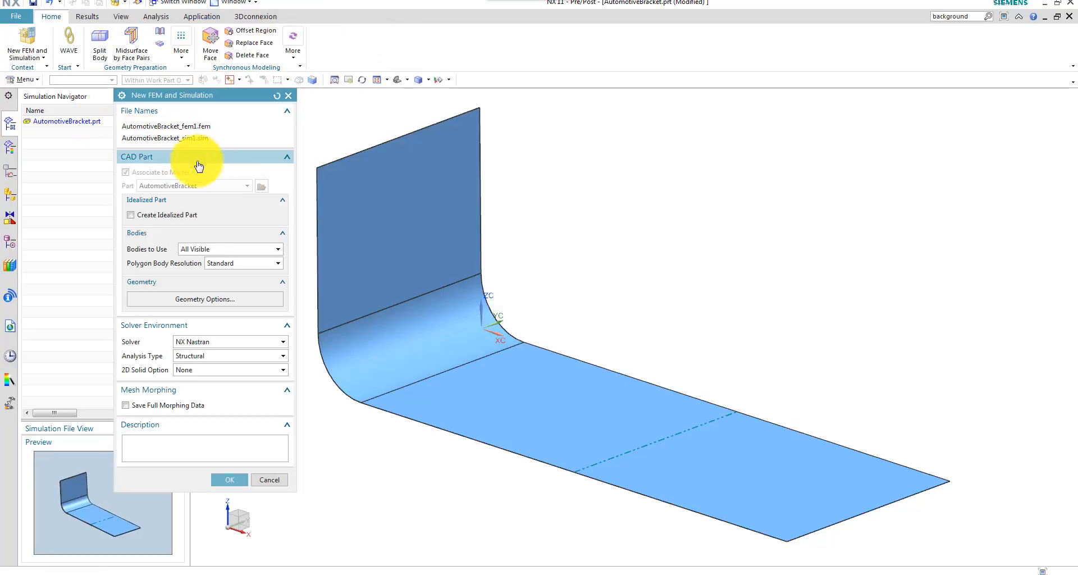
left_click(229, 480)
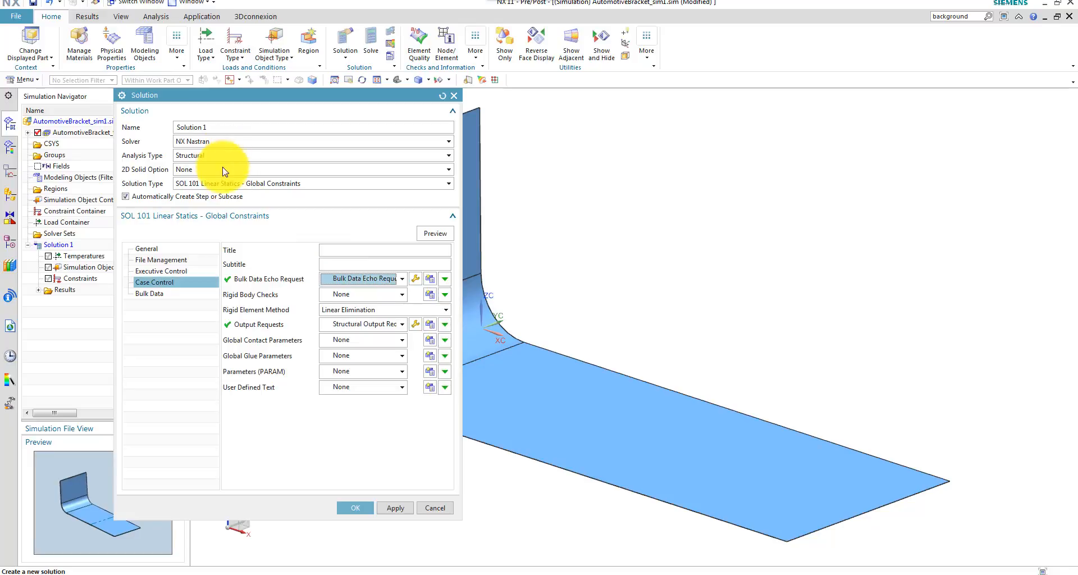
- Create Solution 1 with the solution type SOL 103 Response Dynamics
left_click(250, 185)
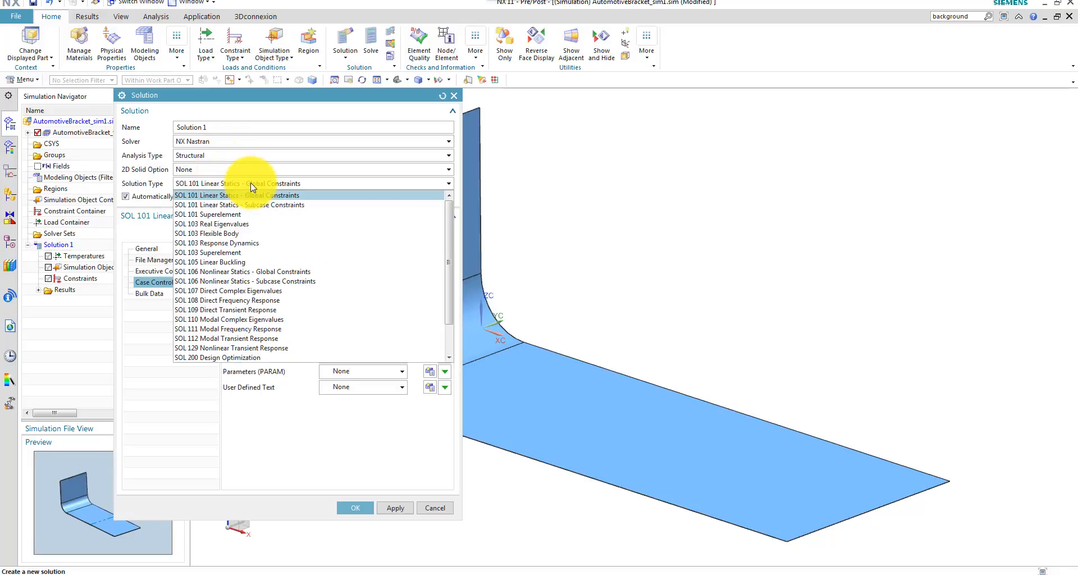
left_click(247, 246)
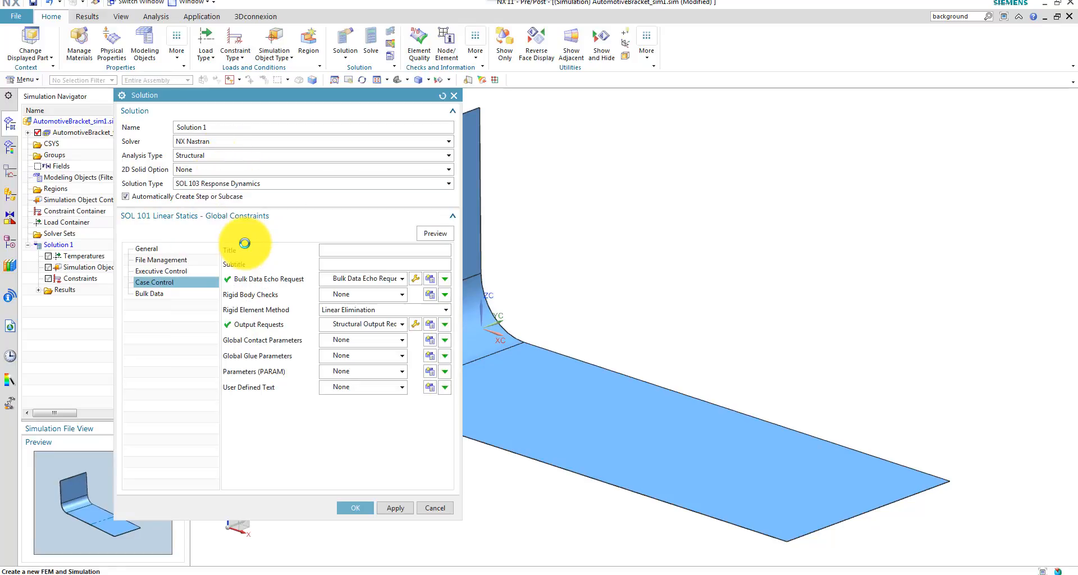
left_click(366, 512)
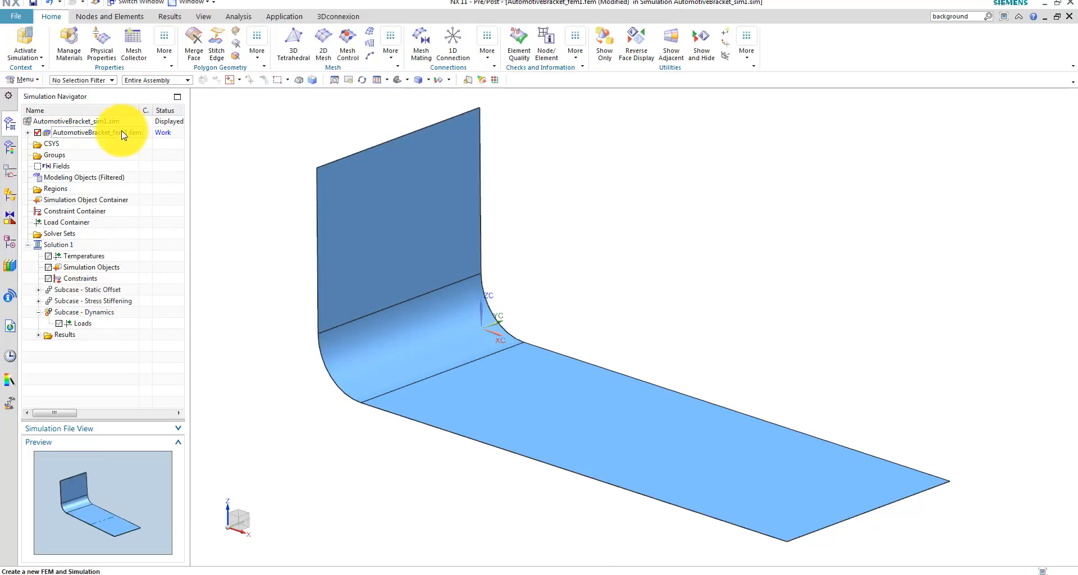
- Make AutomotiveBracket_fem1.fem the displayed part
left_click(118, 133)
right_click(120, 133)
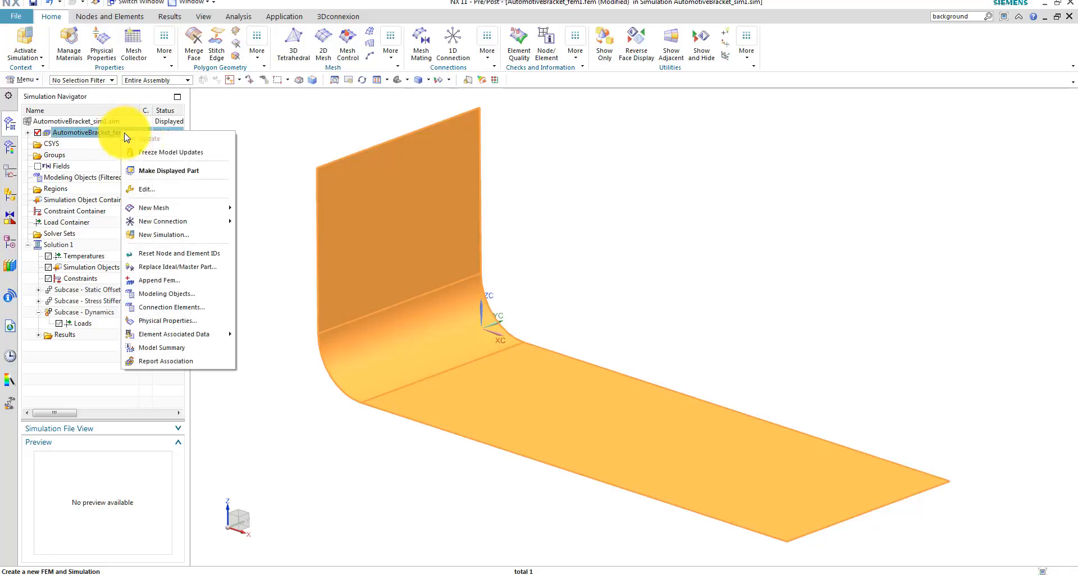
left_click(168, 171)
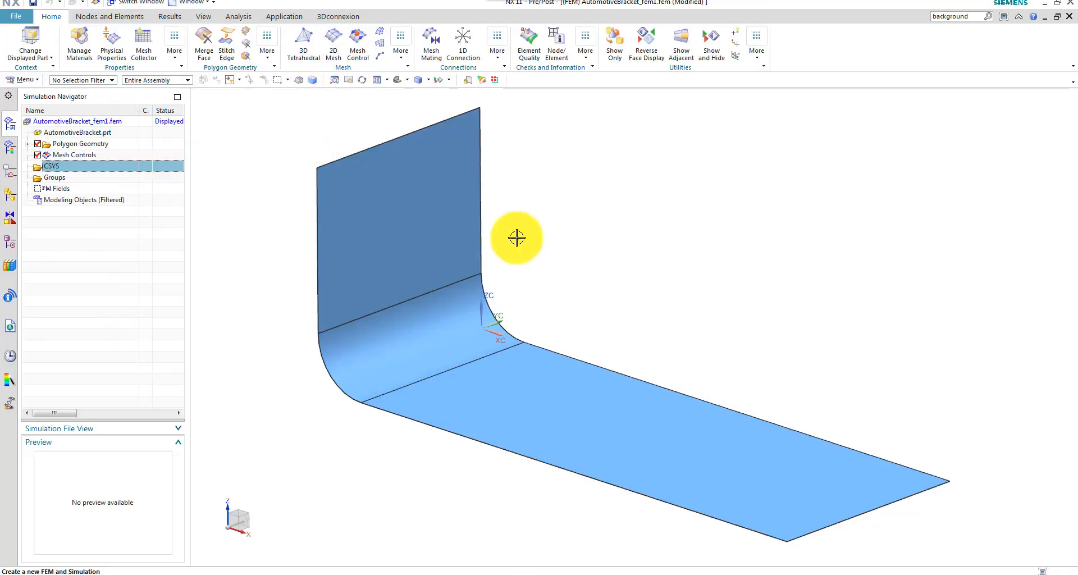
- Create a mesh point on the bracket's long horizontal face at U parameter 0.5 and V parameter 0.5
left_click(409, 68)
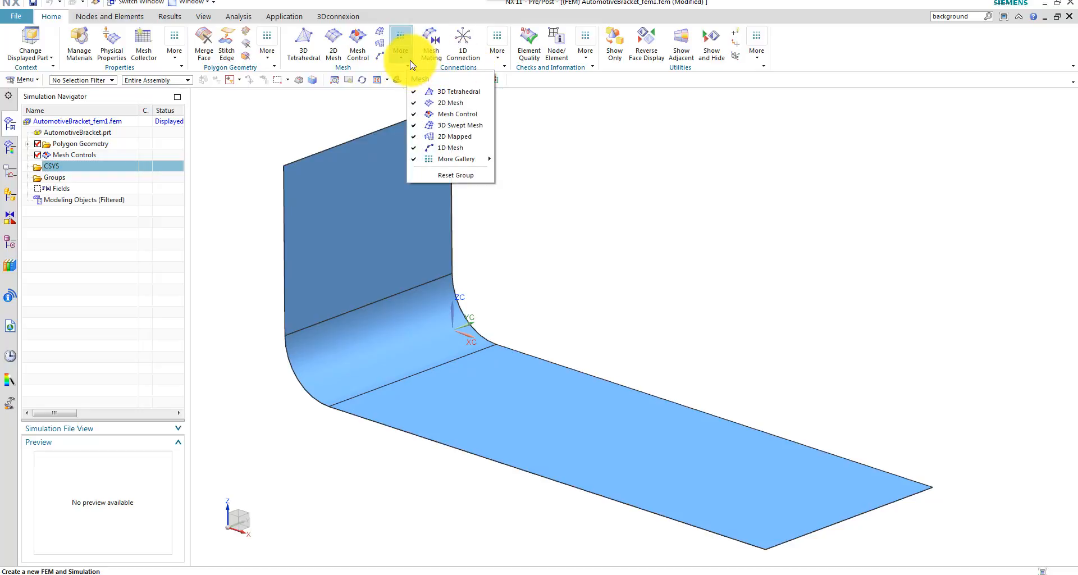
left_click(402, 54)
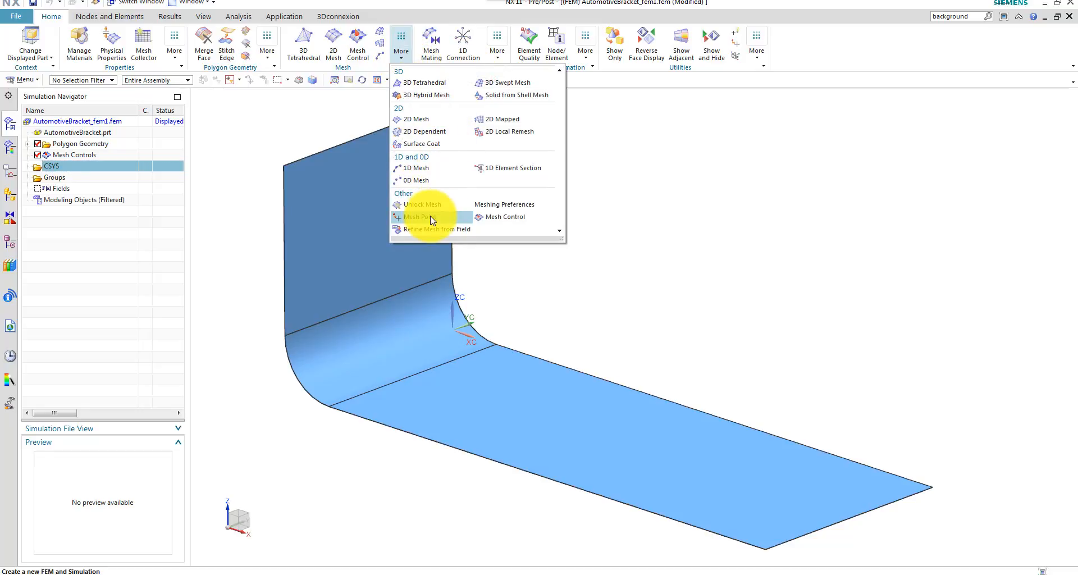
left_click(432, 217)
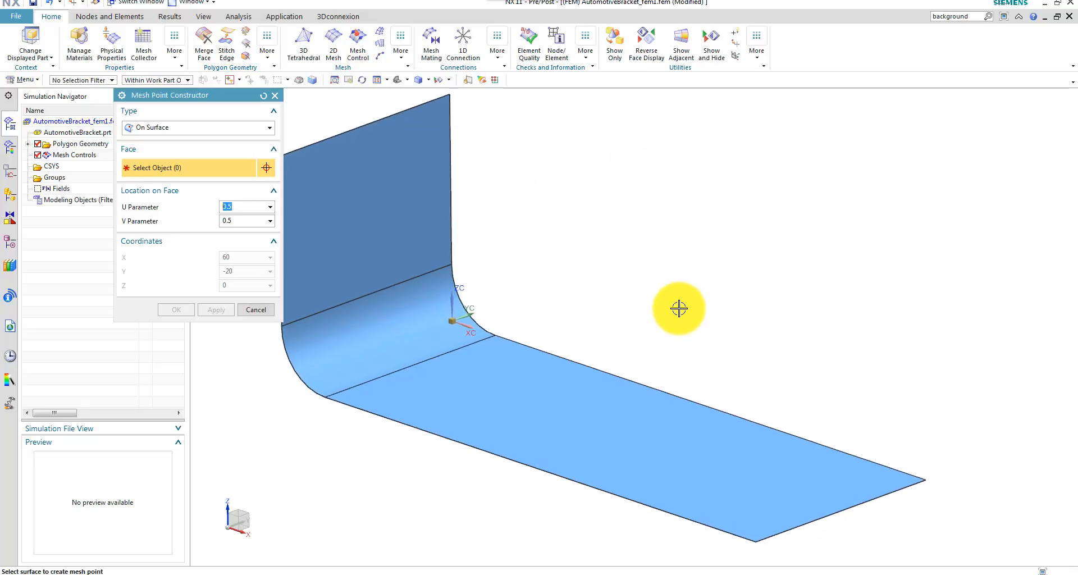
left_click(604, 413)
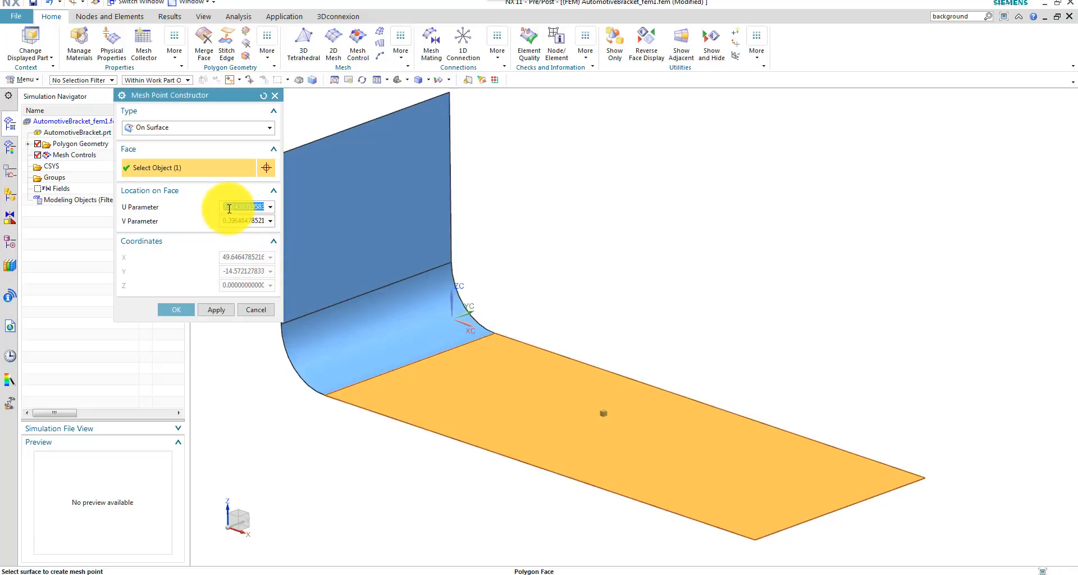
left_click_drag(229, 208, 283, 219)
type("0.50.5")
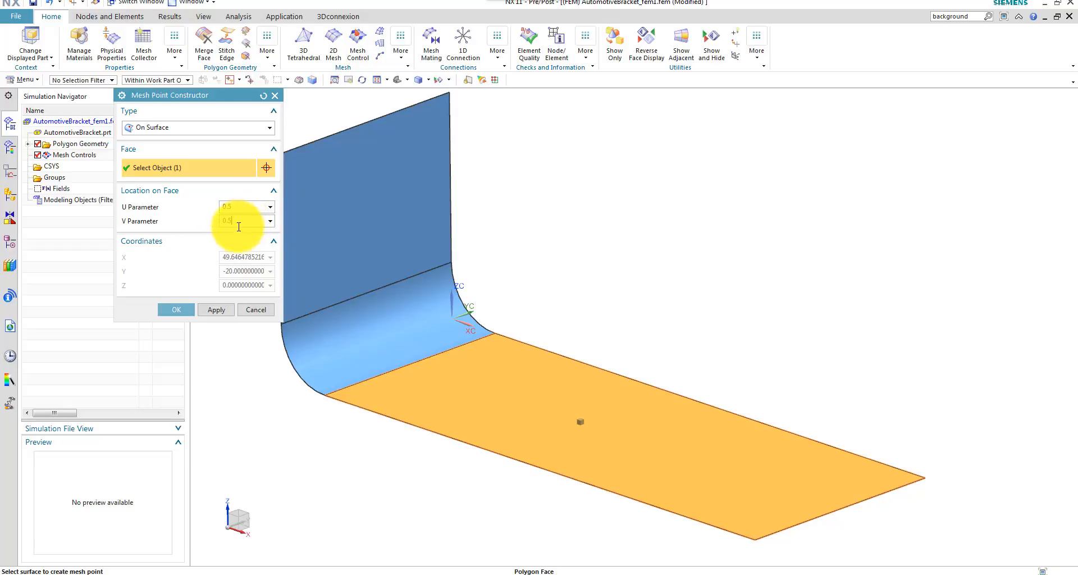
left_click(214, 310)
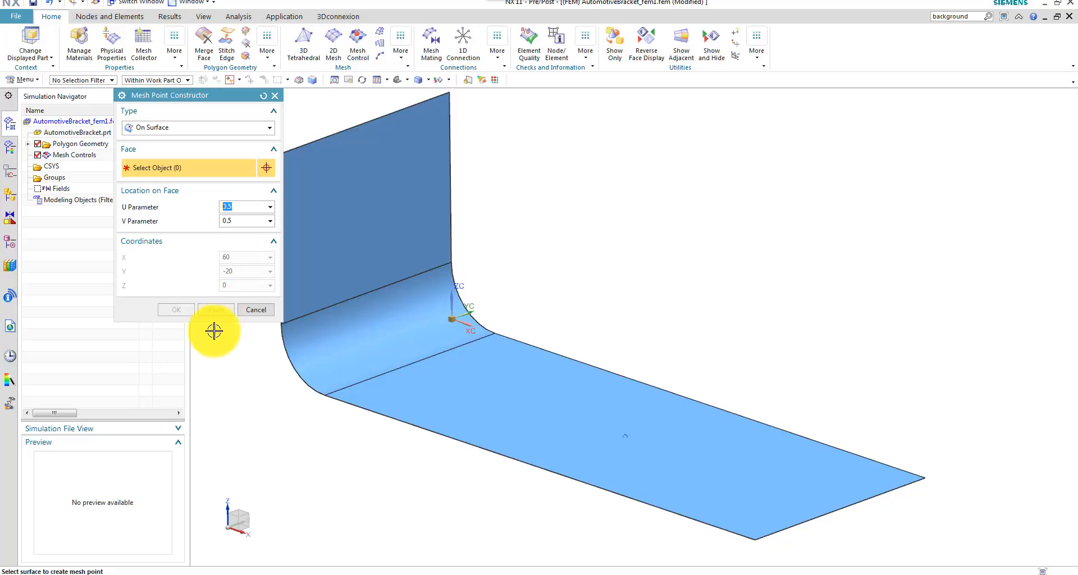
left_click(255, 310)
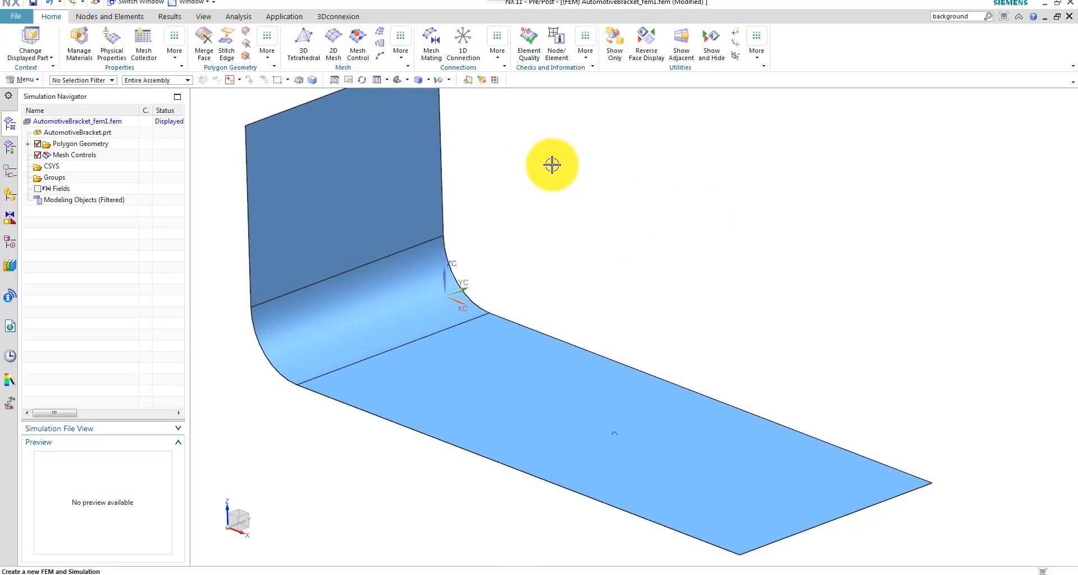
- Create a 2D mesh of CQUAD4 elements with the Paver method on the vertical, curved and horizontal faces
left_click(332, 40)
left_click(457, 187)
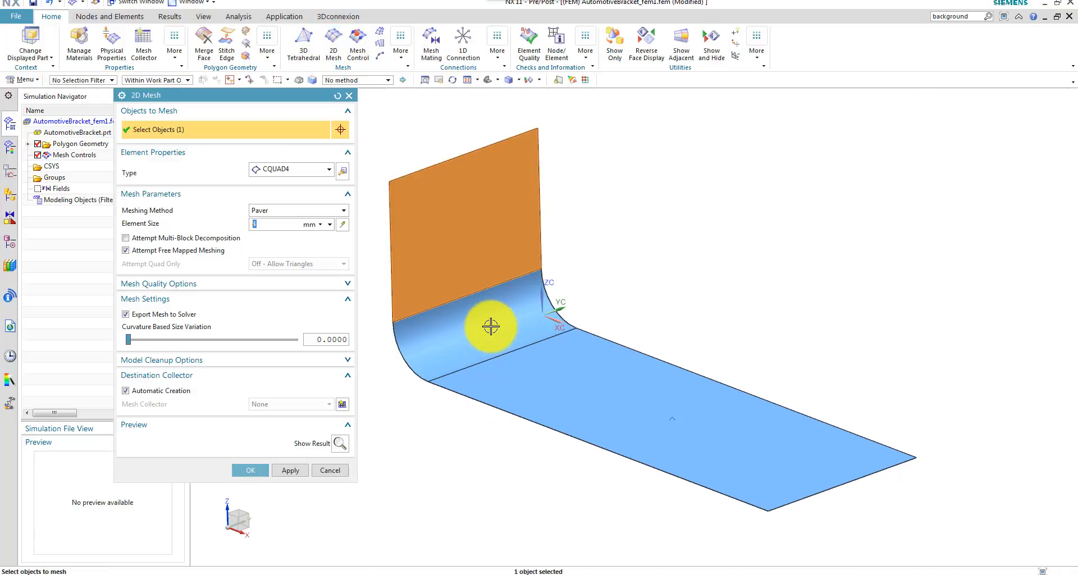
left_click(489, 323)
left_click(546, 373)
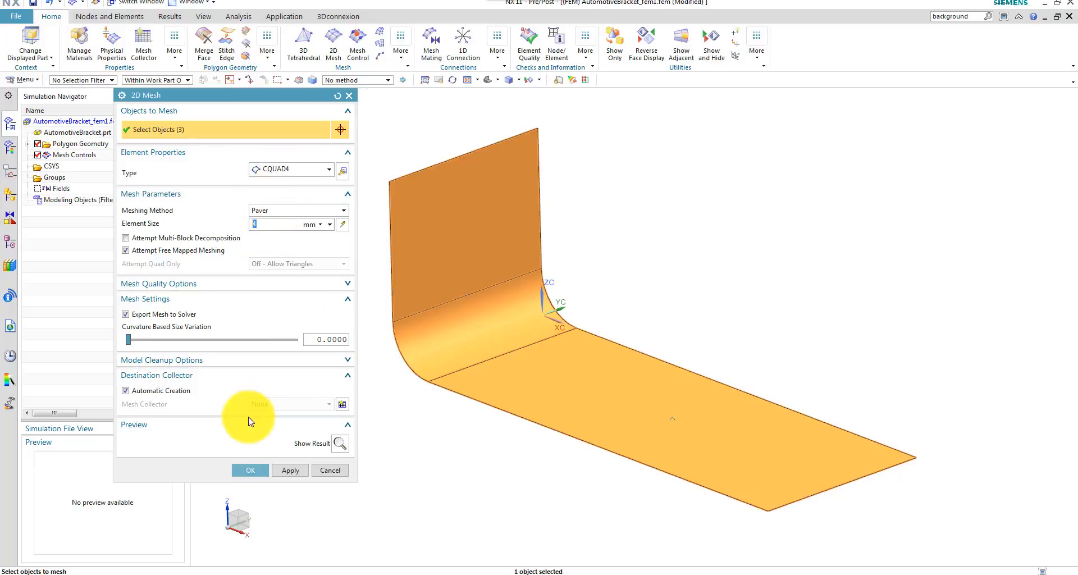
left_click(250, 471)
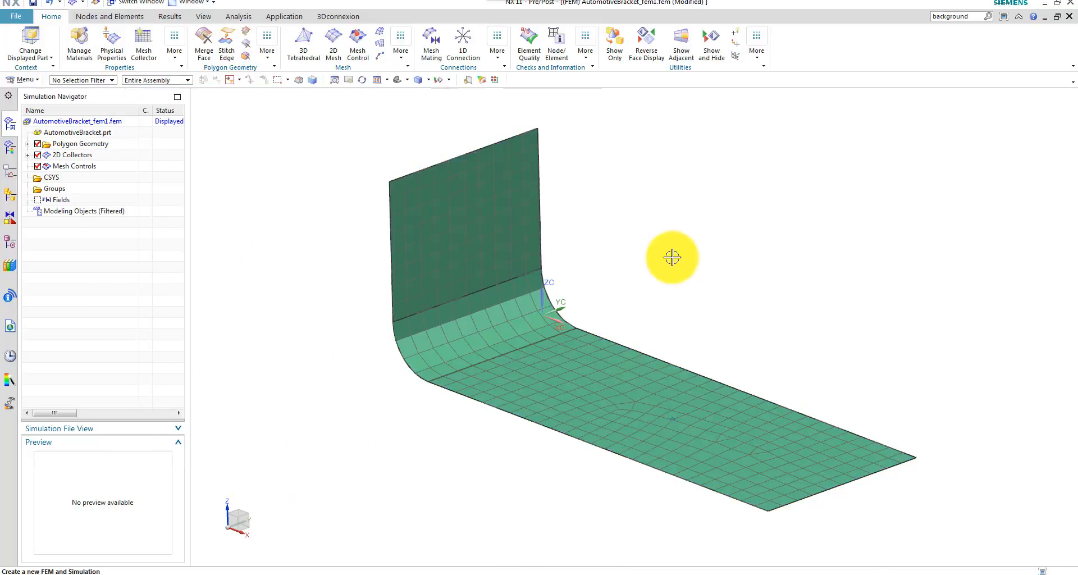
- Create a CONM2 0D mesh on the horizontal face's mesh point and define its mass in kg, distributed as total per element
scroll(790, 253, "up", 5)
scroll(585, 373, "up", 5)
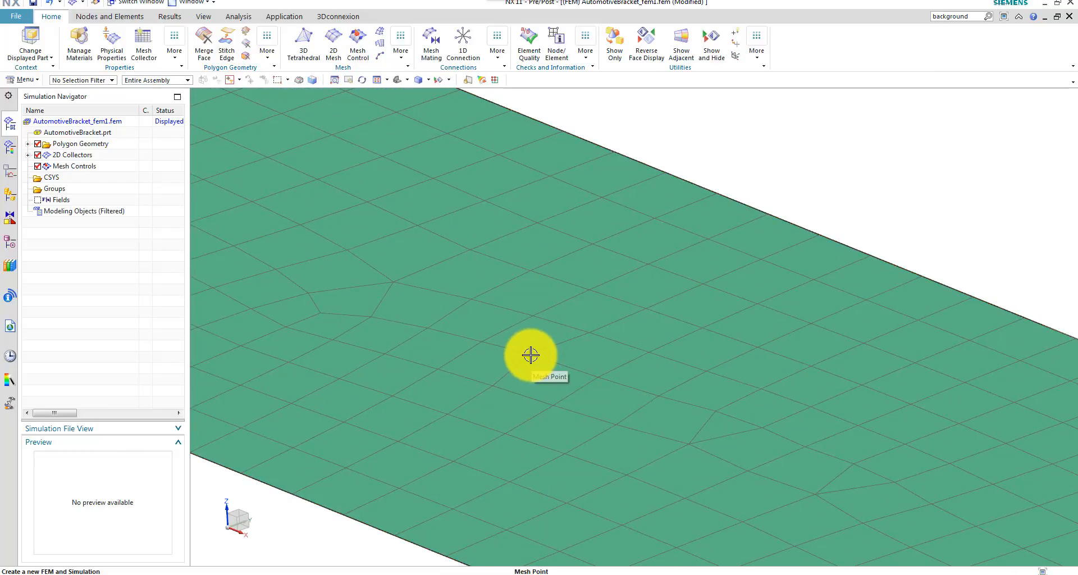
scroll(530, 353, "down", 5)
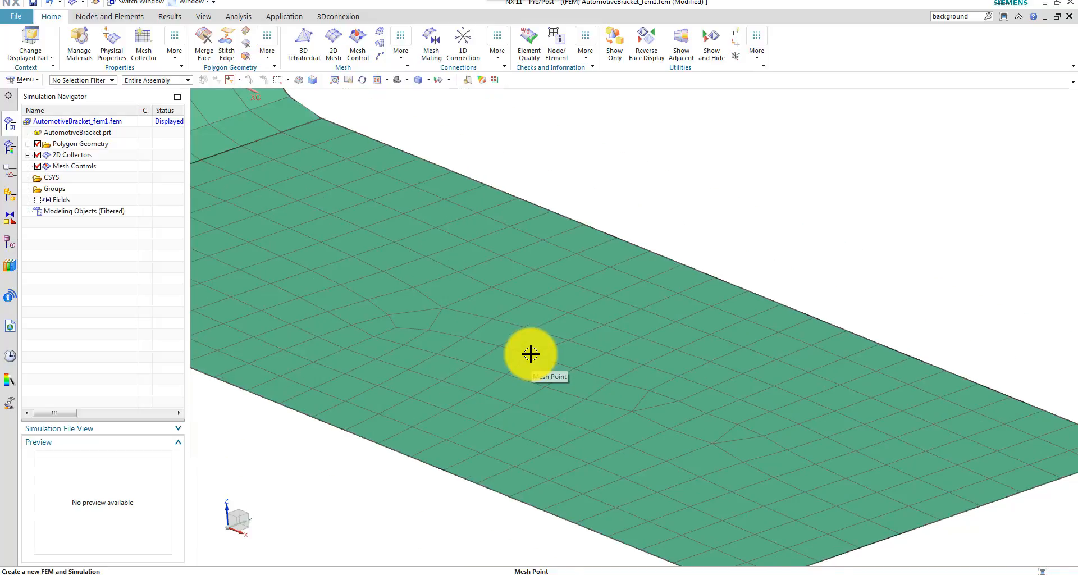
left_click(400, 49)
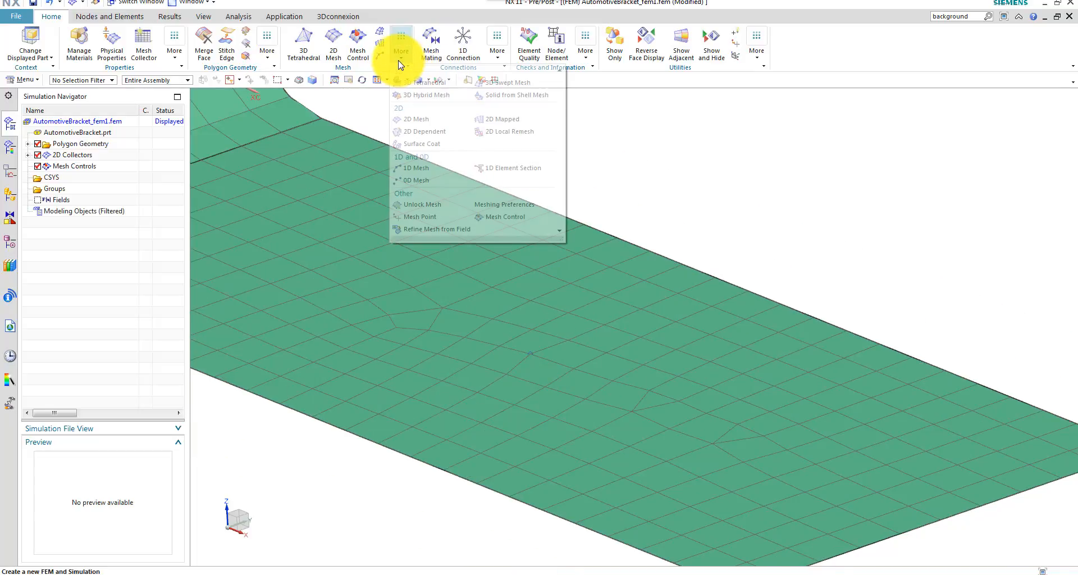
left_click(415, 180)
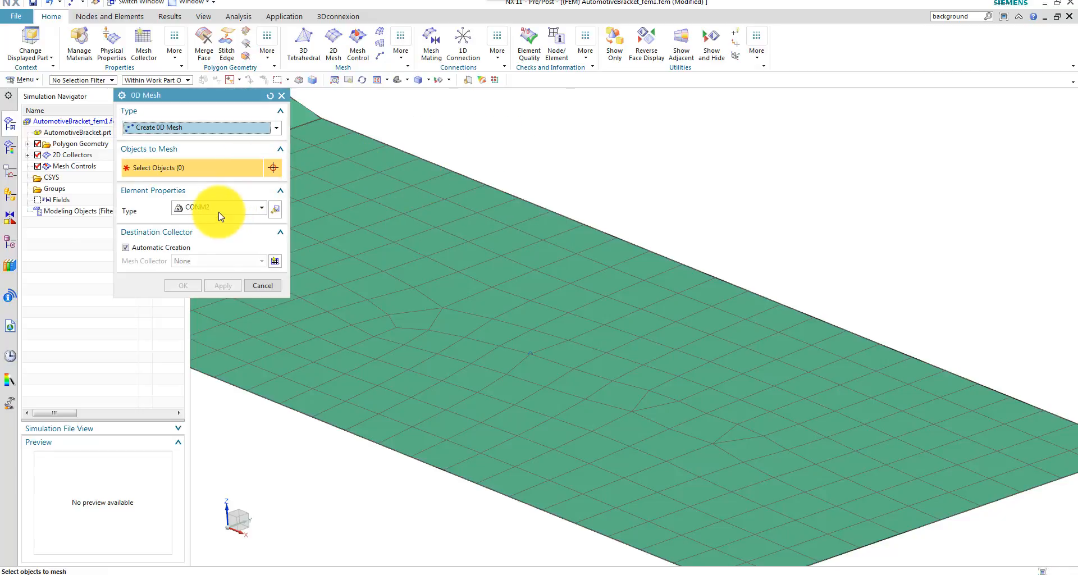
left_click(529, 354)
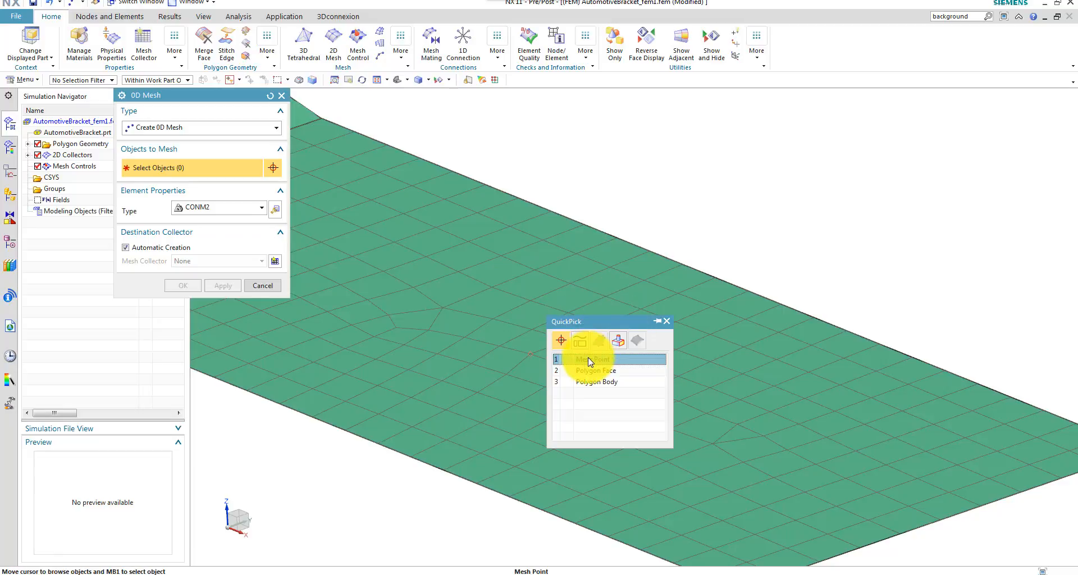
left_click(588, 357)
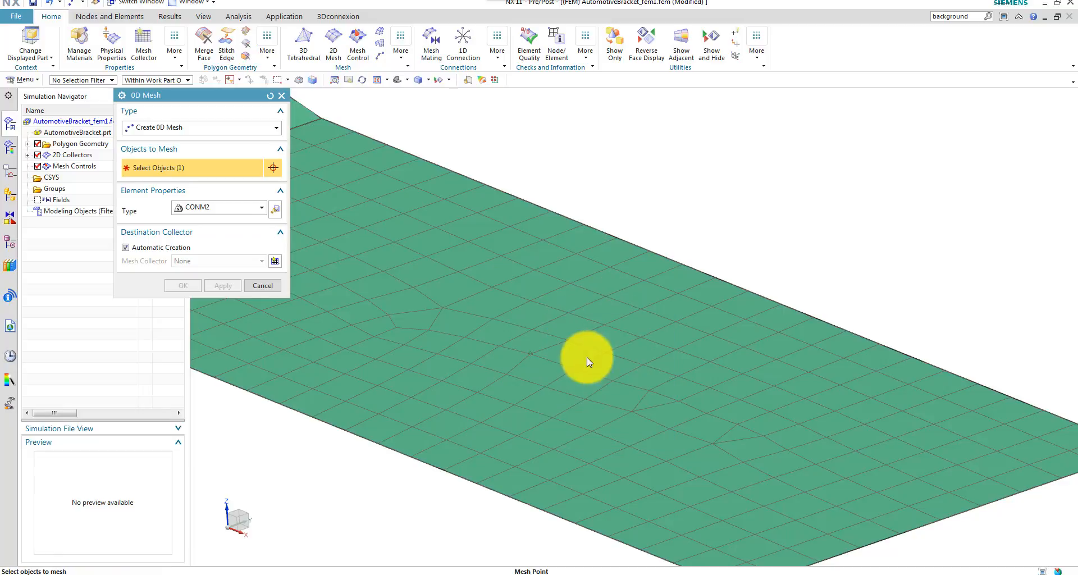
left_click(276, 211)
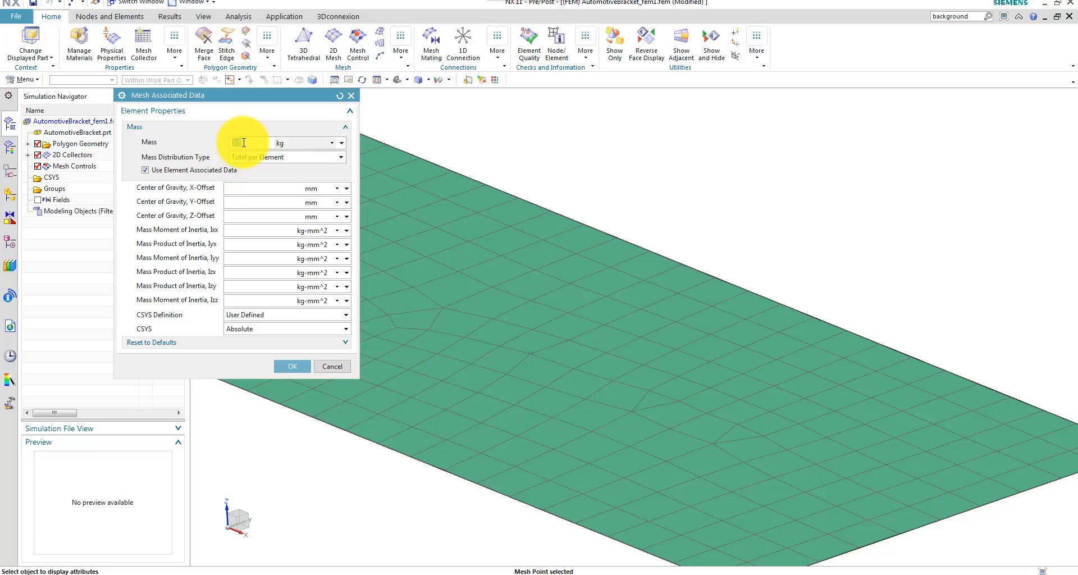
left_click(291, 366)
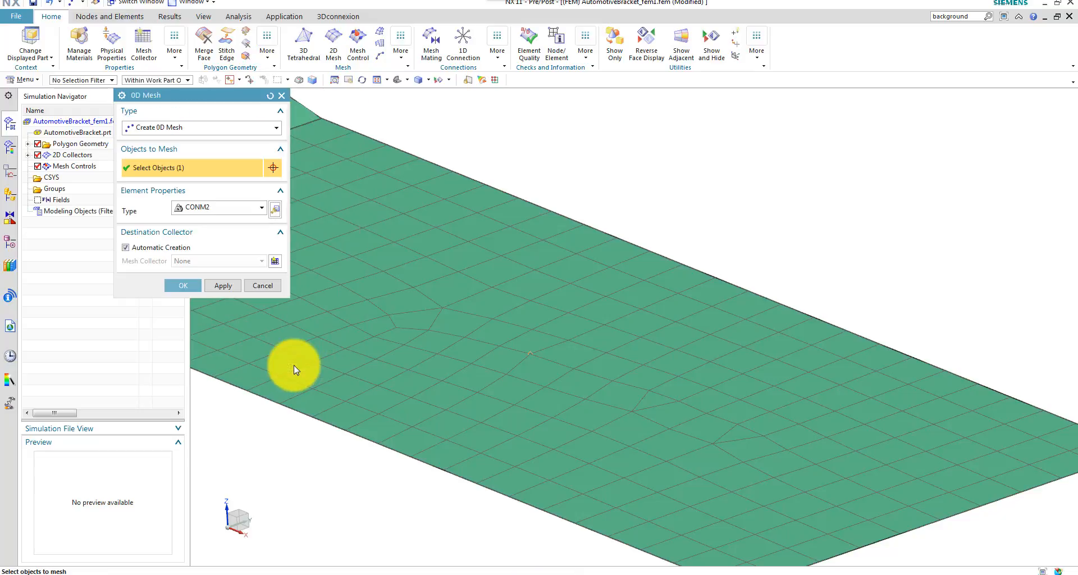
left_click(184, 289)
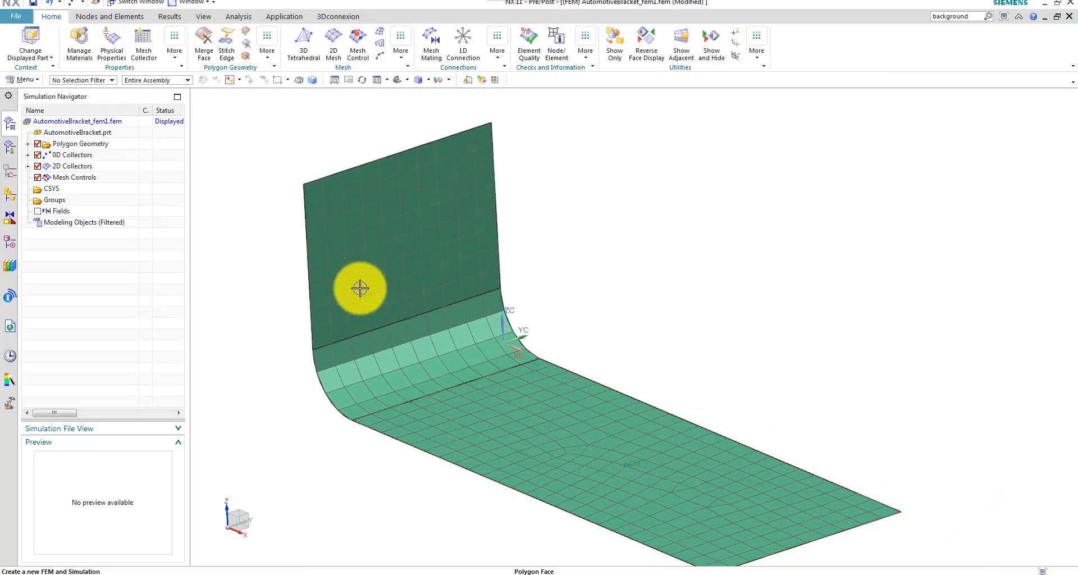
- Edit the ThinShell(1) mesh collector's PSHELL1 property, assigning Steel as Material 1 and entering a default thickness in mm
left_click(27, 166)
left_click(77, 177)
right_click(77, 177)
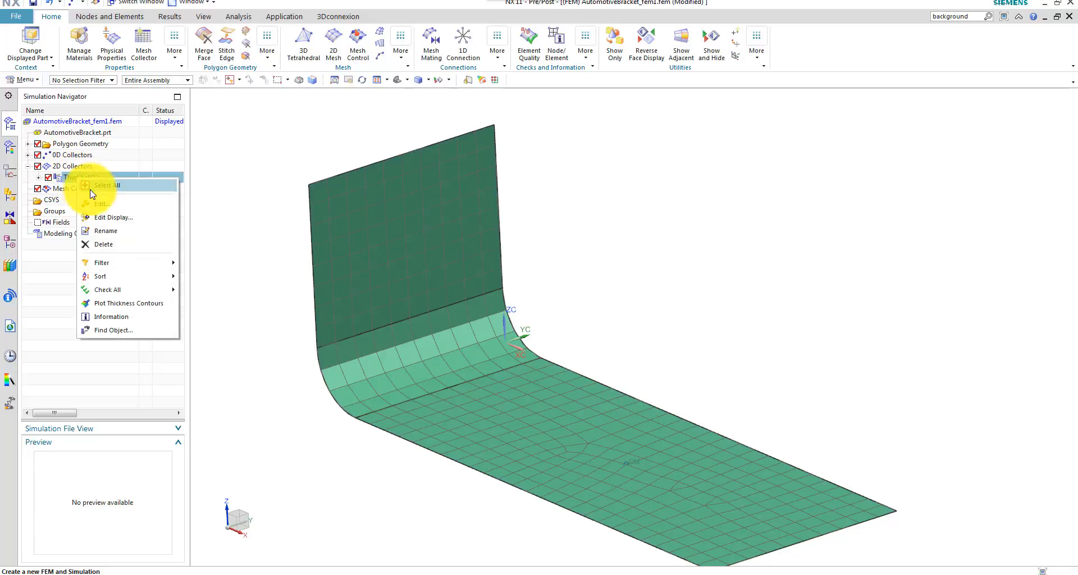
left_click(116, 205)
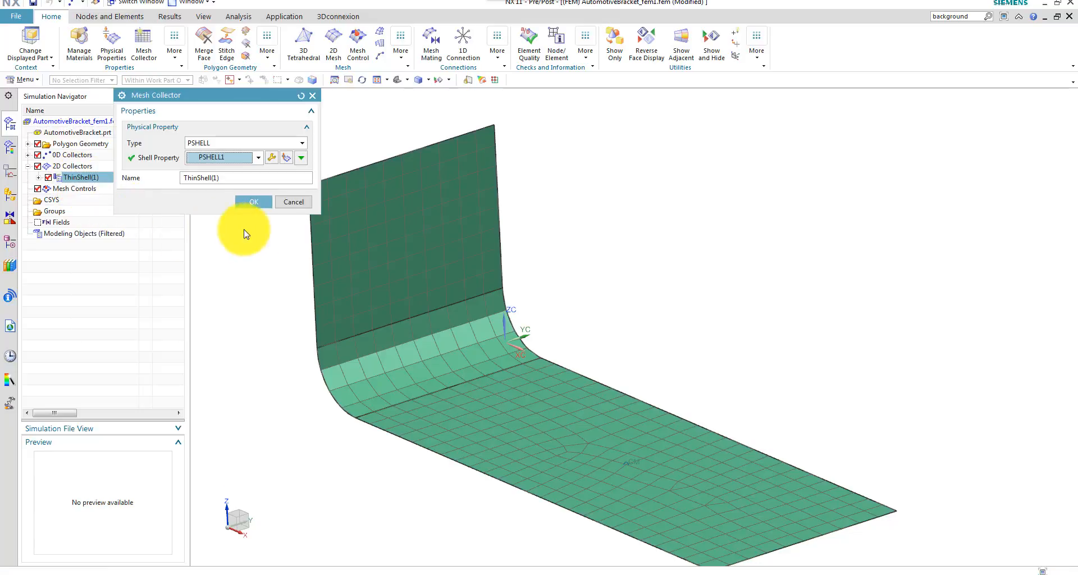
left_click(273, 159)
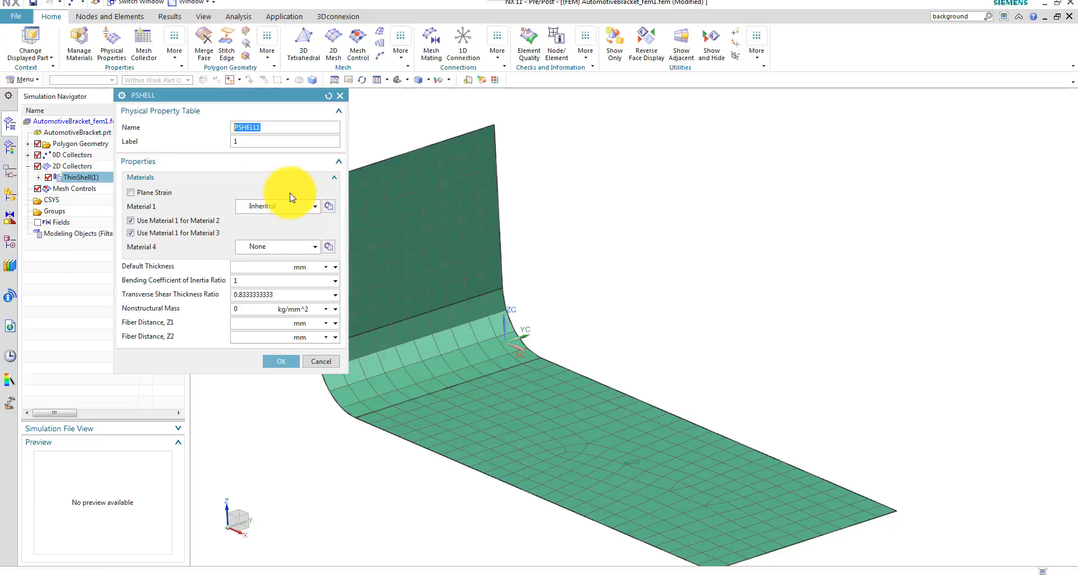
left_click(316, 209)
left_click(267, 248)
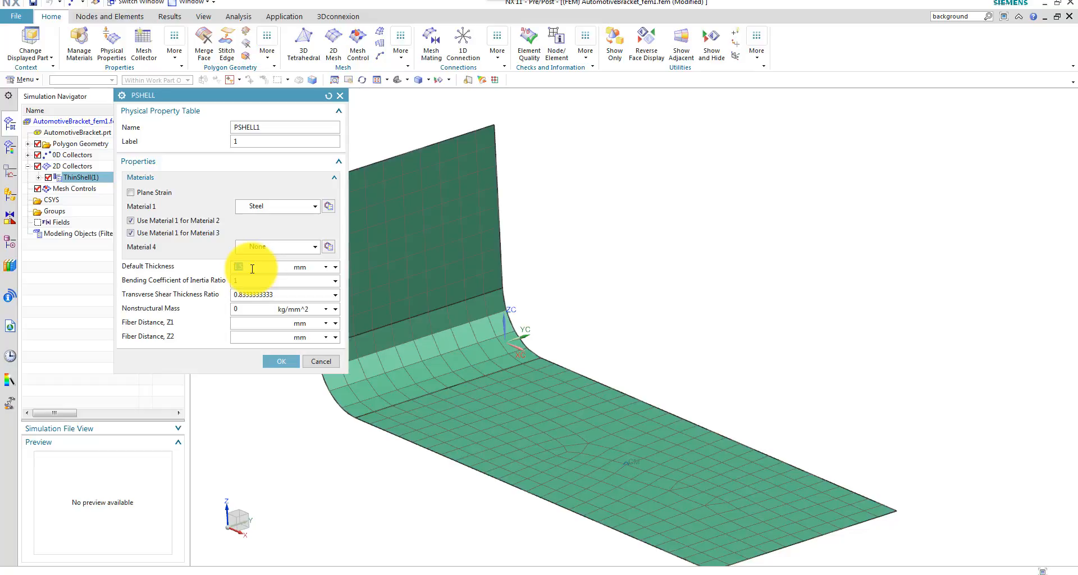
left_click(281, 361)
left_click(254, 201)
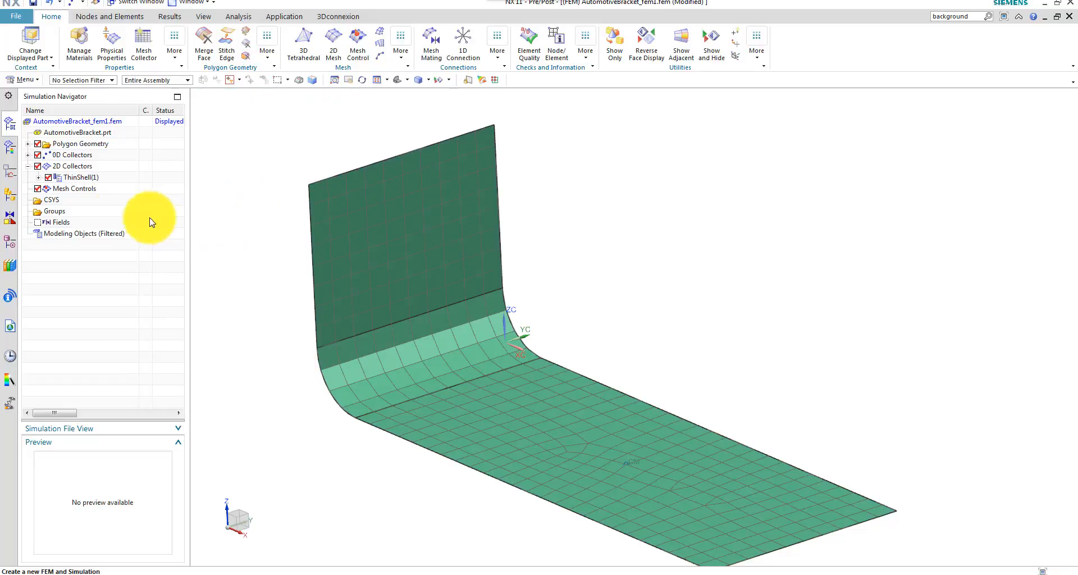
- Switch the display from the FEM to the AutomotiveBracket_sim1 simulation
right_click(92, 120)
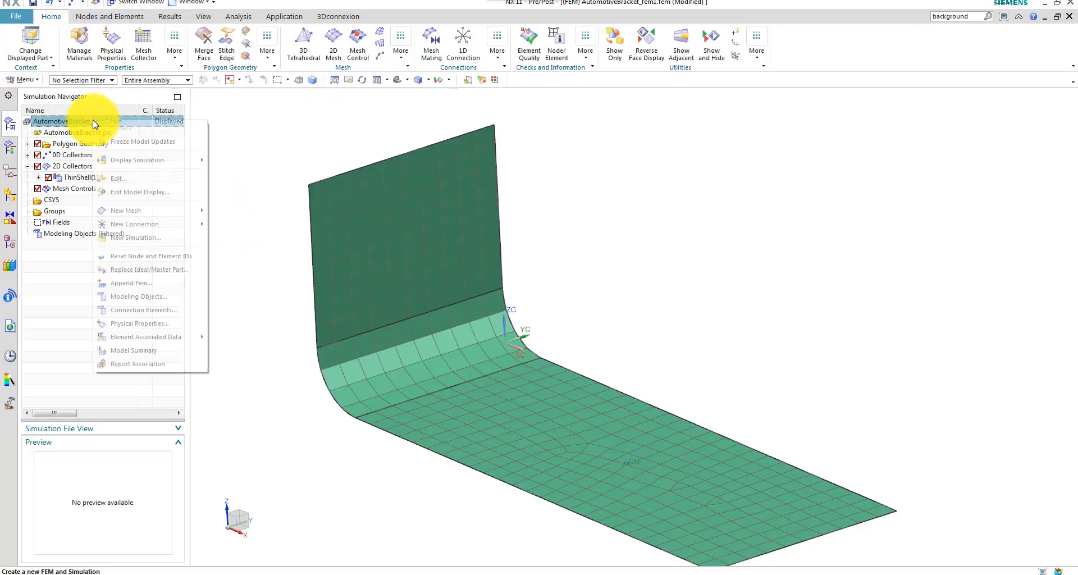
mouse_move(140, 159)
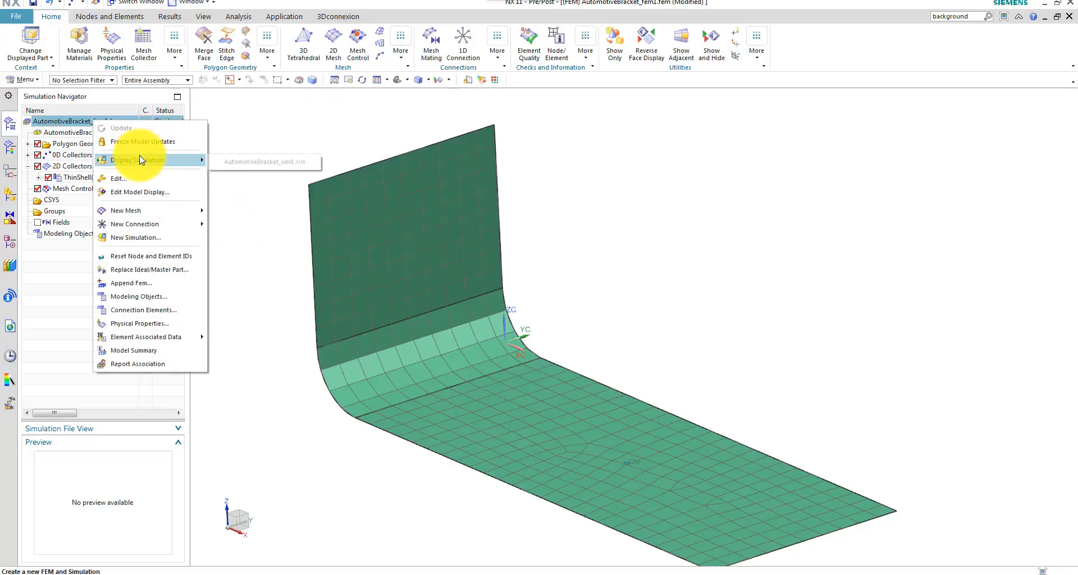
left_click(254, 163)
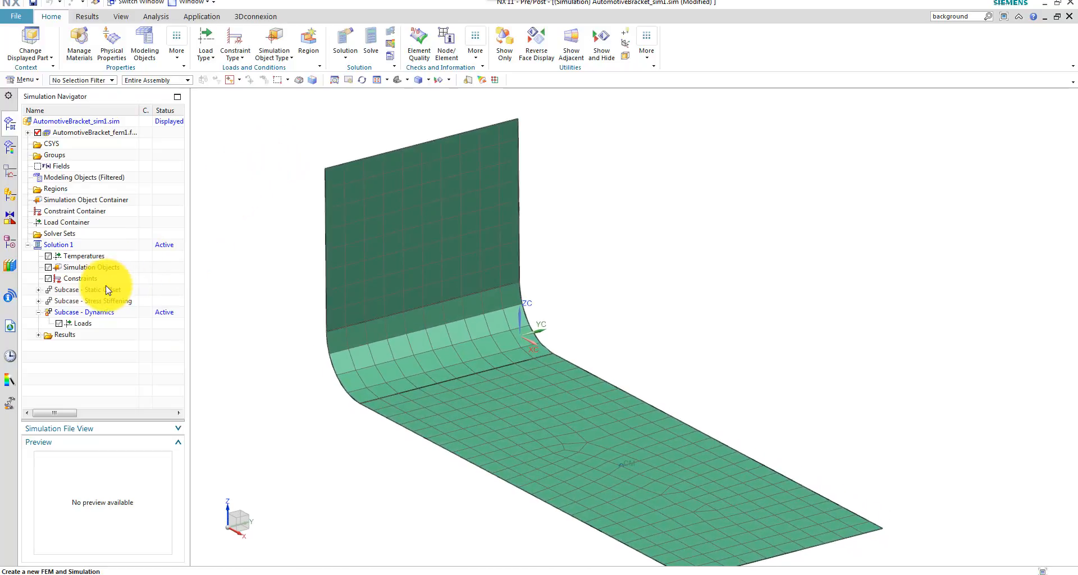
- Begin a user-defined SPC constraint for Solution 1 with the bracket's vertical face as the constrained object
right_click(81, 279)
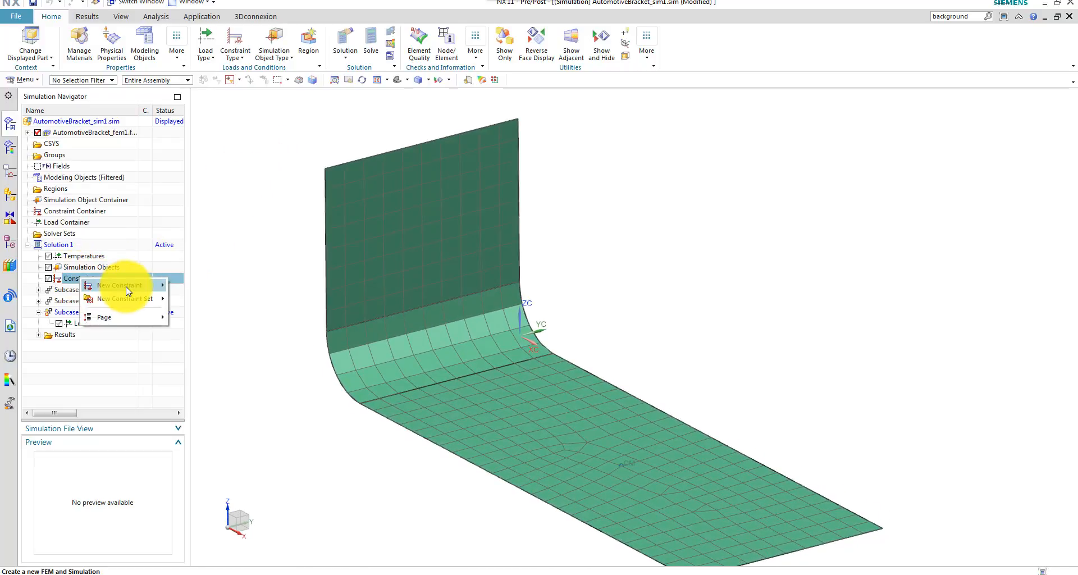
mouse_move(141, 289)
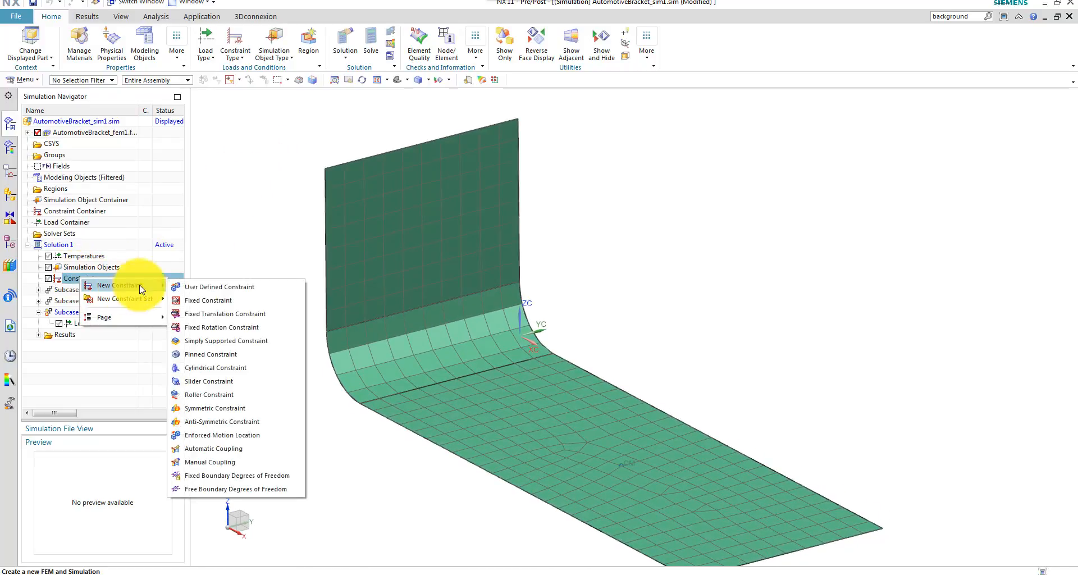
left_click(204, 287)
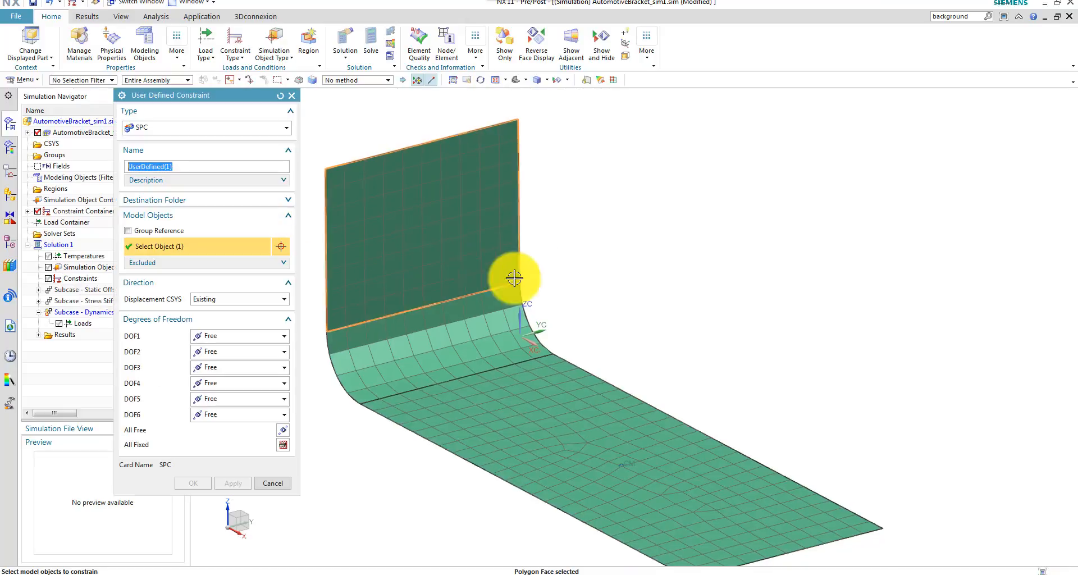
left_click(513, 279)
middle_click_drag(640, 275, 706, 338)
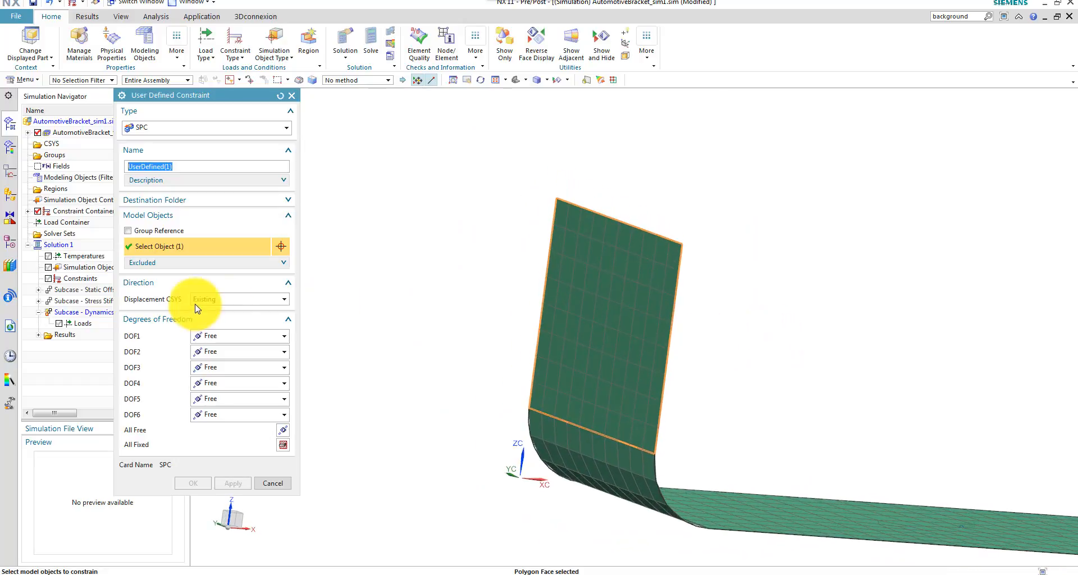
- Set DOF1, DOF2, DOF4, DOF5 and DOF6 of the vertical face's constraint to Fixed, leave DOF3 Free, and create it
left_click(229, 337)
left_click(211, 361)
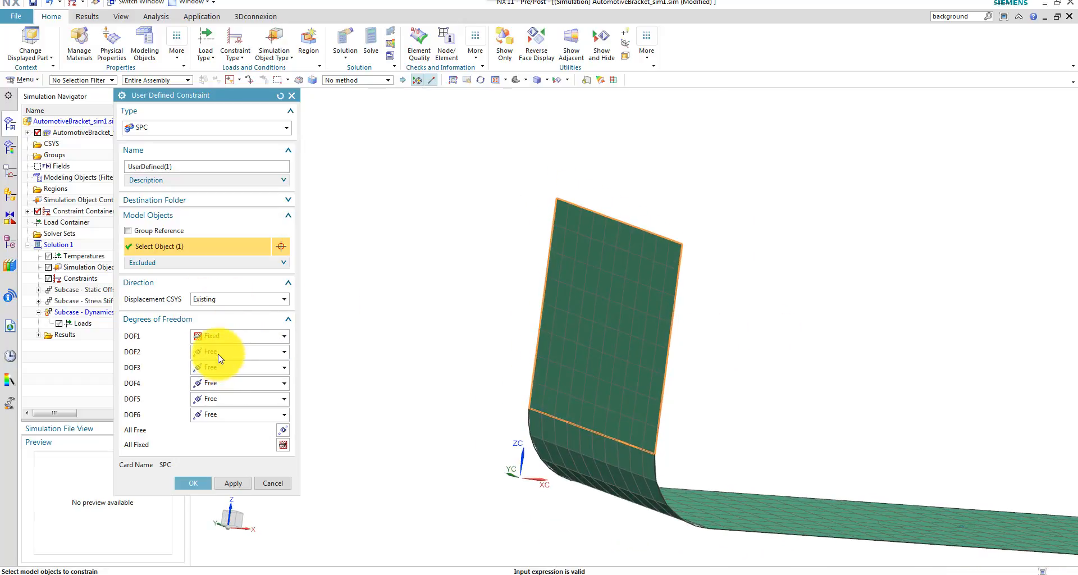
left_click(218, 355)
left_click(222, 376)
left_click(222, 386)
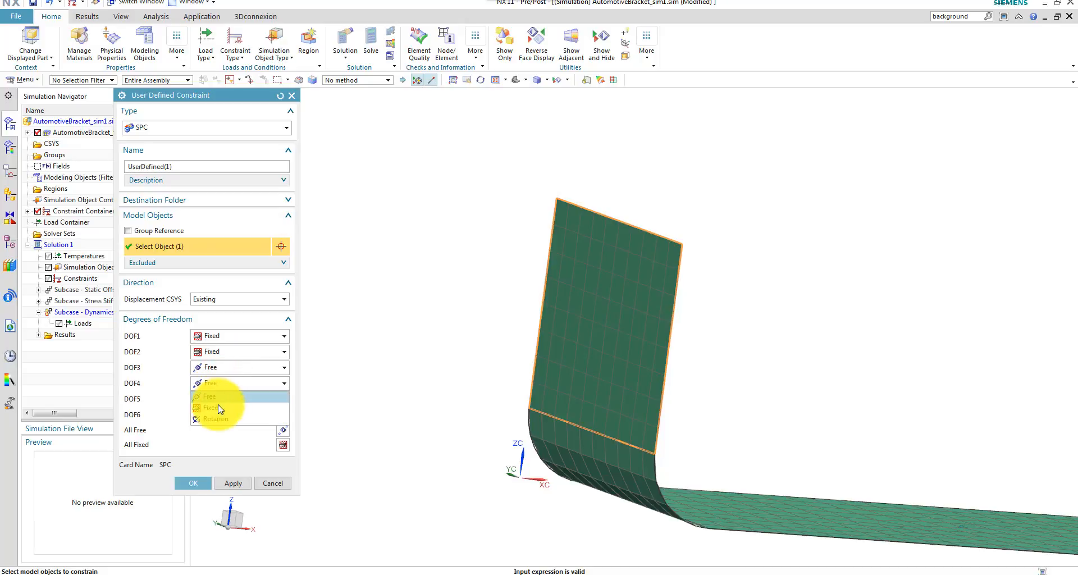
left_click(219, 408)
left_click(223, 399)
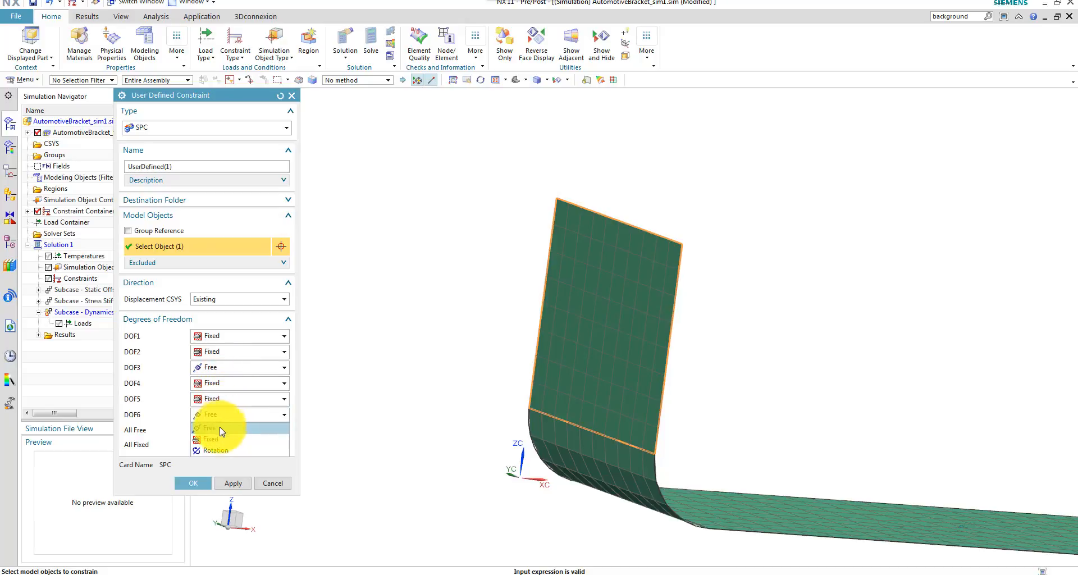
left_click(223, 423)
left_click(219, 414)
left_click(216, 439)
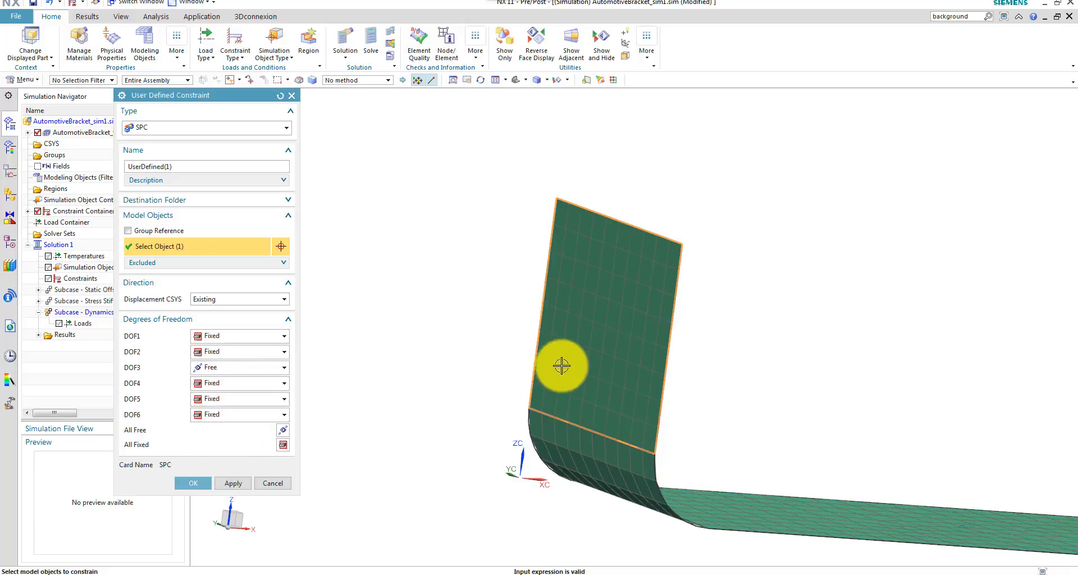
middle_click_drag(492, 289, 491, 194)
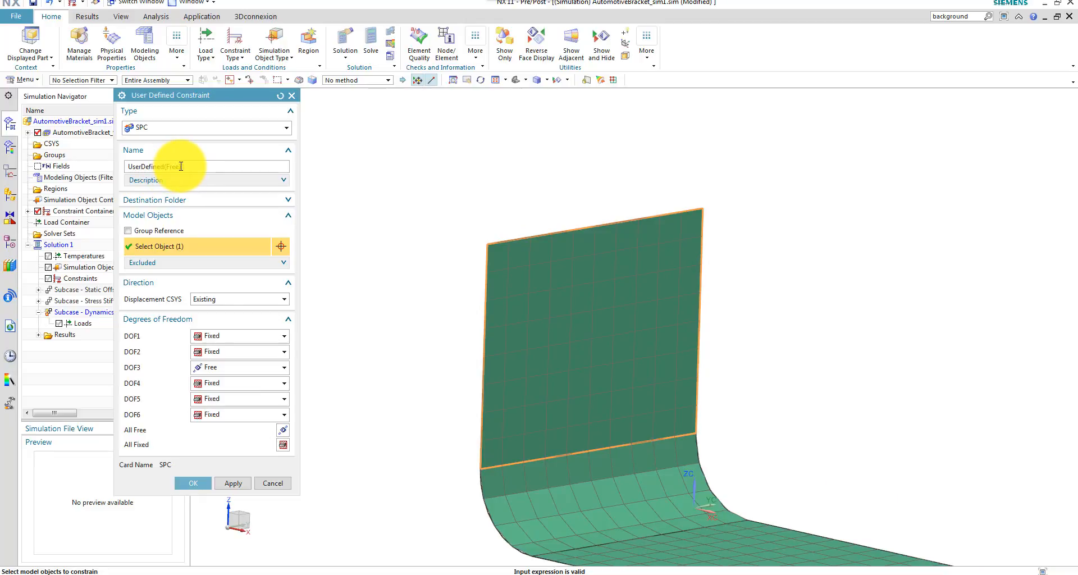
left_click(193, 483)
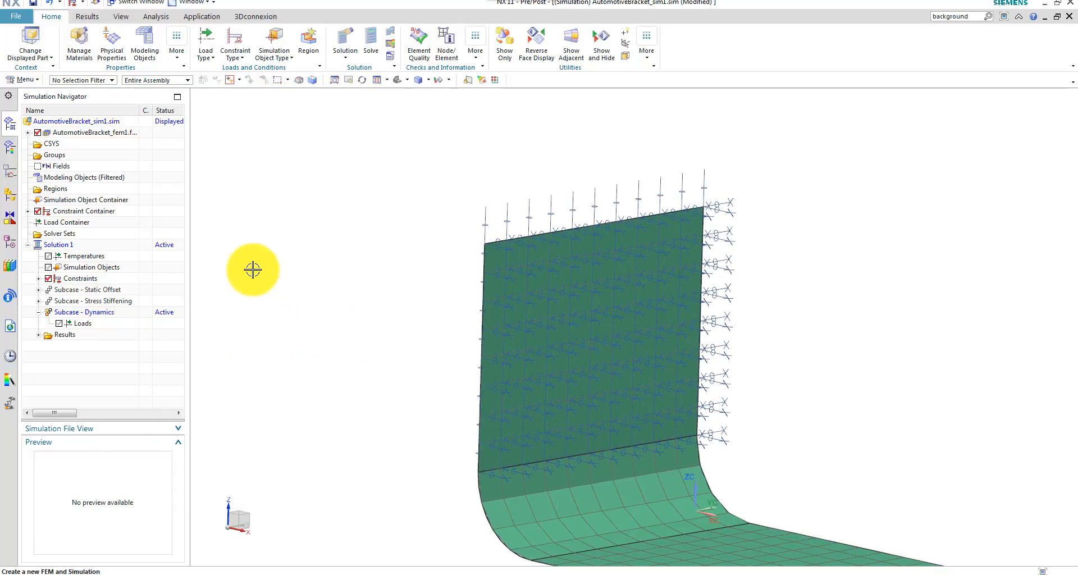
- Begin an Enforced Motion Location constraint and select all nodes along the vertical face's upper edge using the Feature Edge Node method
right_click(83, 278)
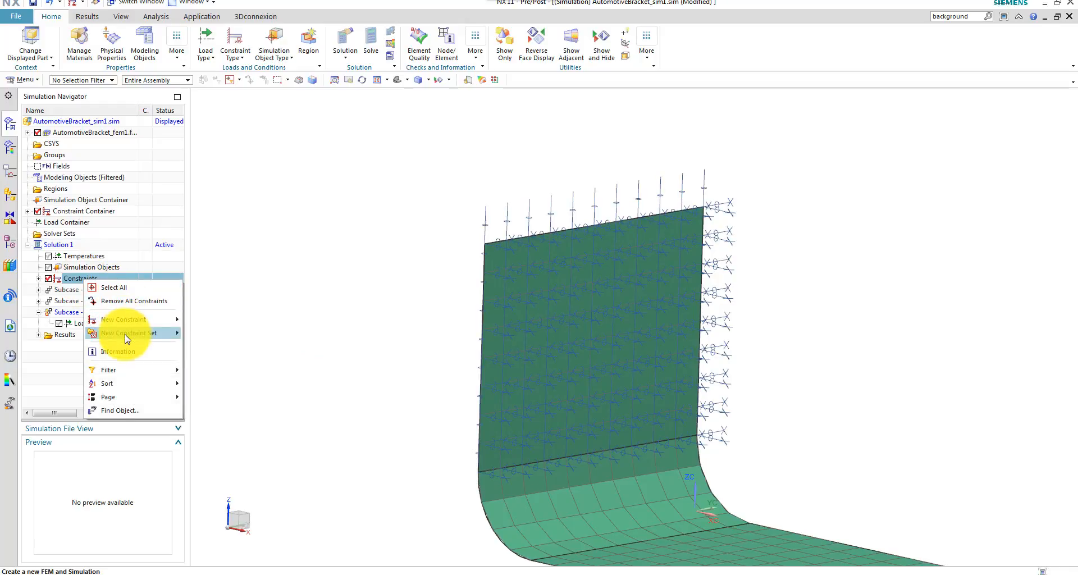
mouse_move(125, 331)
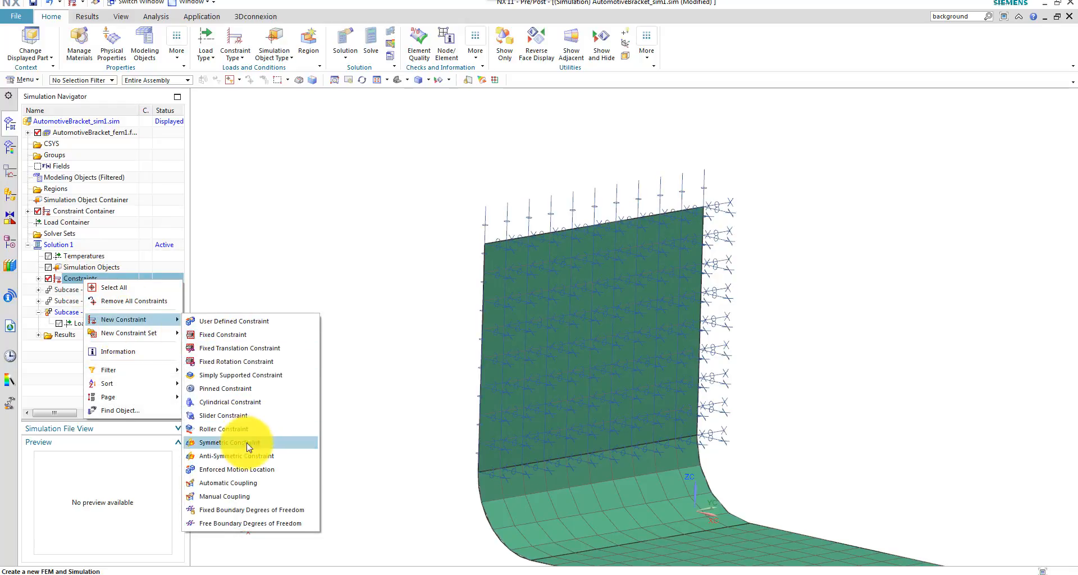
left_click(248, 470)
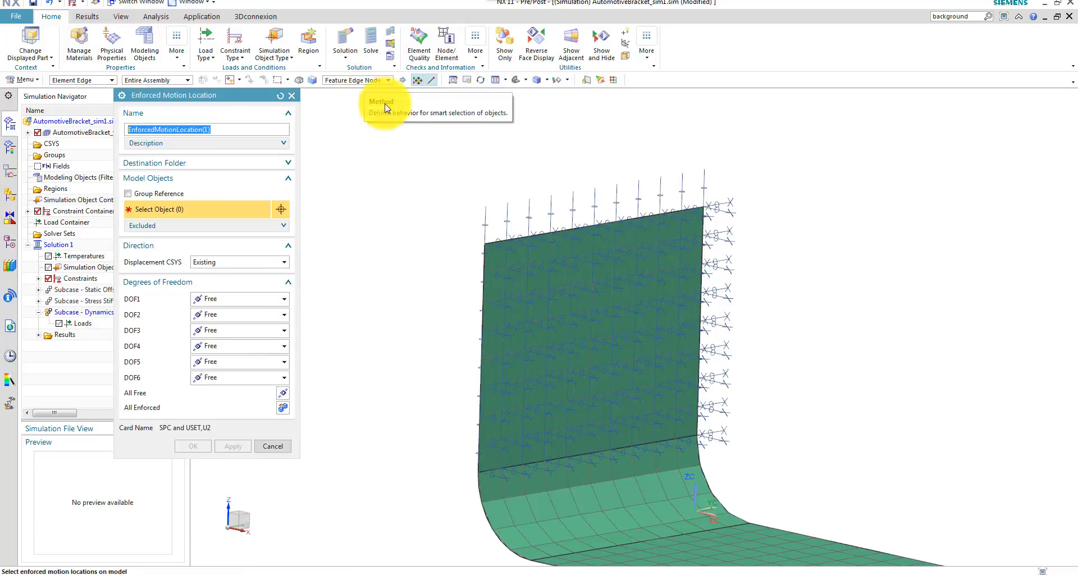
scroll(582, 113, "down", 5)
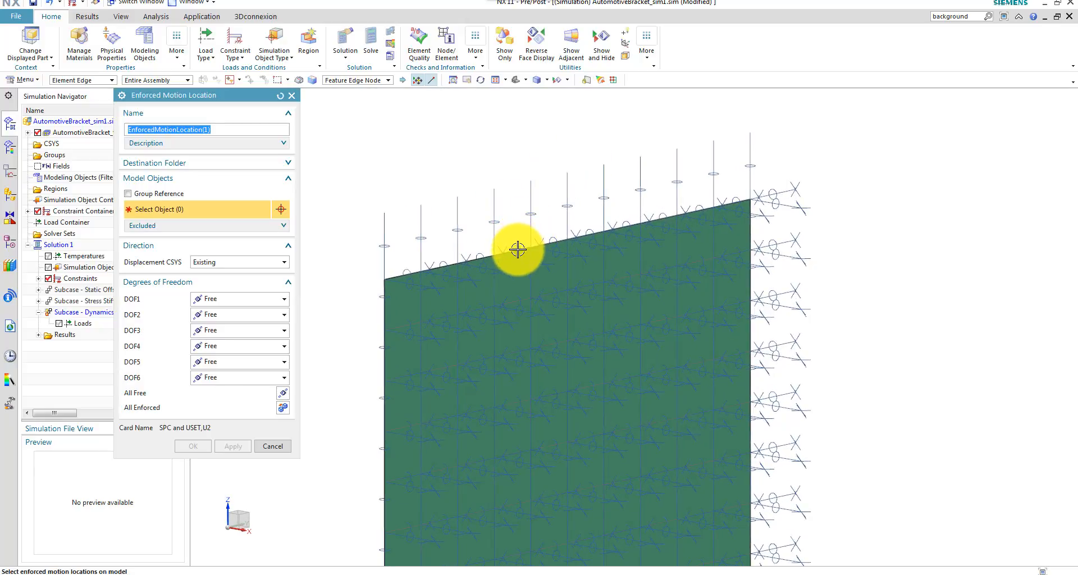
scroll(578, 247, "down", 2)
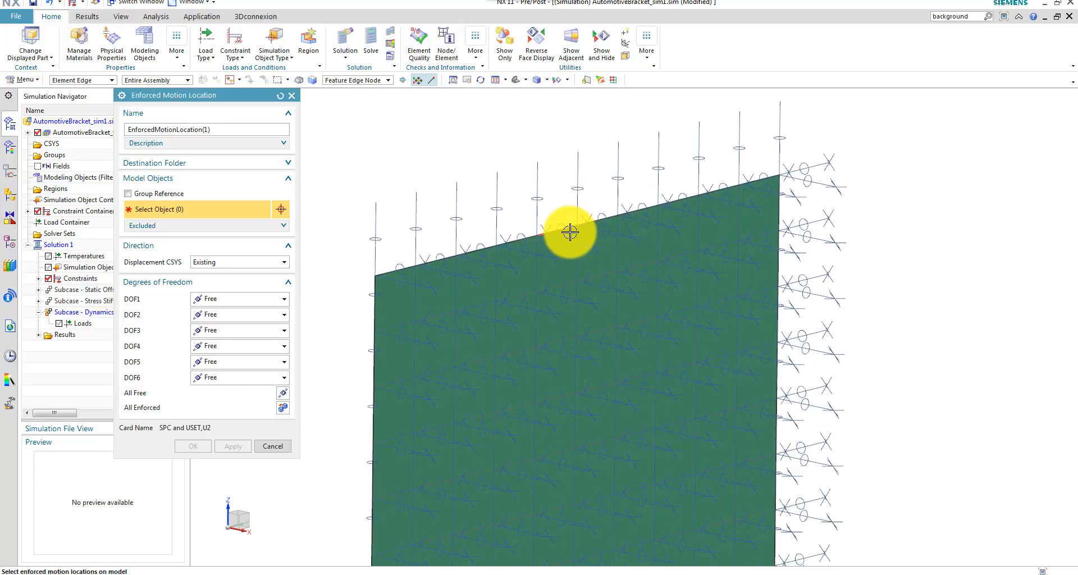
left_click(554, 222)
scroll(553, 218, "down", 3)
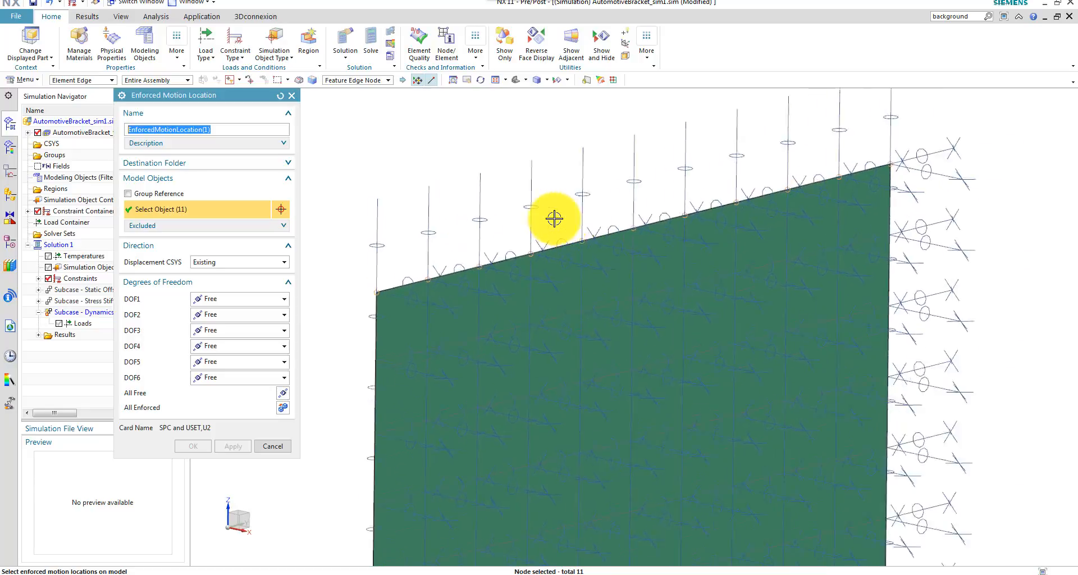
scroll(491, 284, "up", 1)
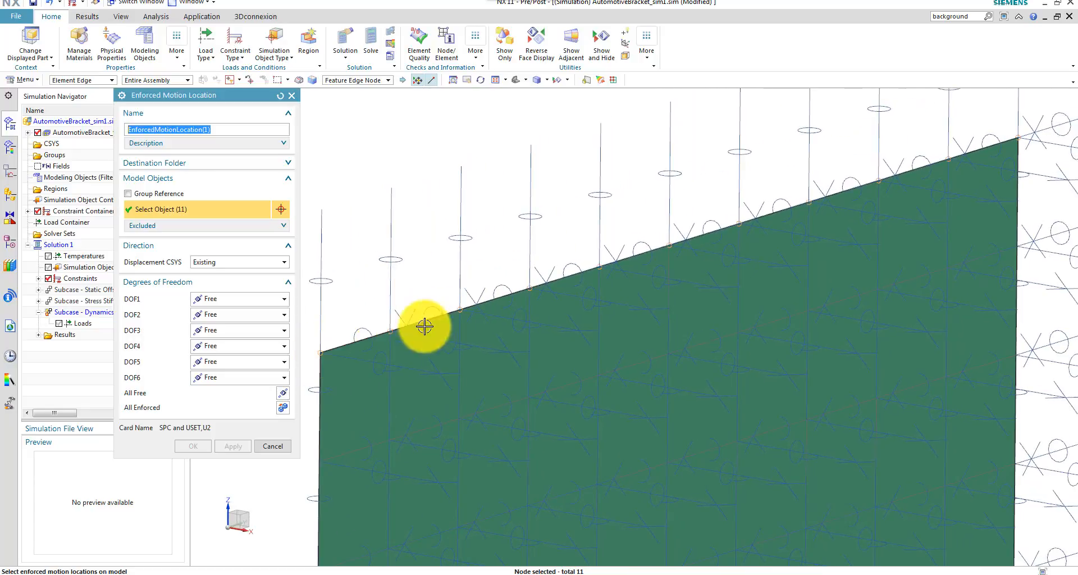
scroll(553, 224, "up", 2)
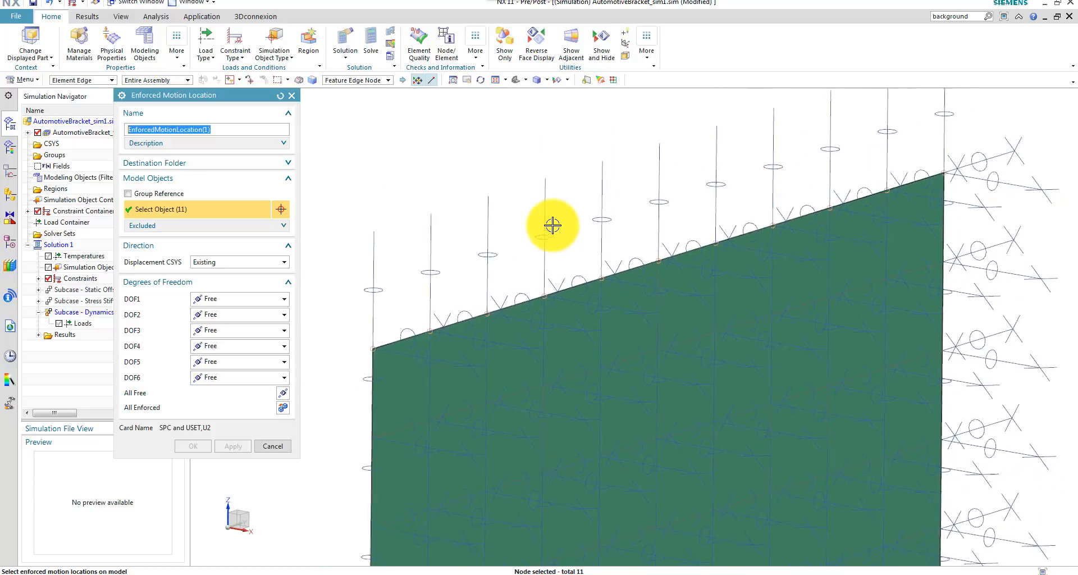
- Set DOF3 of the enforced motion location to Enforced, leave the other degrees of freedom Free, and create it
left_click(239, 330)
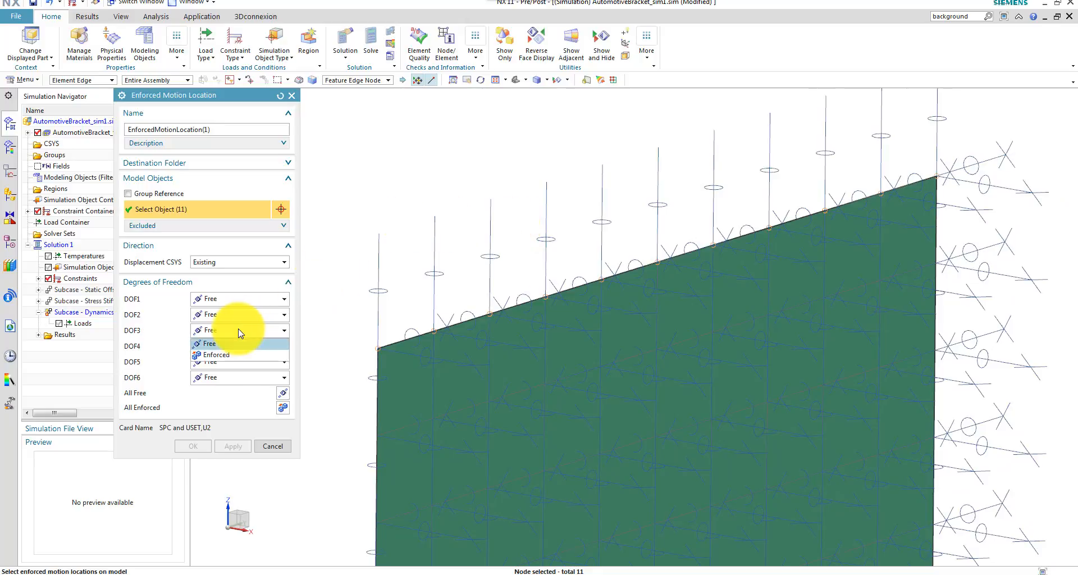
left_click(228, 356)
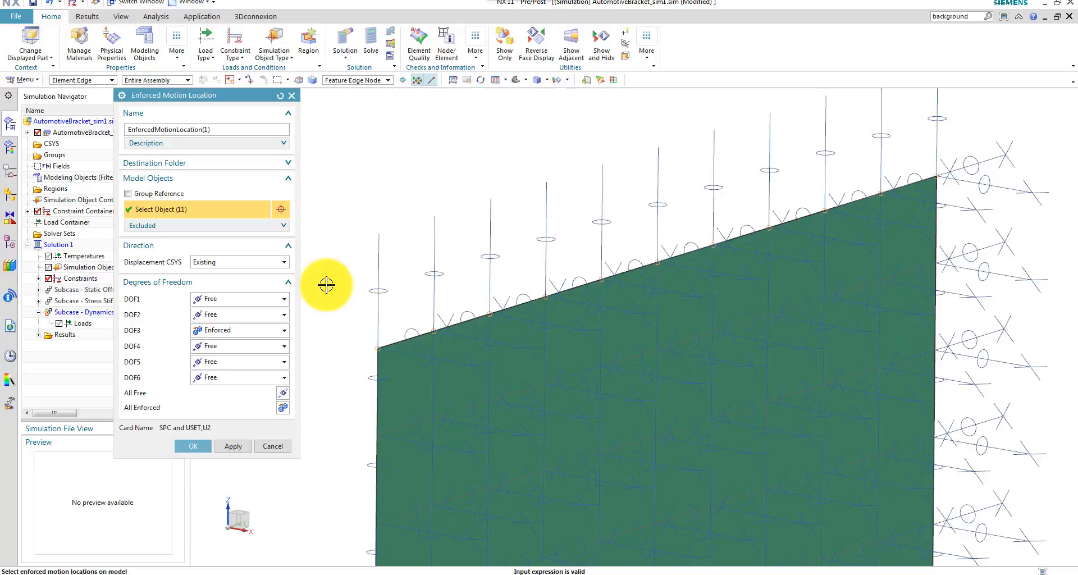
left_click(197, 447)
scroll(339, 297, "down", 6)
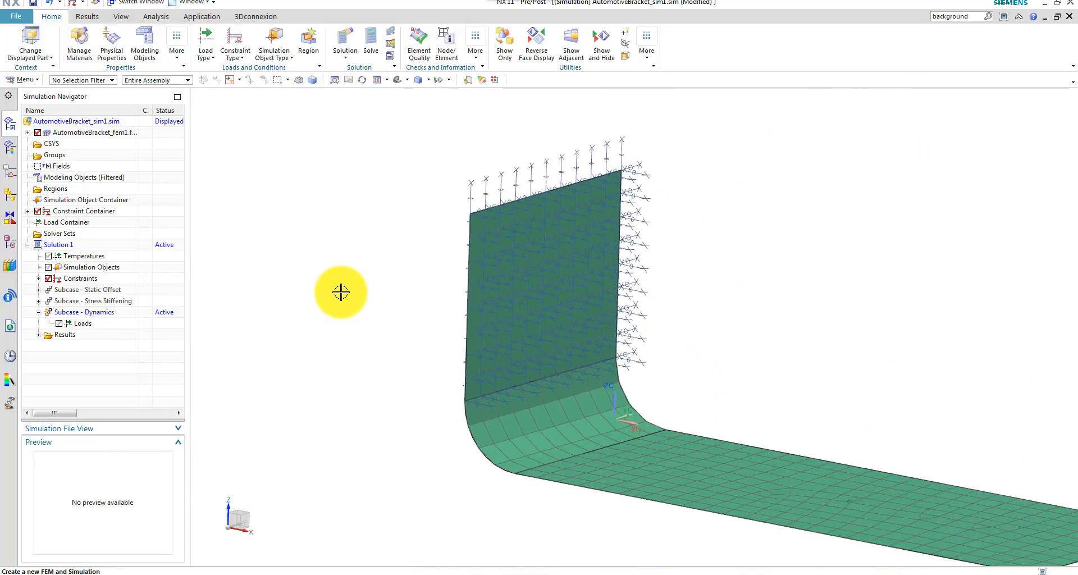
scroll(342, 292, "down", 3)
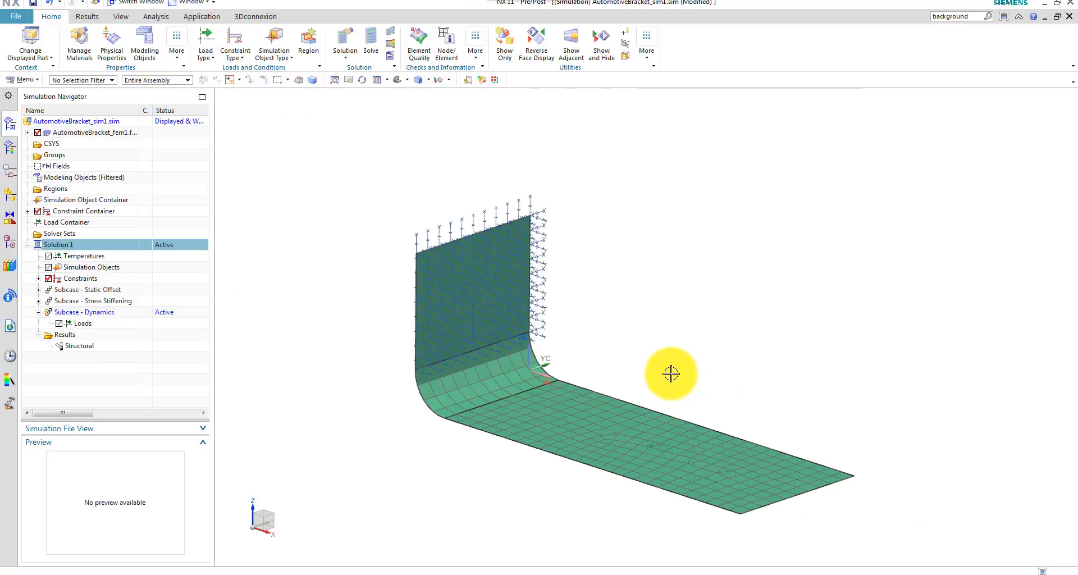
- Open the Subcase - Dynamics solution step for editing
left_click(97, 314)
right_click(97, 313)
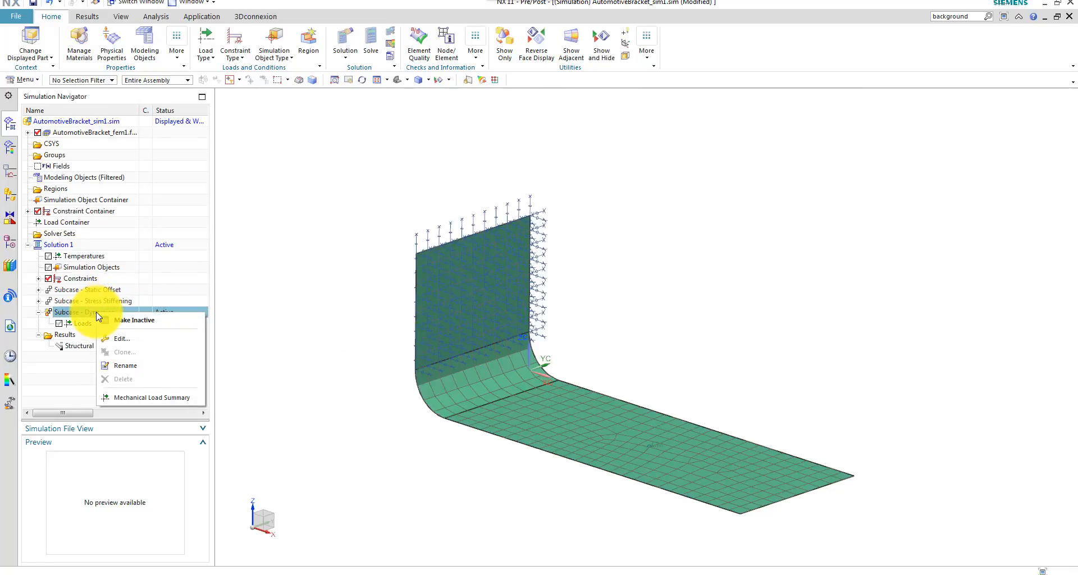
left_click(122, 339)
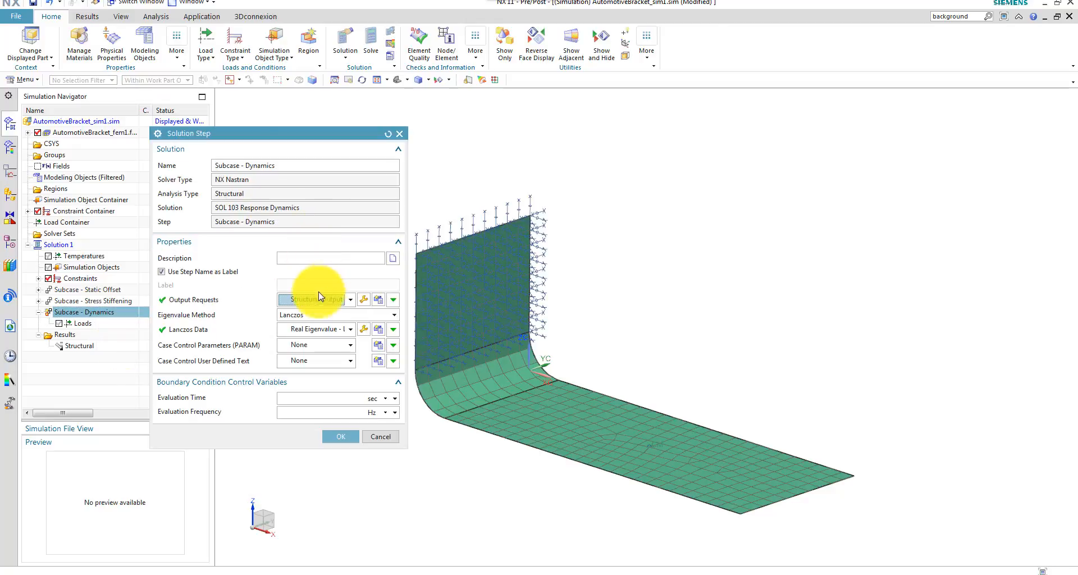
- Try to enable the Acceleration, Modal Effective Mass and Modal Contribution requests in Structural Output Requests1
left_click(362, 302)
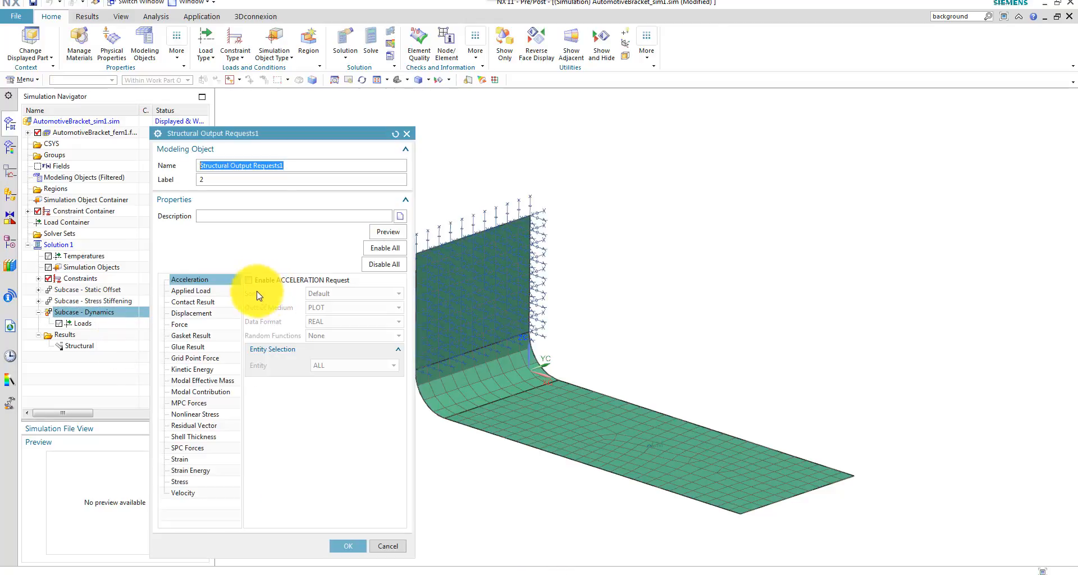
left_click(248, 279)
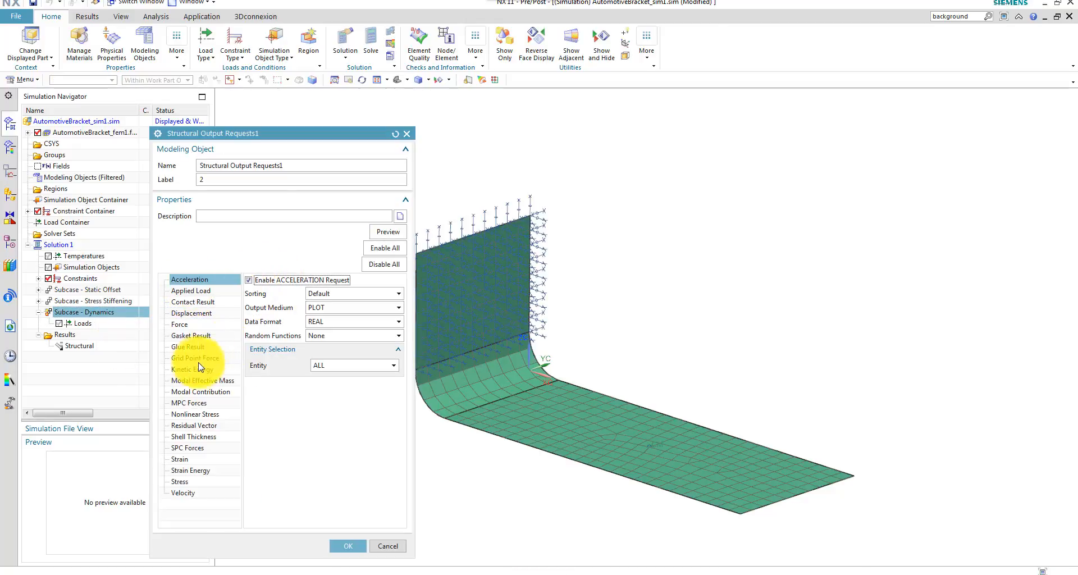
left_click(200, 380)
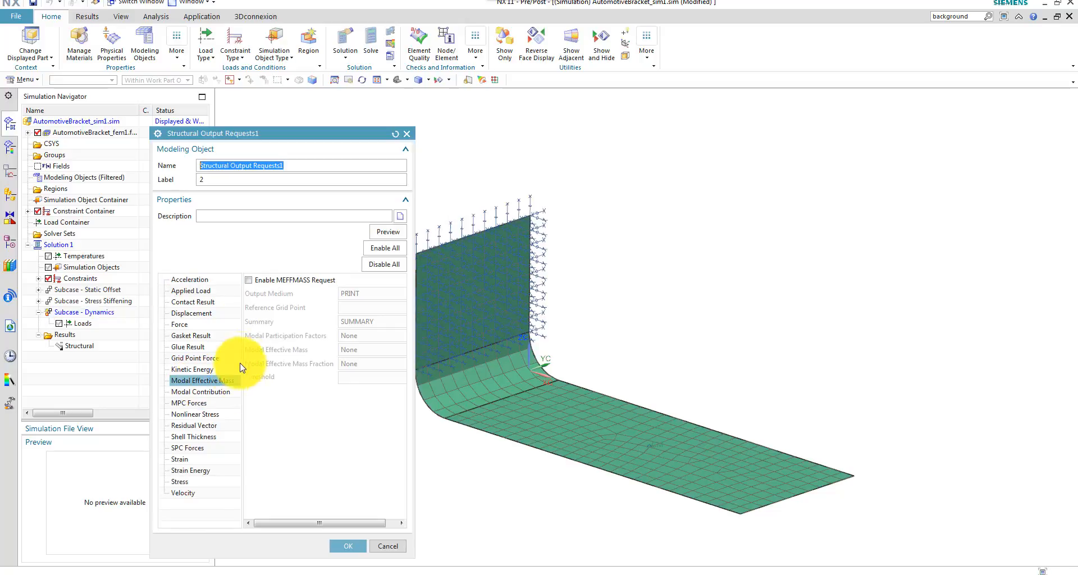
left_click(249, 279)
left_click(211, 392)
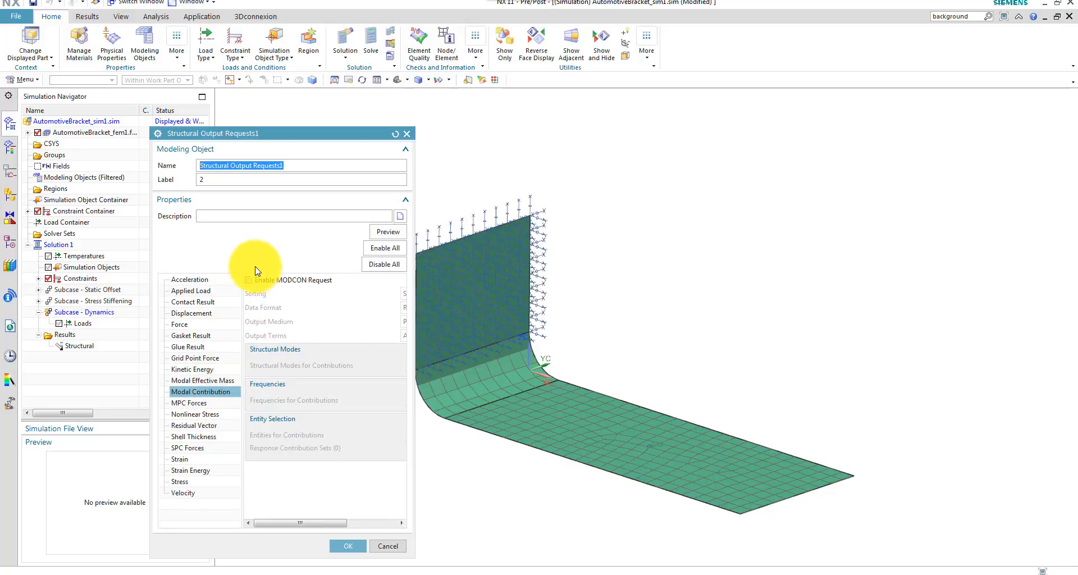
left_click(250, 280)
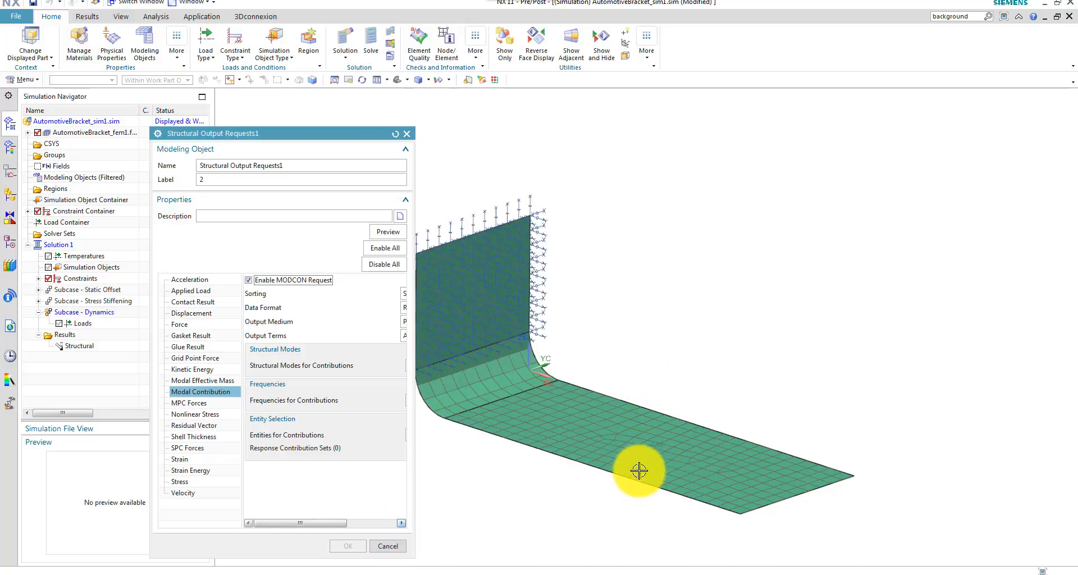
left_click(386, 547)
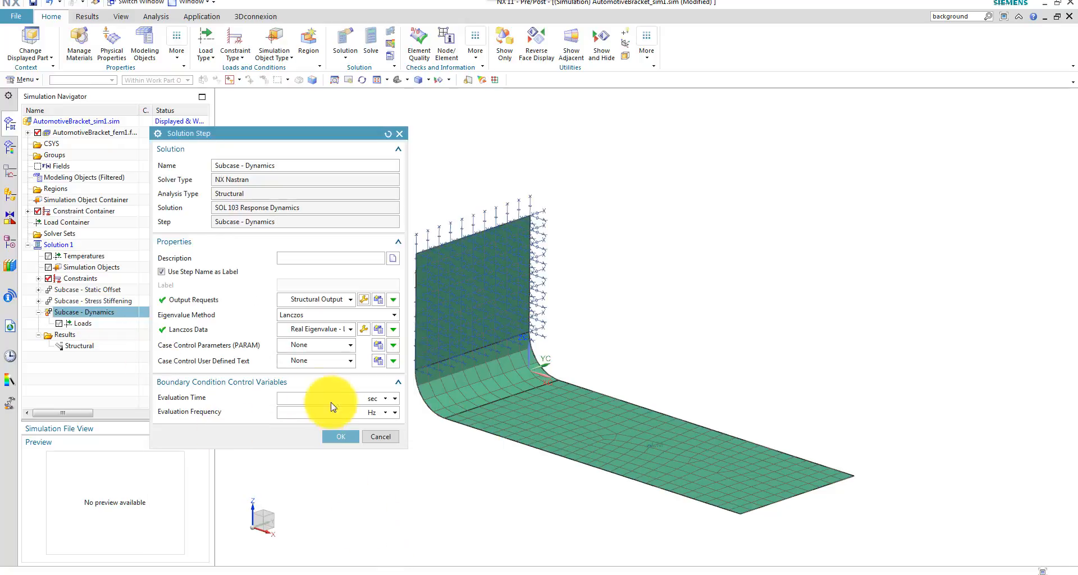
- Select the structural output requests for the dynamics subcase and accept the solution step settings
left_click(353, 301)
left_click(345, 324)
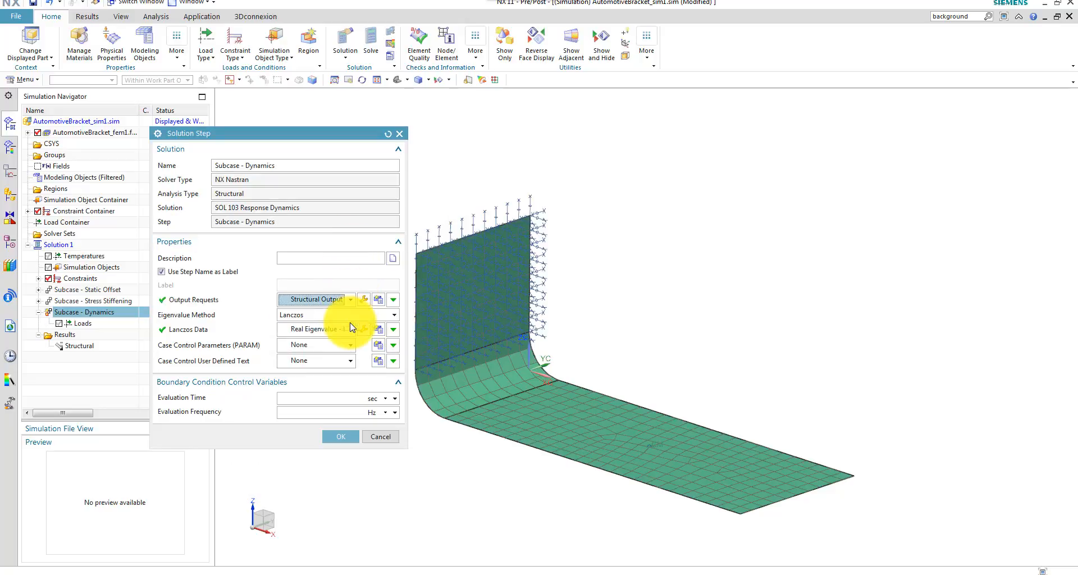
left_click(341, 437)
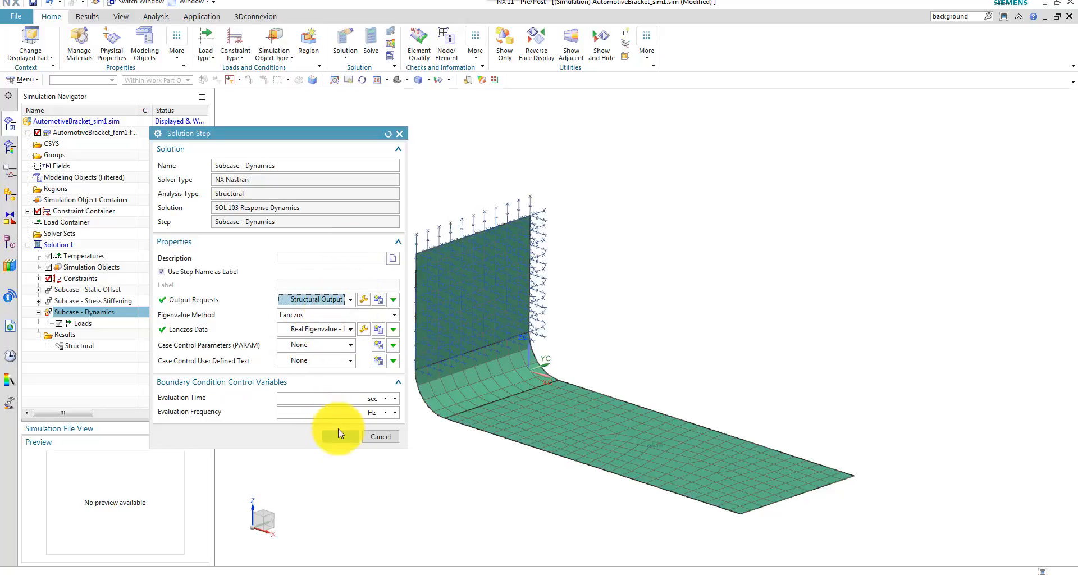
- Solve Solution 1, decline the message review, and close the solution monitor, information and job monitor windows
left_click(79, 246)
right_click(79, 246)
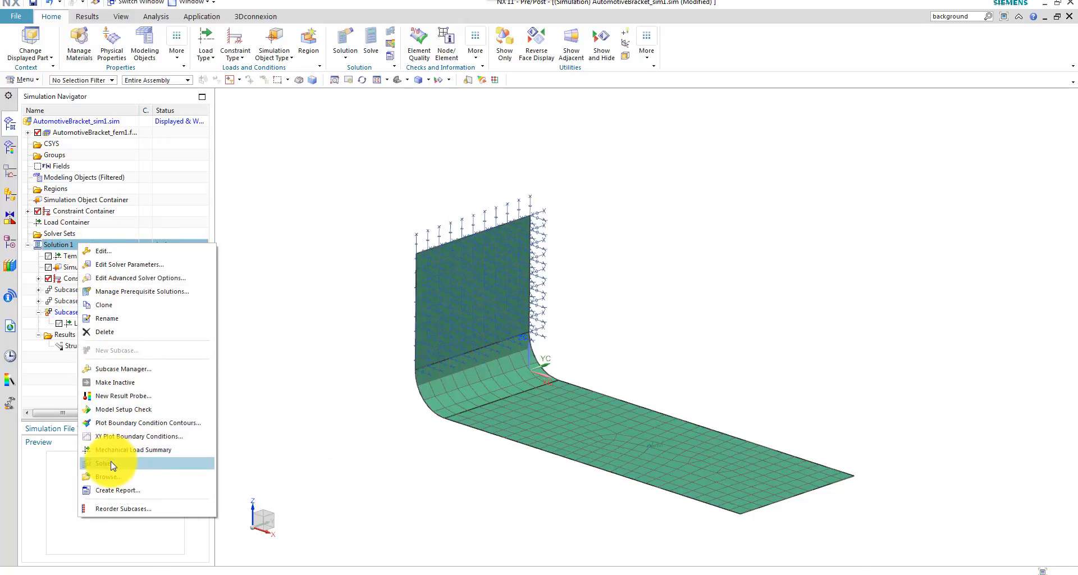
left_click(186, 474)
left_click(251, 266)
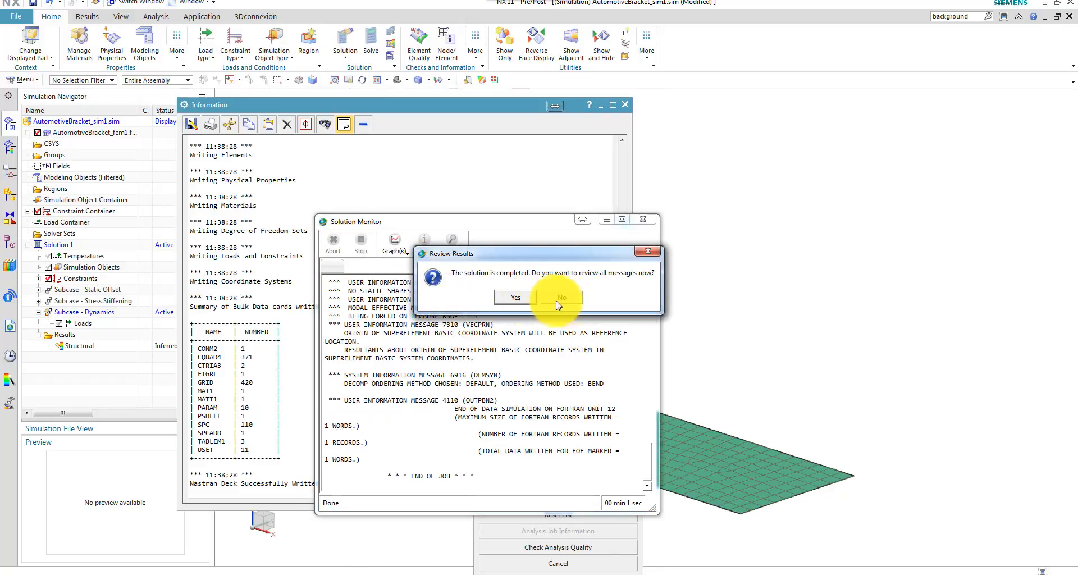
left_click(554, 301)
left_click(642, 219)
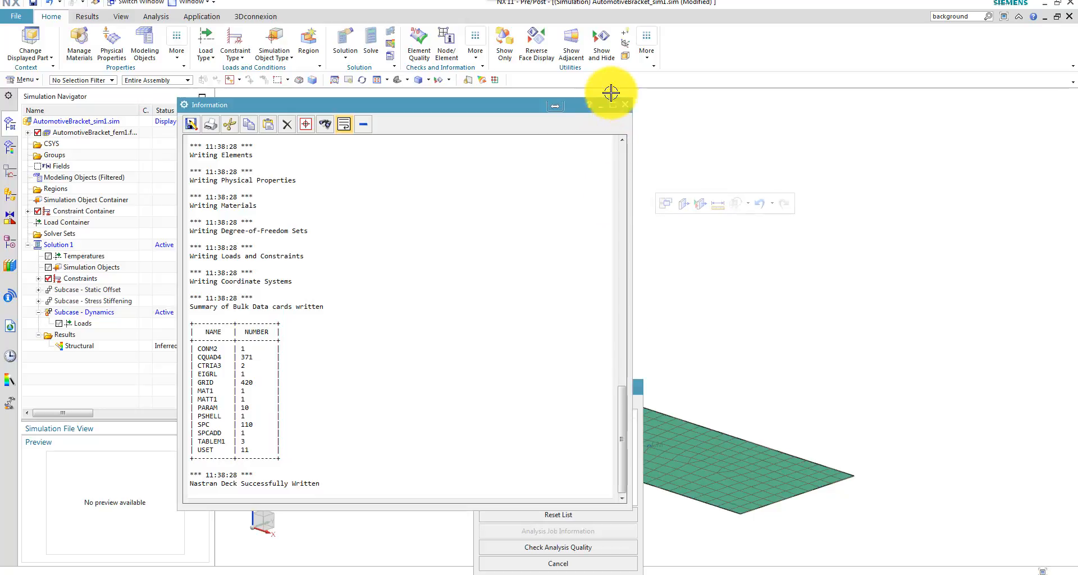
left_click(627, 108)
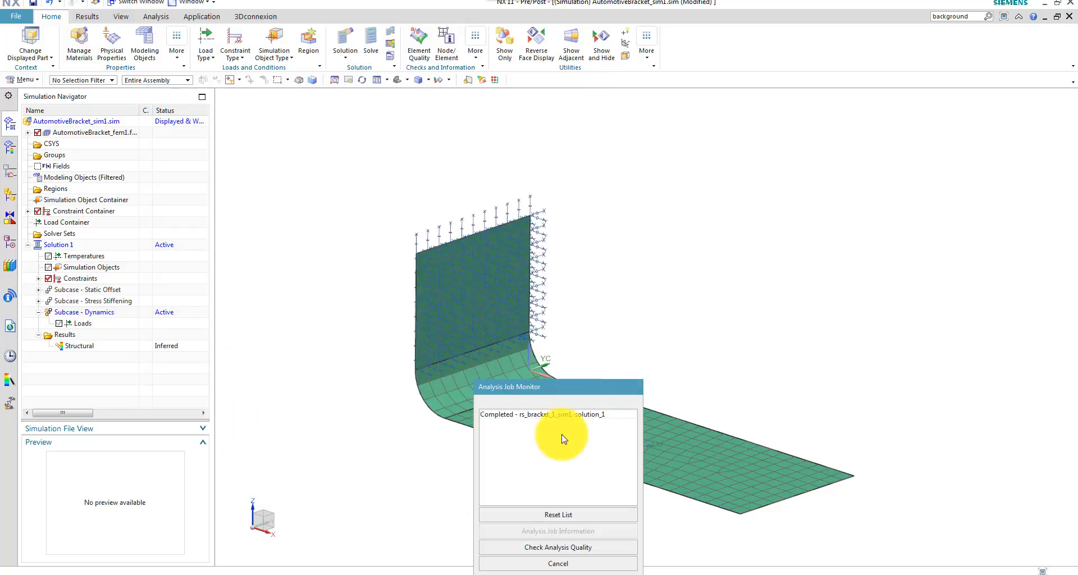
left_click(558, 562)
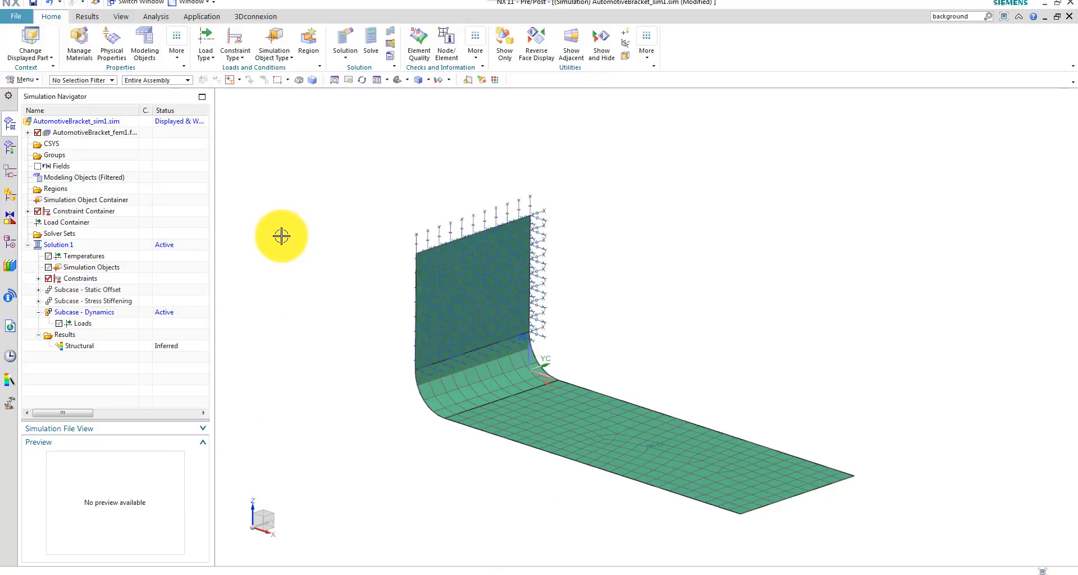
- Open the Structural results of Solution 1, plot the nodal displacement of Mode 1 and animate it
double_click(87, 349)
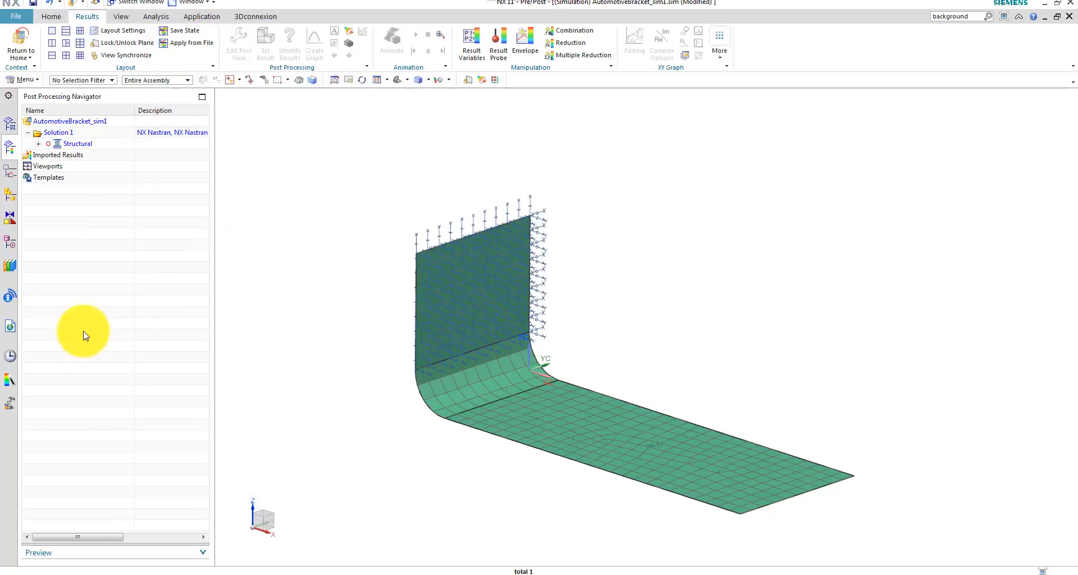
left_click(38, 144)
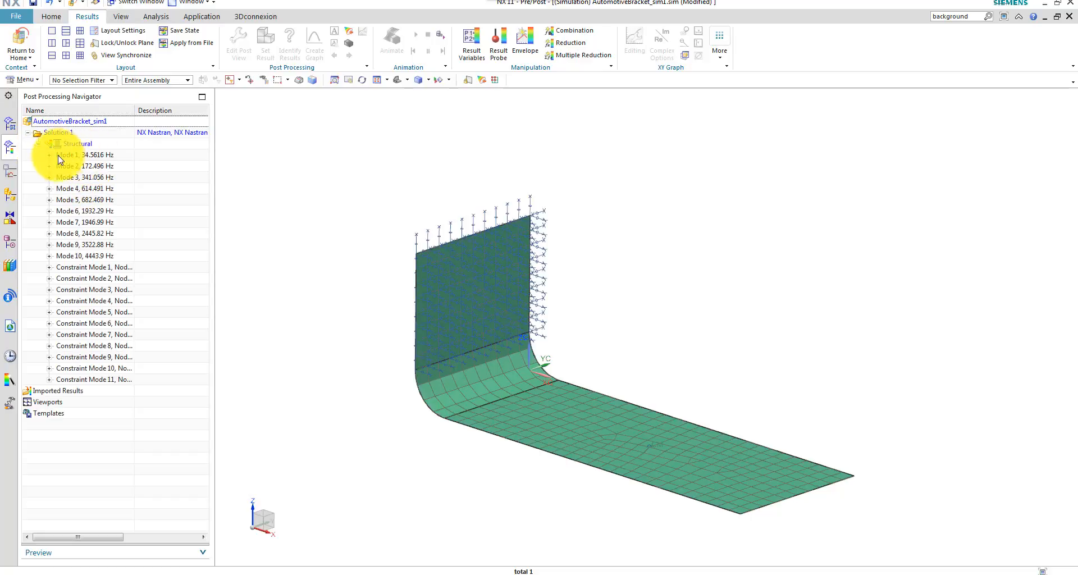
left_click(49, 155)
double_click(78, 166)
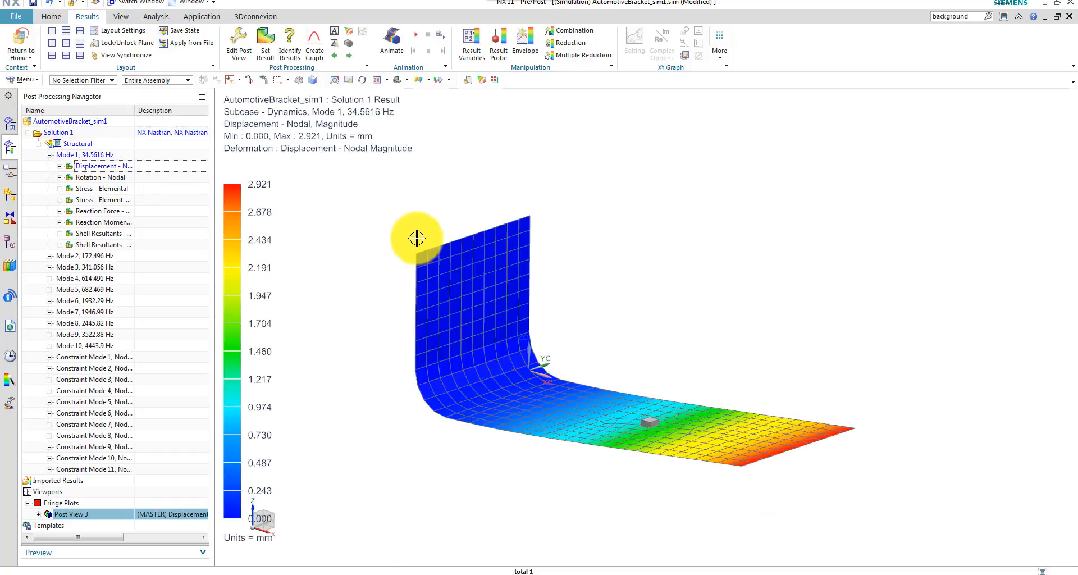
left_click(415, 39)
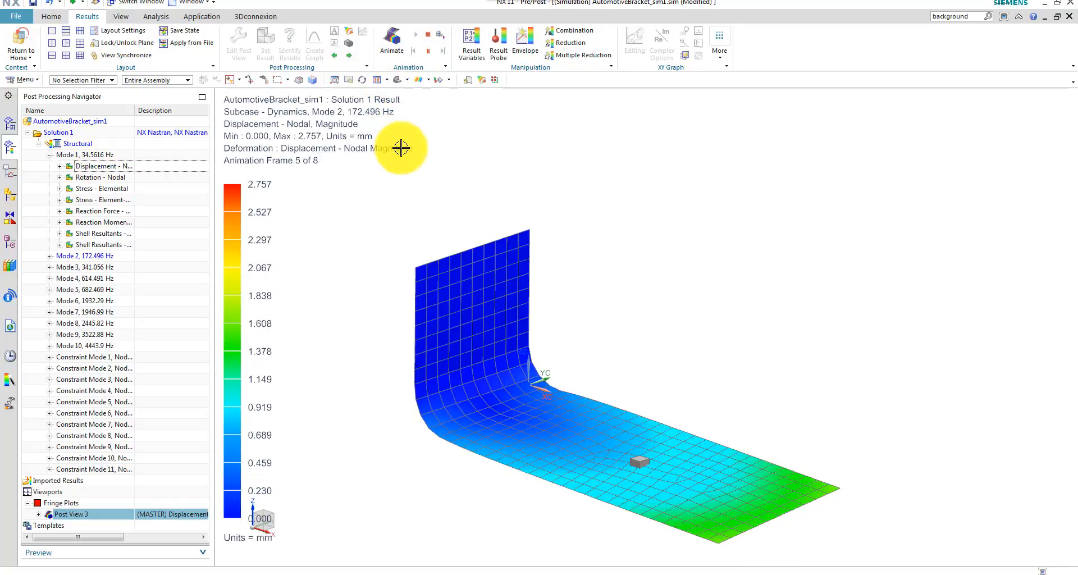
- Examine the animated displacement shapes of the normal modes, stepping forward to Mode 4 and back to Mode 1
left_click(428, 34)
left_click(349, 56)
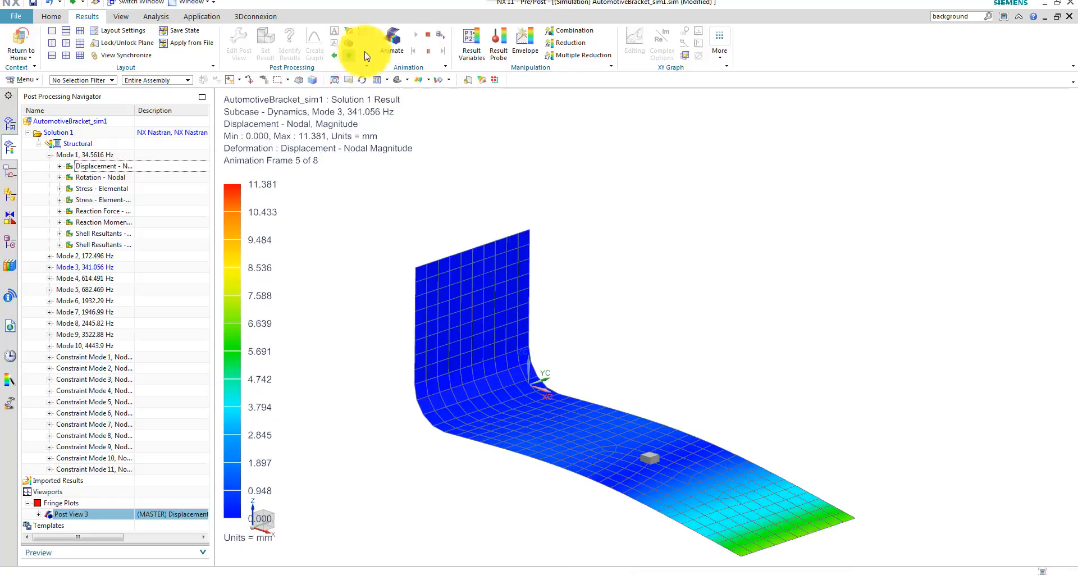
left_click(349, 58)
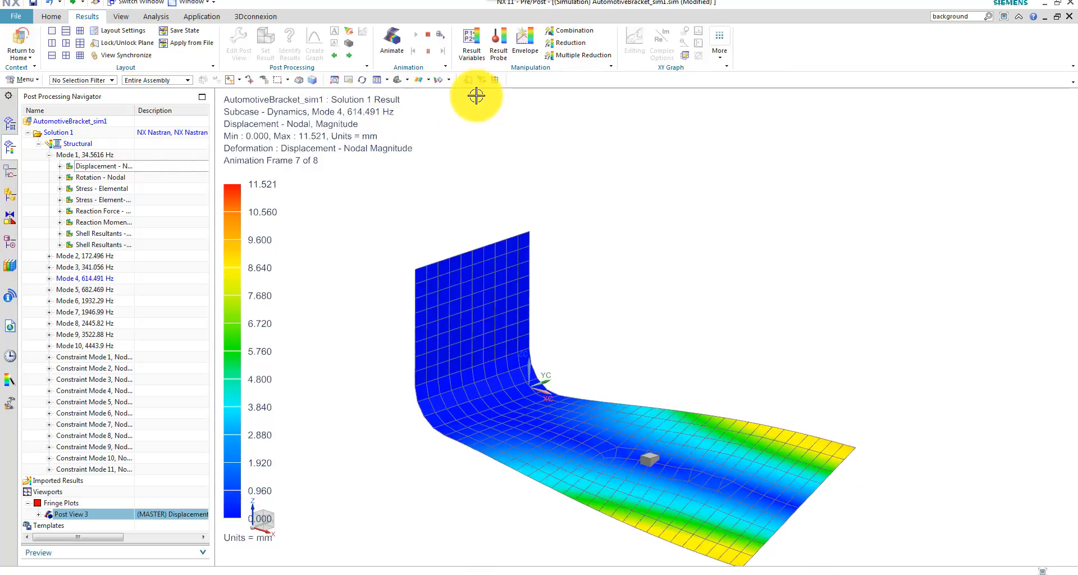
left_click(336, 58)
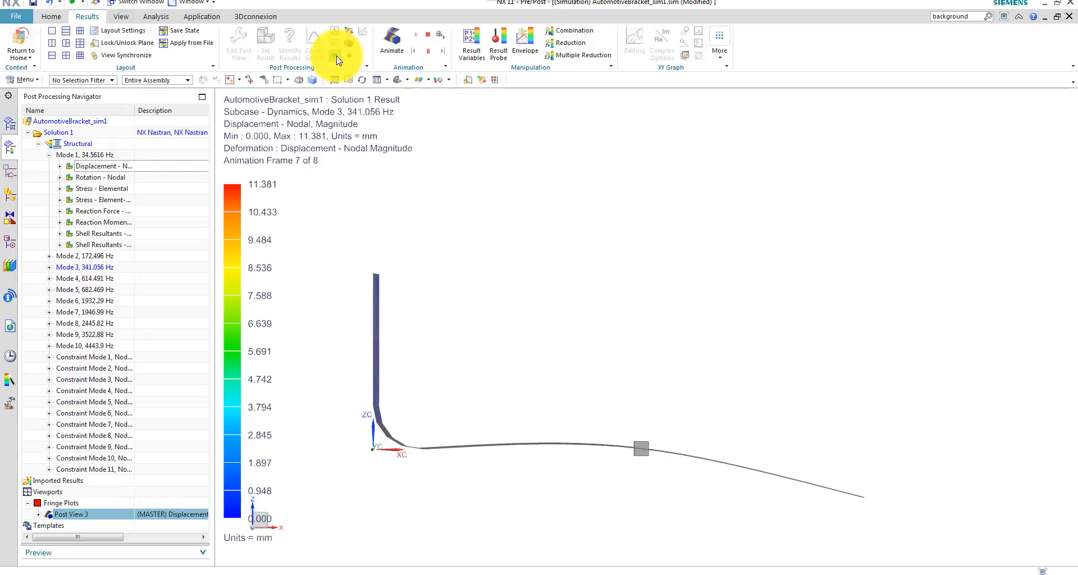
left_click(337, 56)
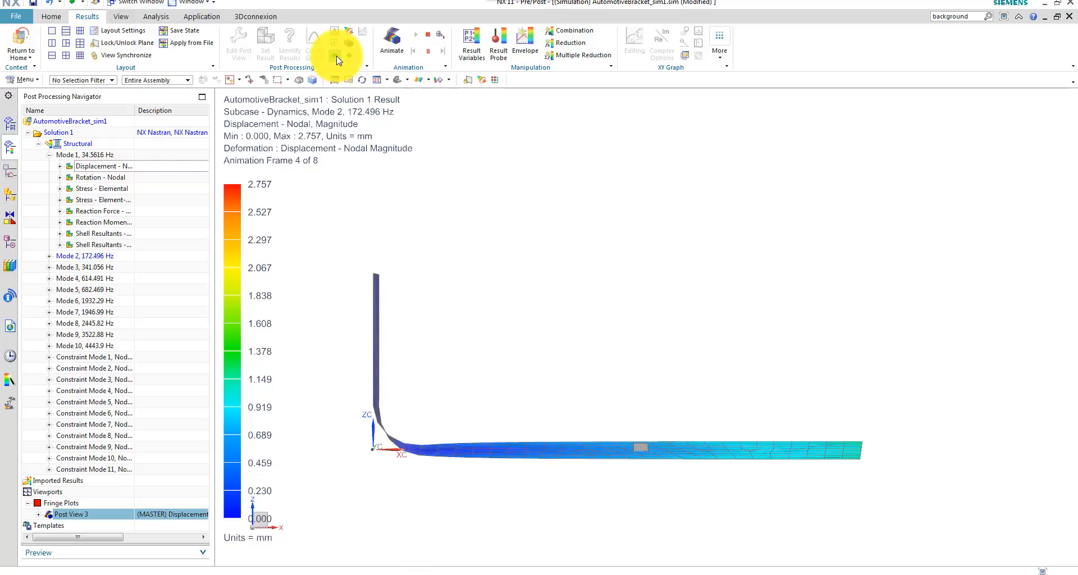
left_click(336, 56)
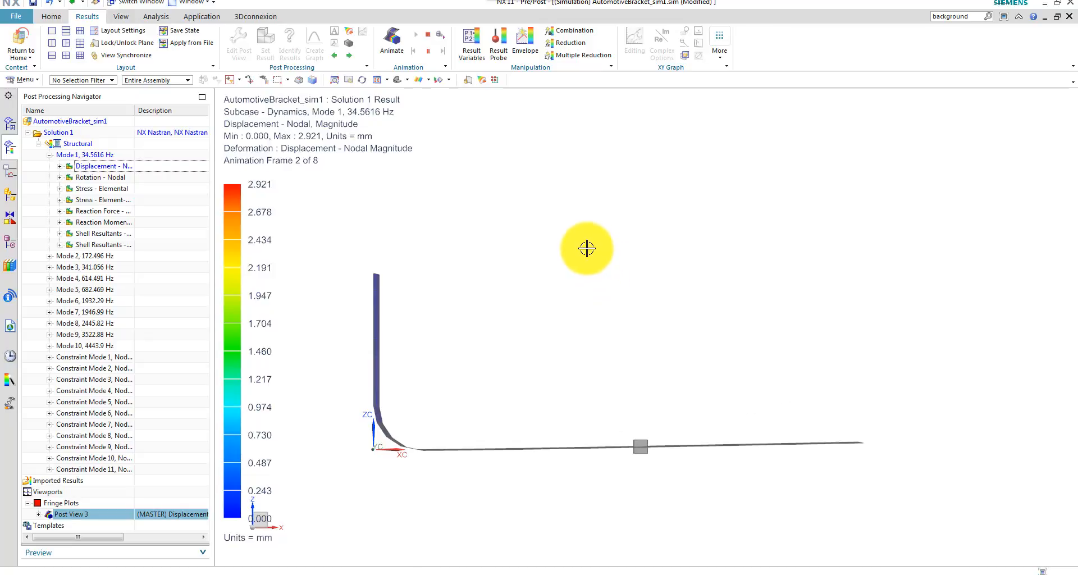
middle_click_drag(433, 281, 219, 292)
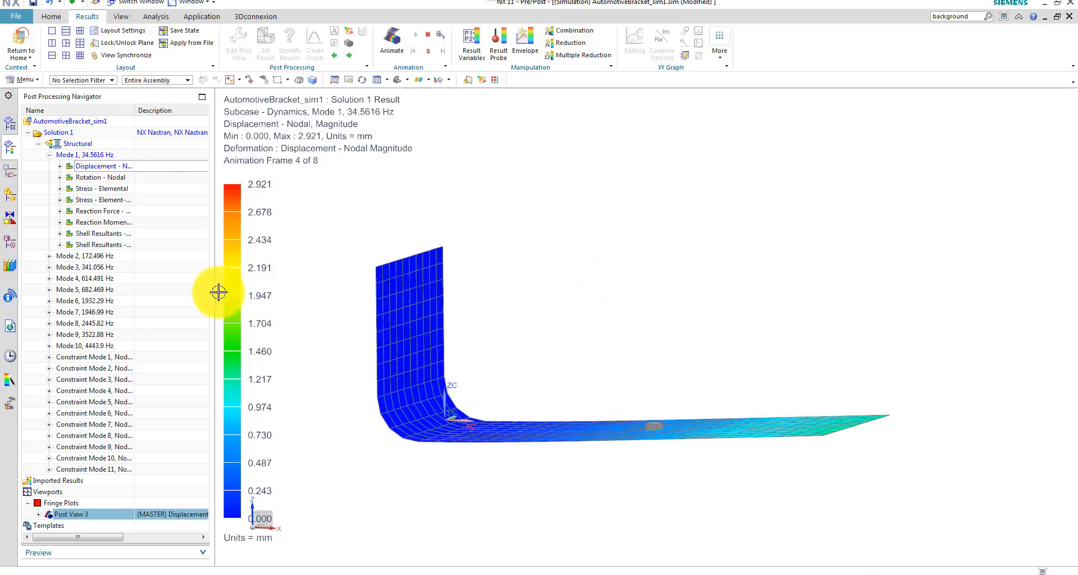
- Plot the nodal displacement of Constraint Mode 1 and step through the animated shapes of the following constraint modes
left_click(49, 359)
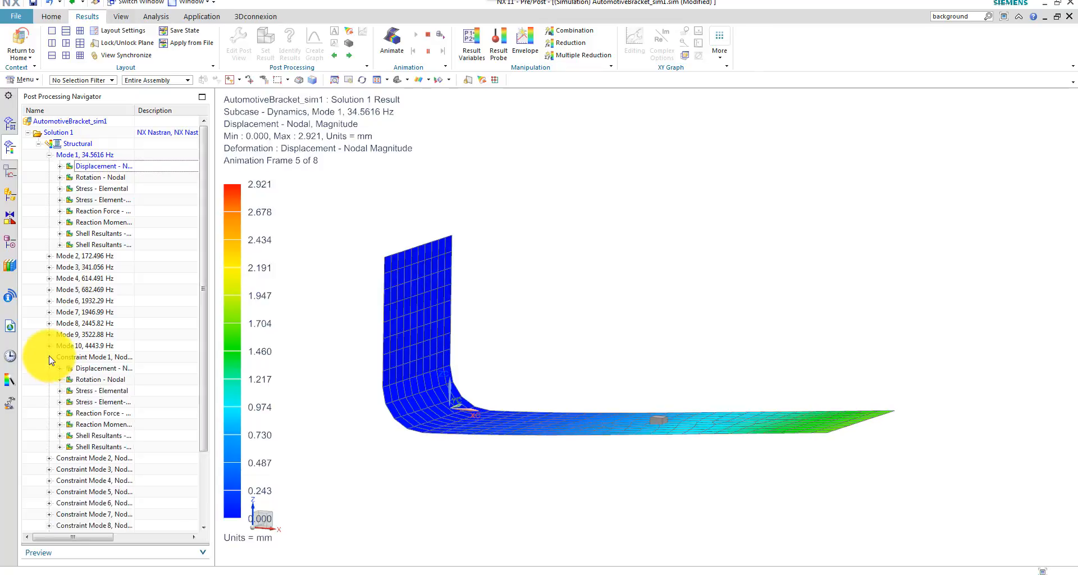
left_click(49, 359)
left_click(48, 359)
double_click(92, 368)
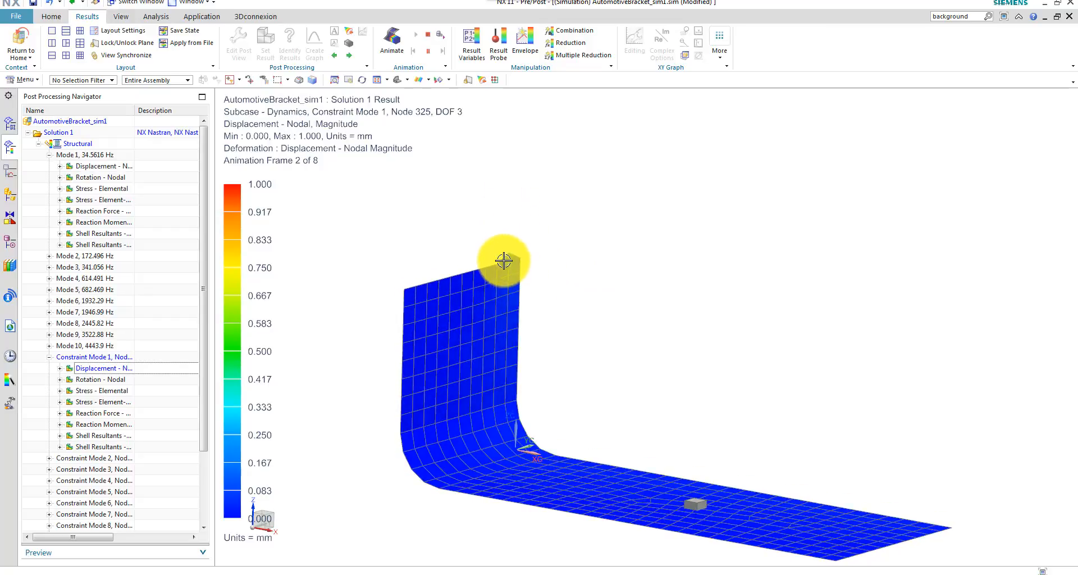
left_click(347, 59)
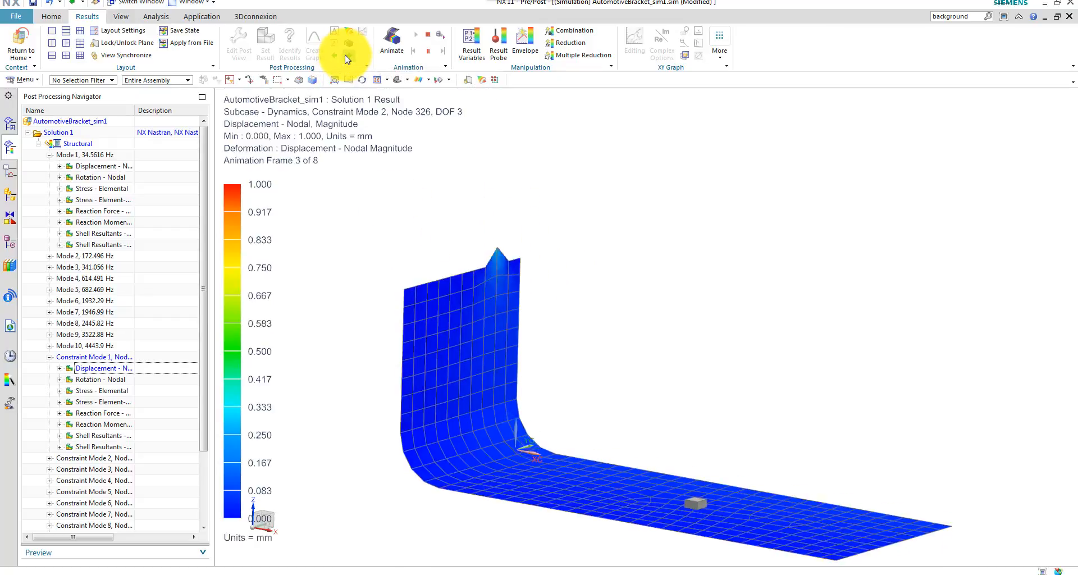
left_click(346, 59)
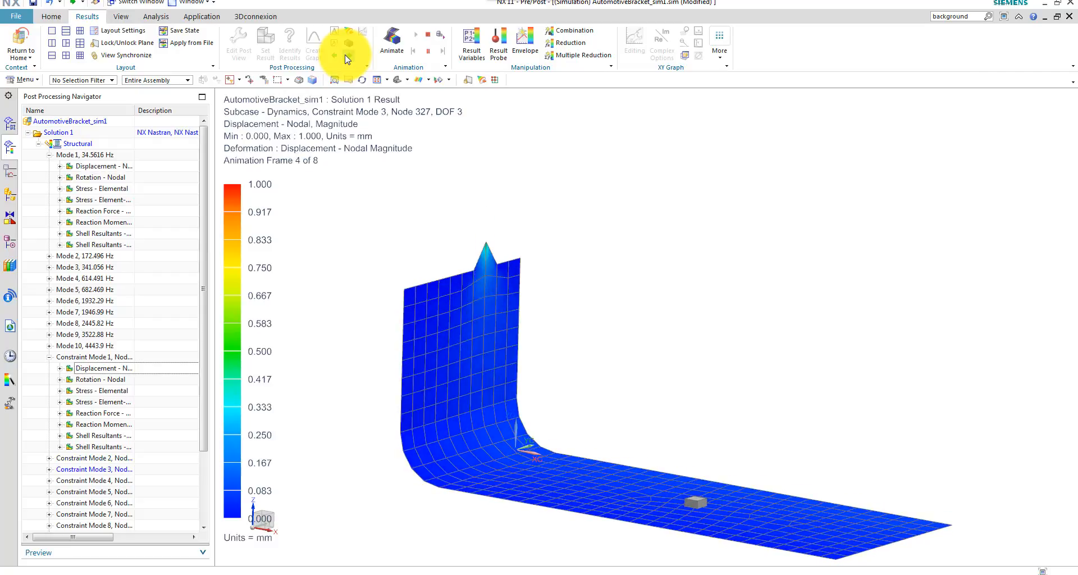
left_click(346, 58)
left_click(346, 59)
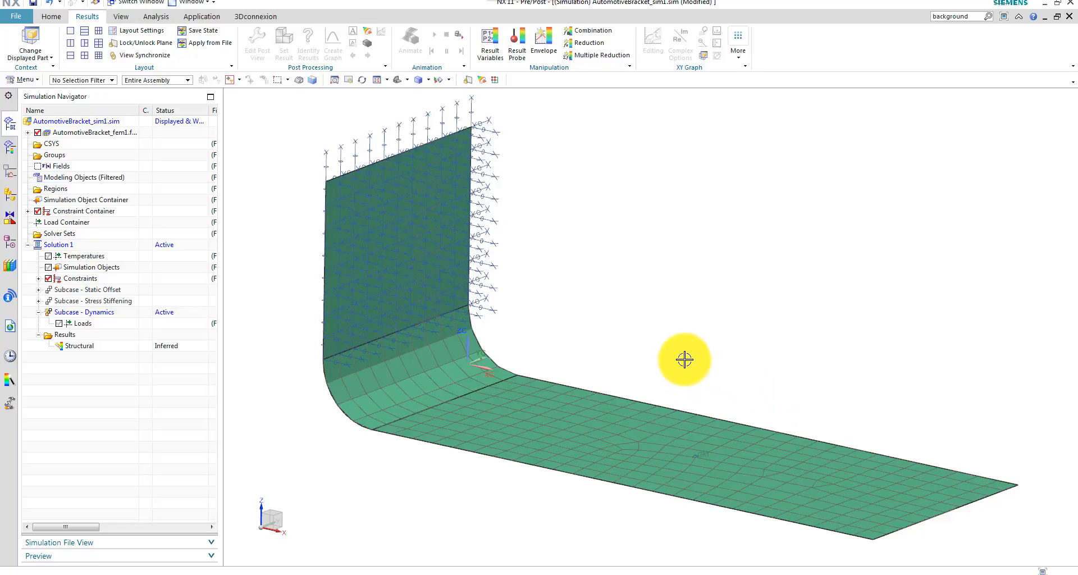
- Create a Response Dynamics solution process named Response Dynamics 1 from Solution 1 with a 1 Hz rigid-body tolerance
left_click(98, 122)
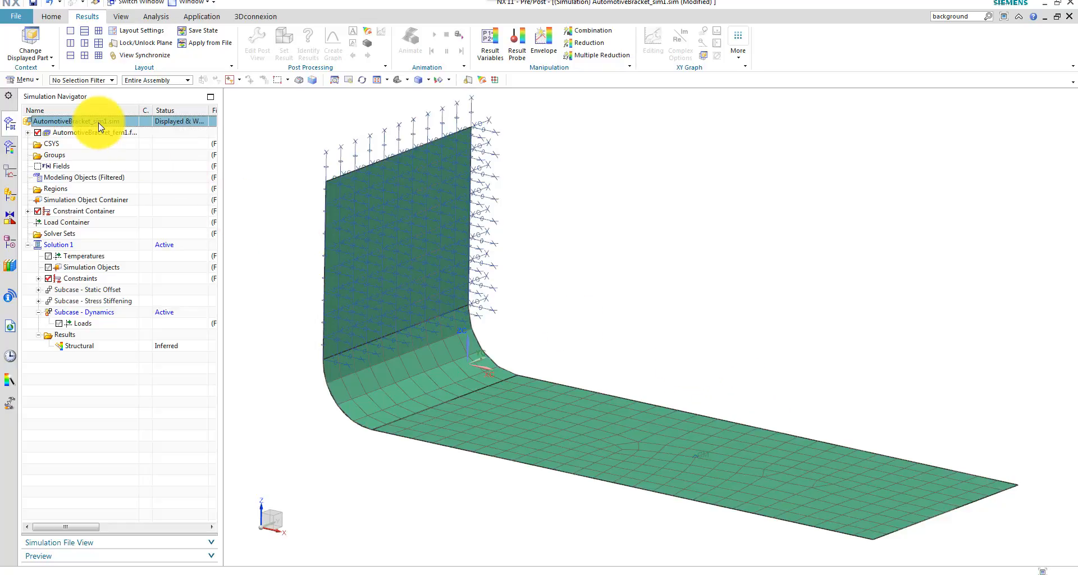
right_click(100, 126)
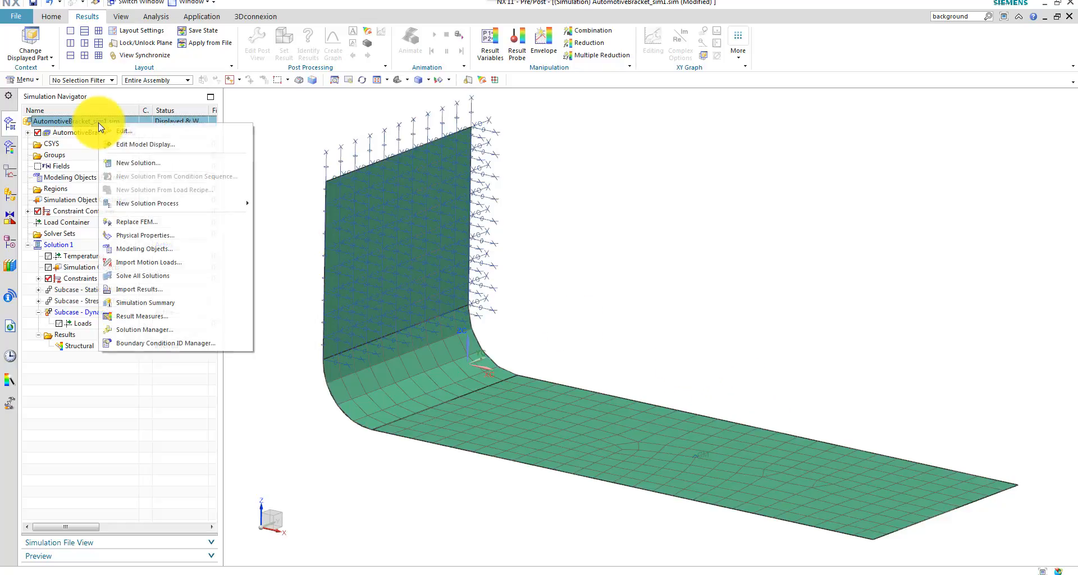
mouse_move(155, 205)
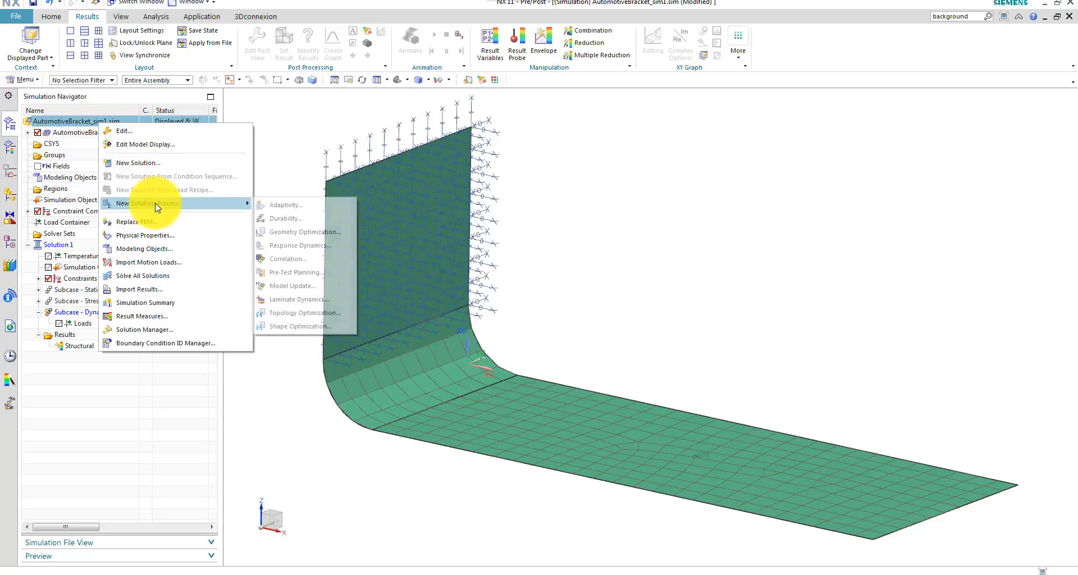
left_click(306, 251)
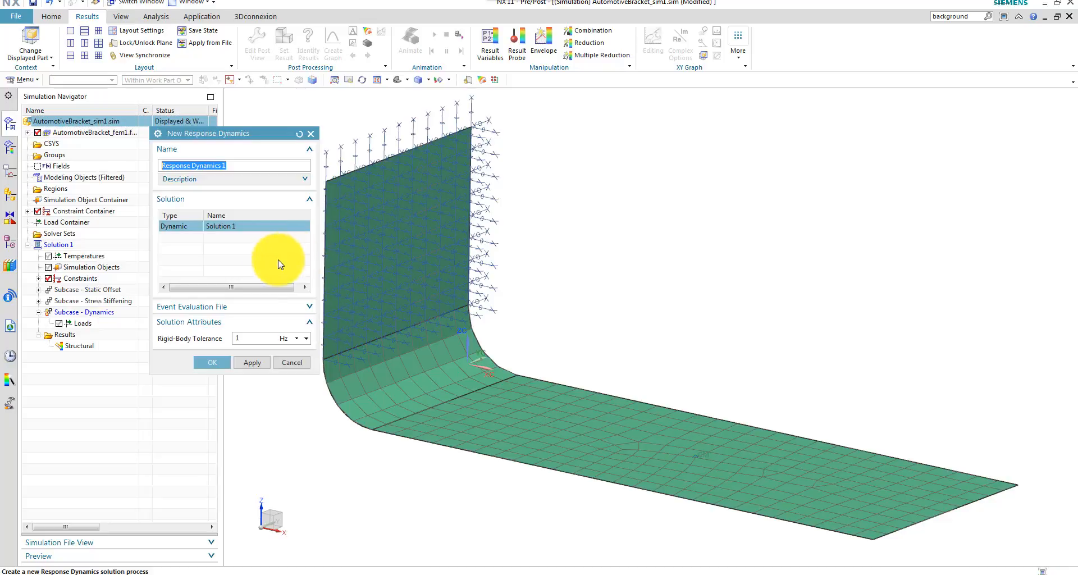
left_click(206, 369)
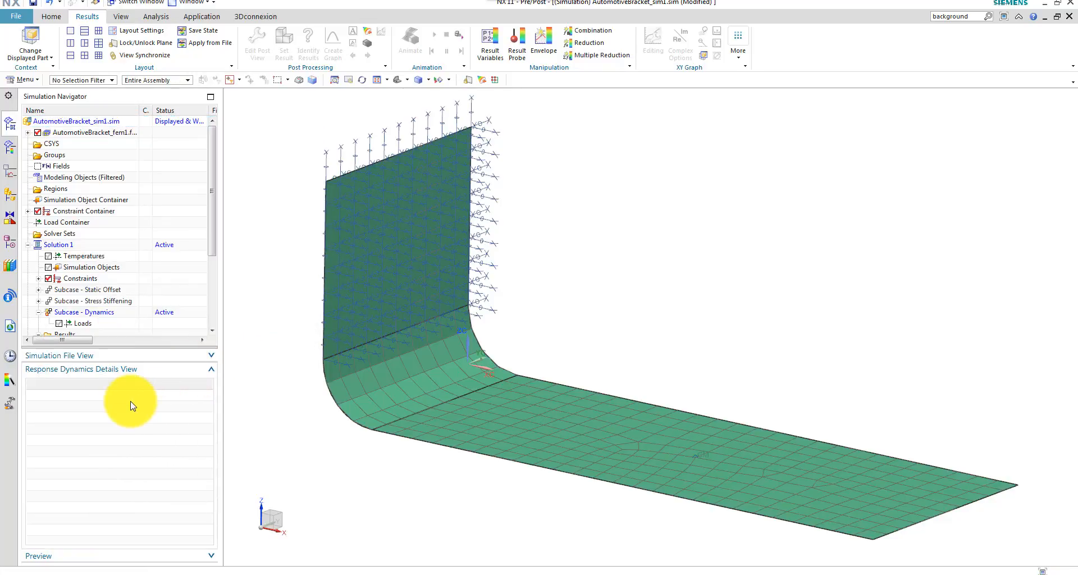
- Examine the Normal Modes and Constraint Modes details of Response Dynamics 1, including the modal damping and effective mass columns
left_click_drag(213, 242, 212, 312)
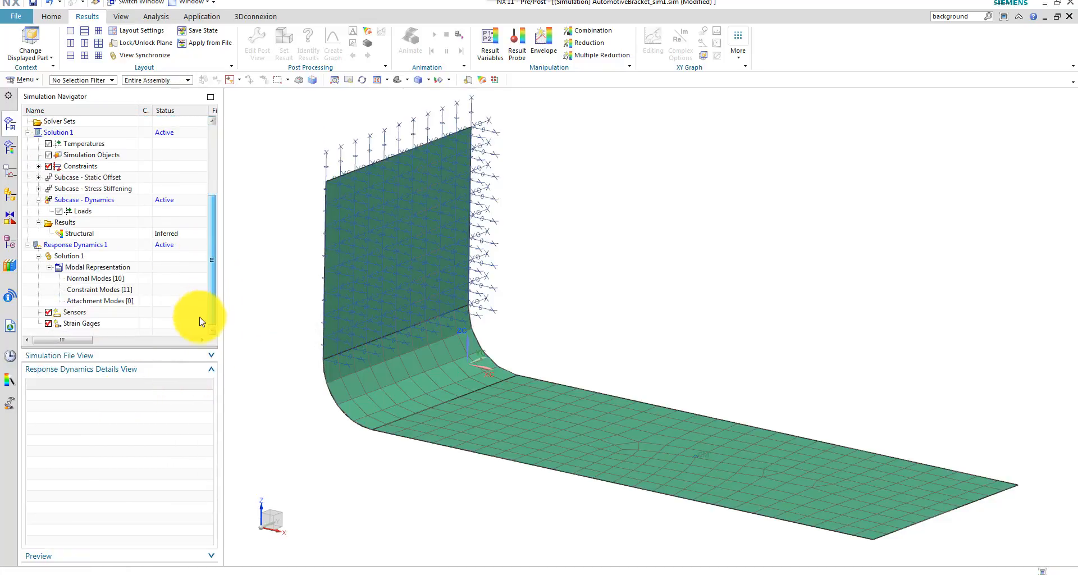
left_click(93, 246)
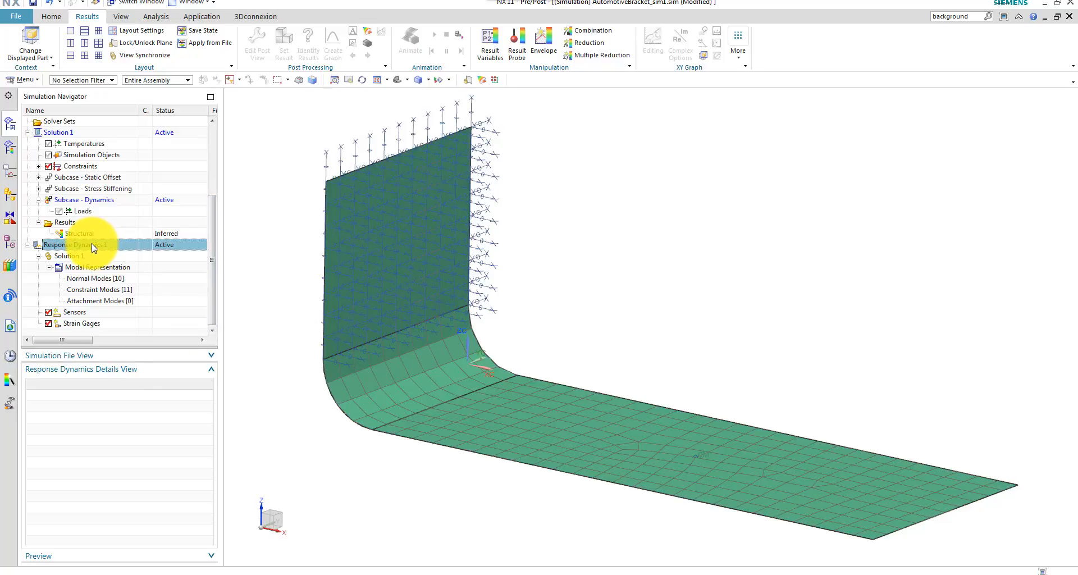
left_click(115, 279)
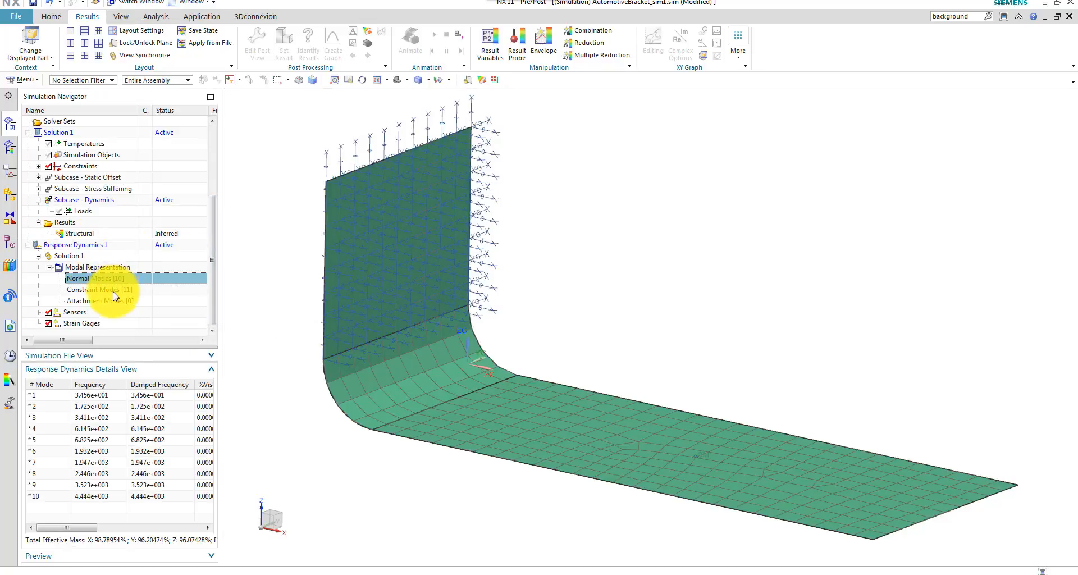
left_click(112, 289)
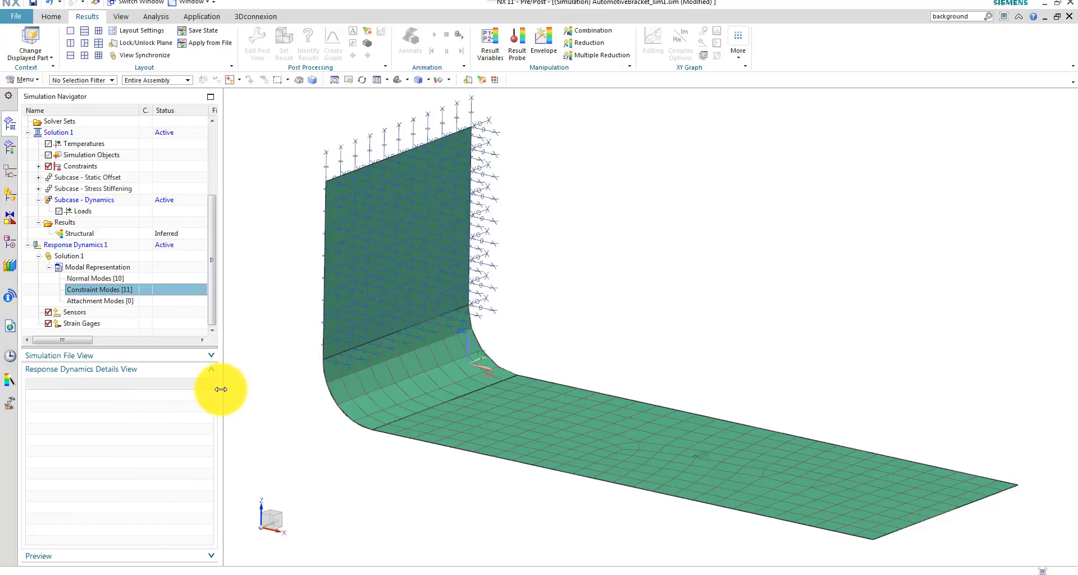
left_click_drag(223, 390, 362, 409)
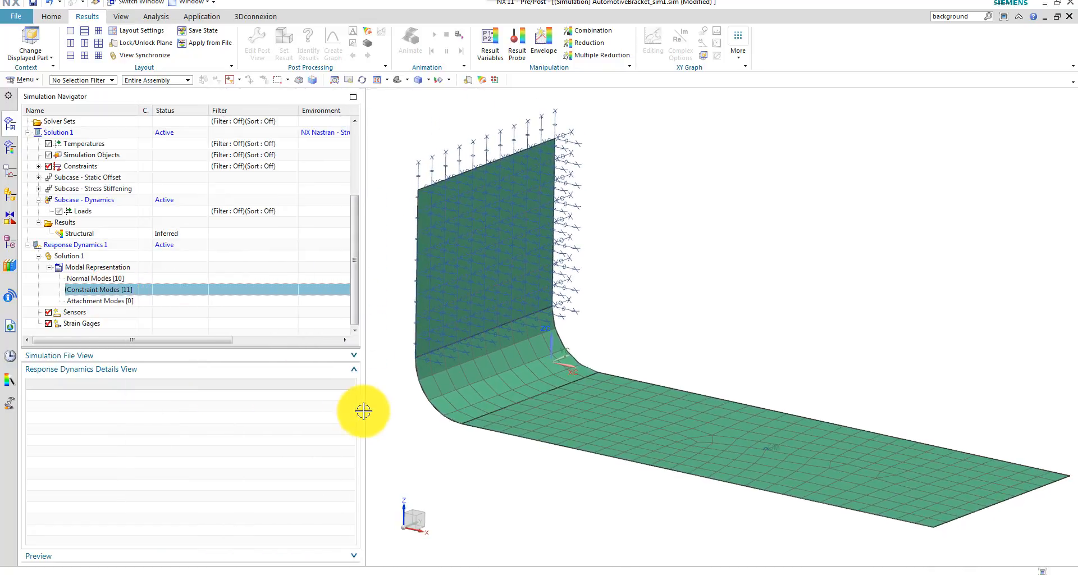
left_click(110, 279)
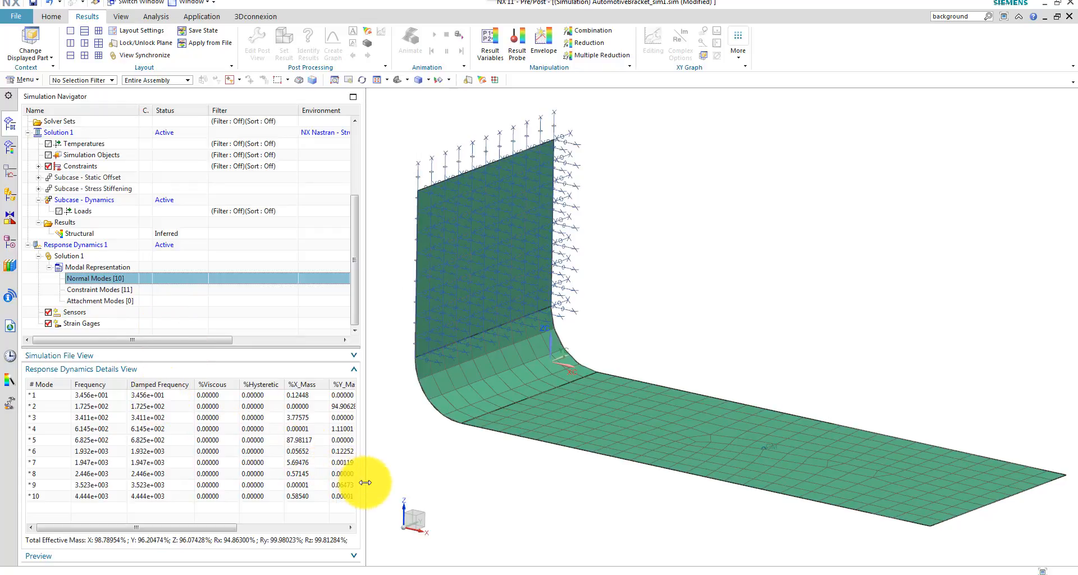
left_click_drag(365, 481, 480, 508)
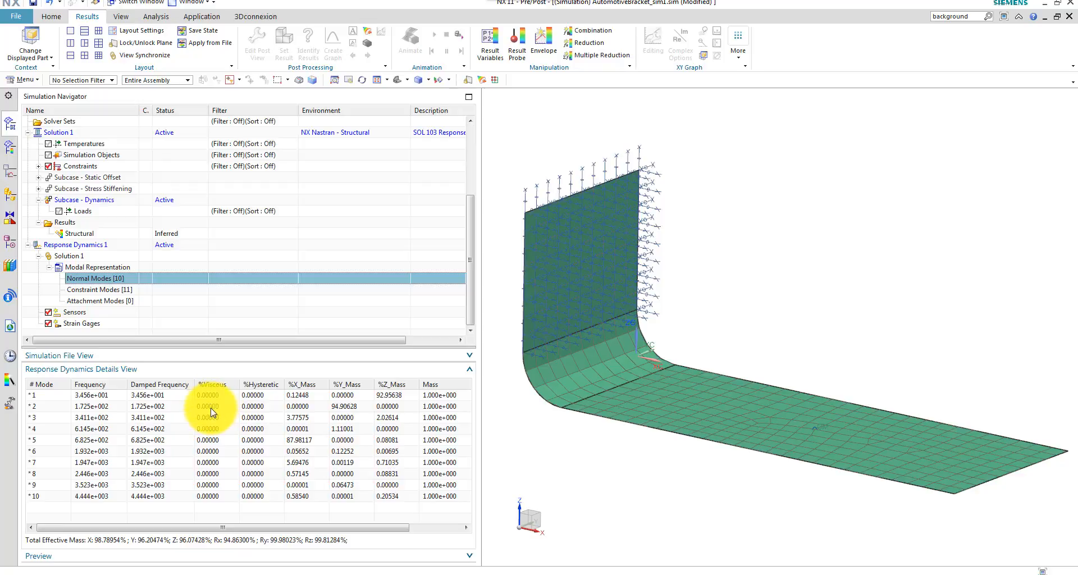
- Set the viscous damping factor to 4 for all normal modes of Response Dynamics 1
right_click(109, 282)
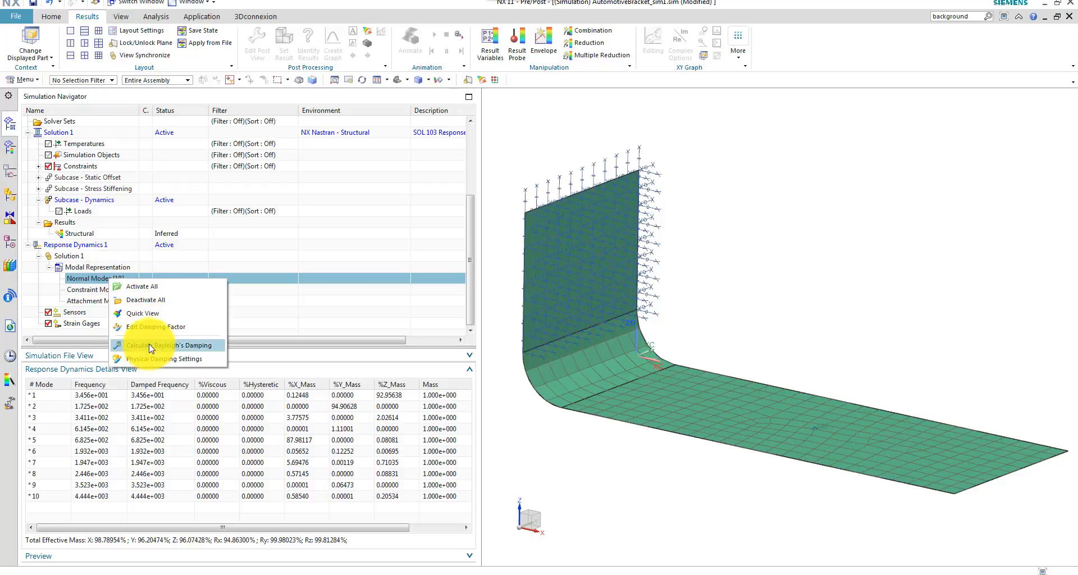
left_click(155, 328)
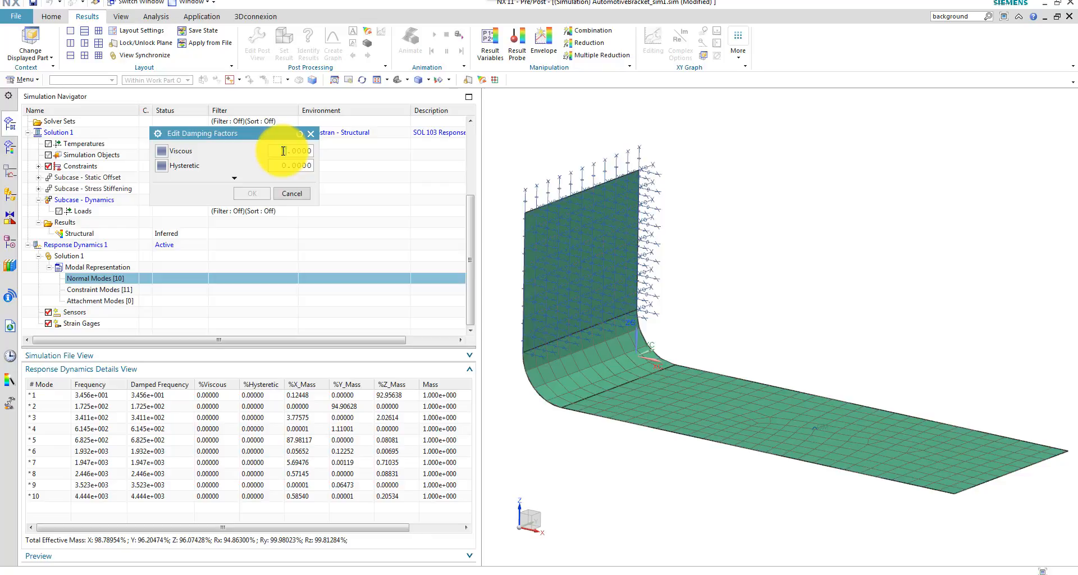
type("4")
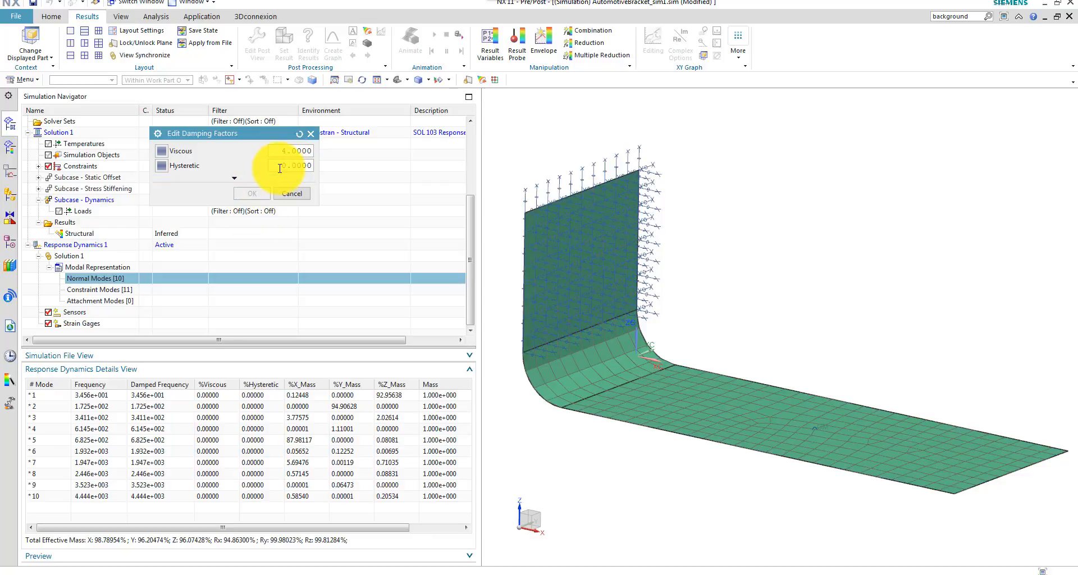
left_click(252, 194)
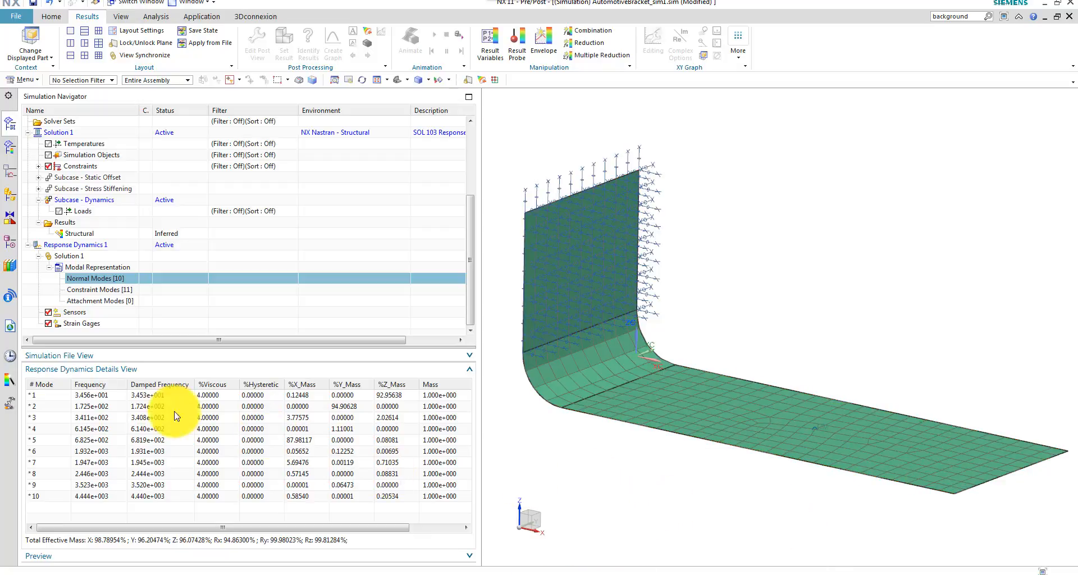
- Compare the modes' Z effective mass and deactivate normal modes 2 and 4 through 10, keeping modes 1 and 3 active
left_click(93, 396)
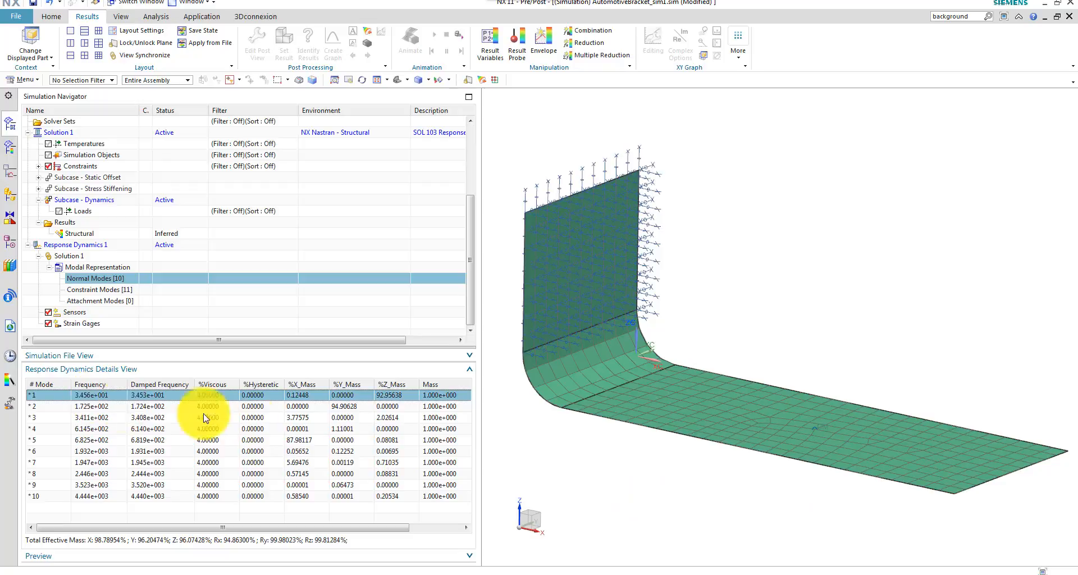
left_click(394, 409)
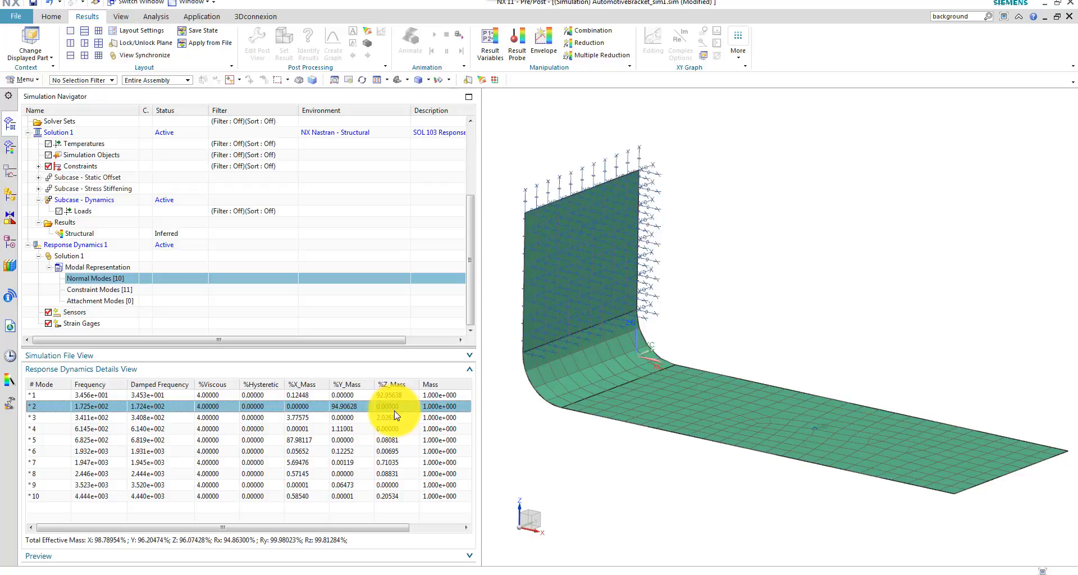
left_click(397, 421)
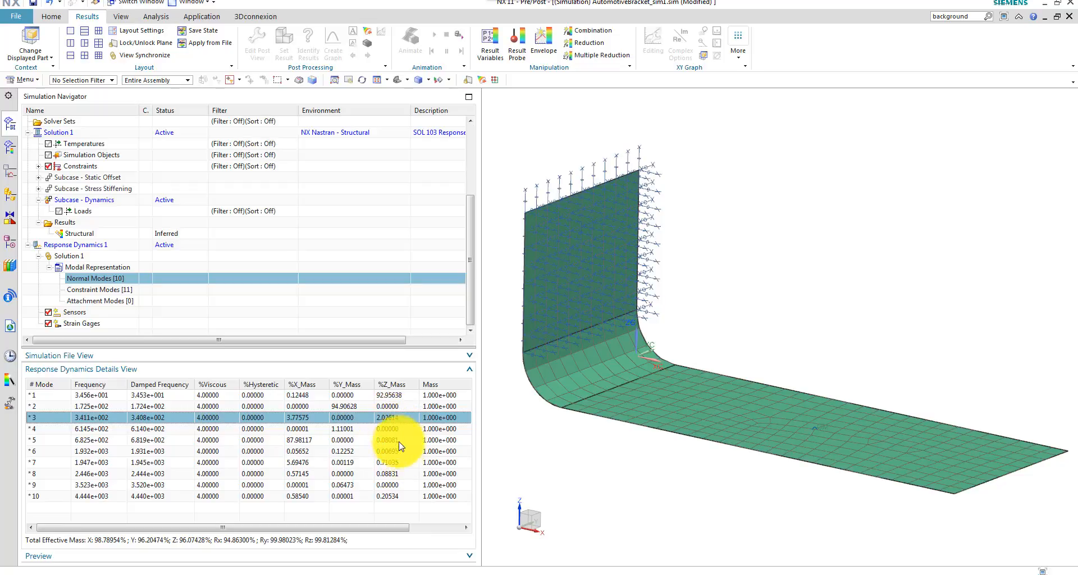
left_click(392, 464)
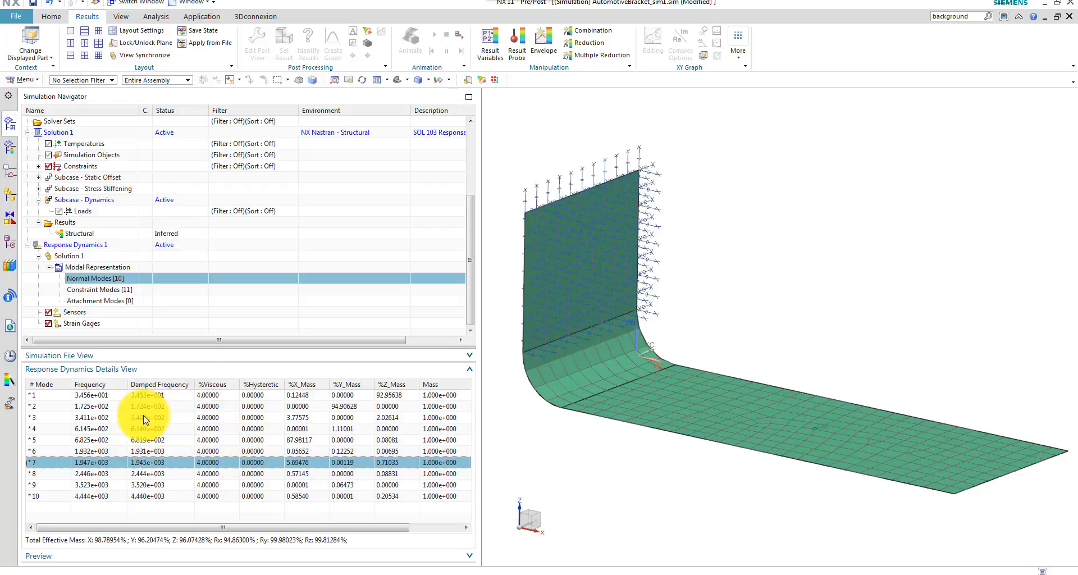
left_click(106, 408)
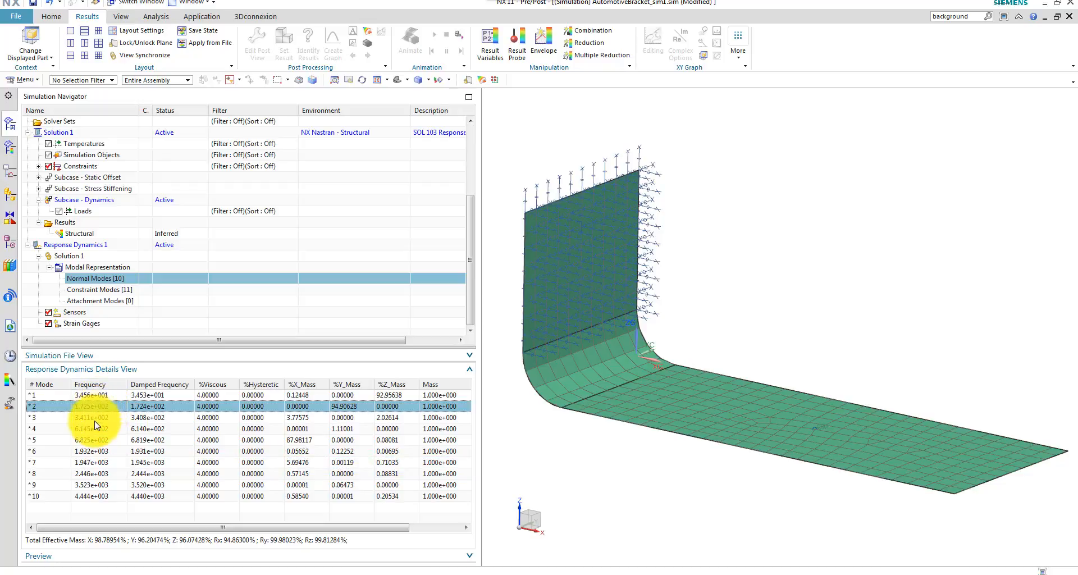
left_click(94, 438, "ctrl")
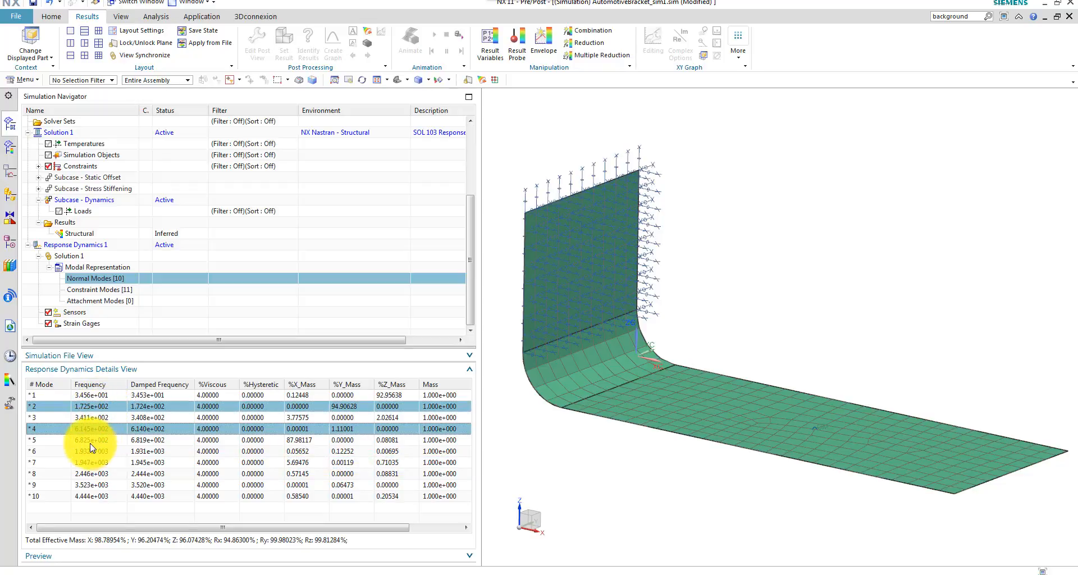
left_click(93, 429, "ctrl")
left_click(90, 451, "ctrl")
left_click(89, 462, "ctrl")
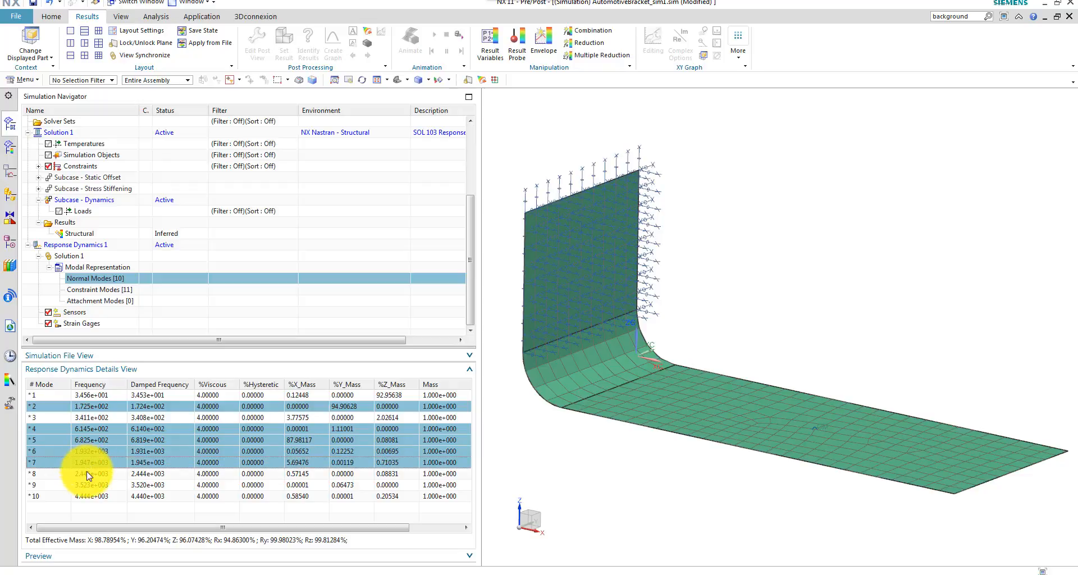
left_click(89, 473, "ctrl")
left_click(87, 485, "ctrl")
left_click(87, 496, "ctrl")
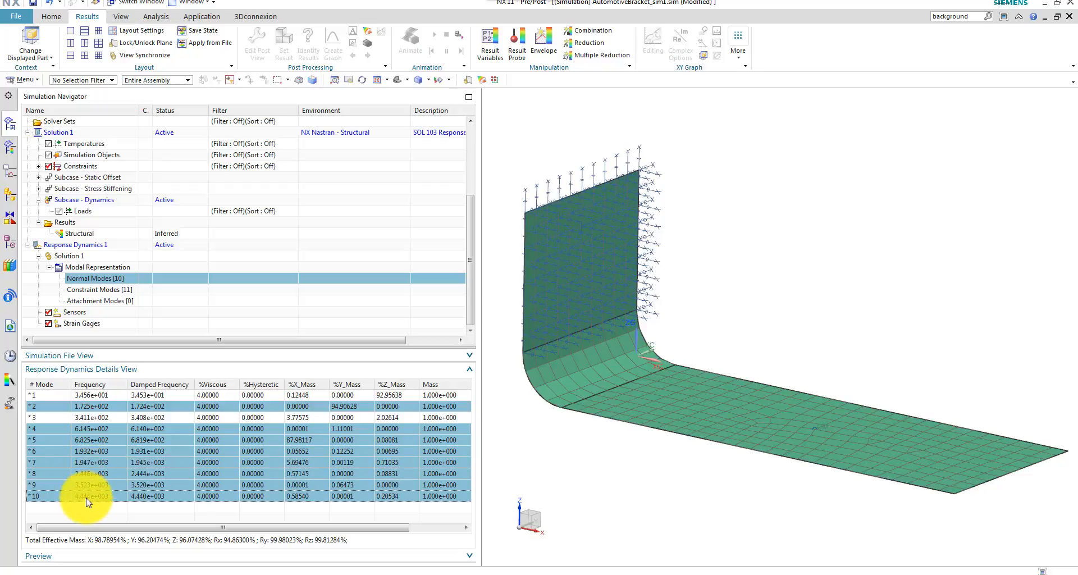
right_click(96, 432)
left_click(140, 454)
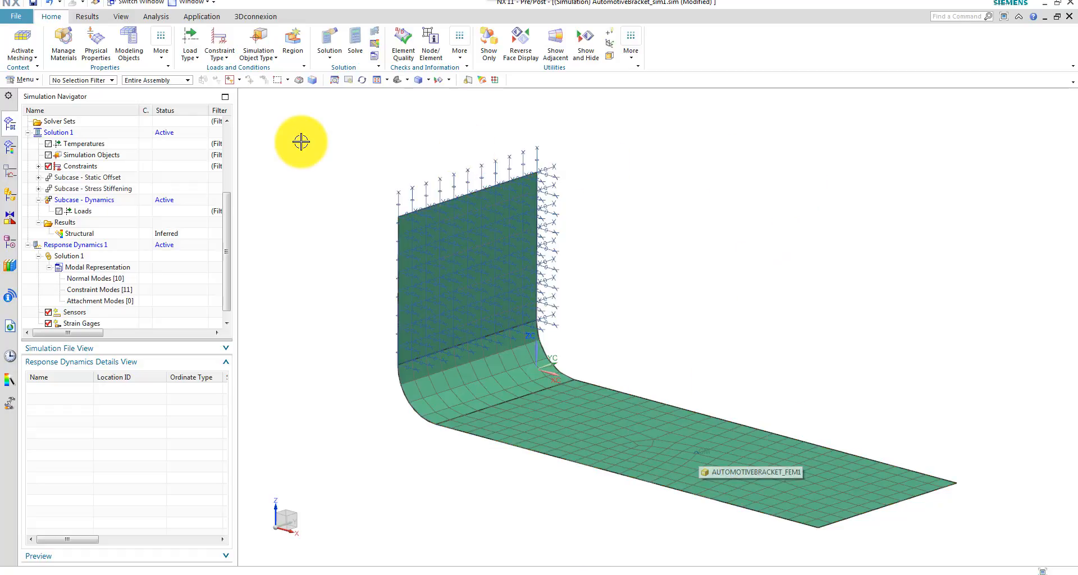
- Create a transient event named Event_Half Sine under Response Dynamics 1, with Mode Displacement recovery, 0.5 duration and zero initial conditions
right_click(89, 246)
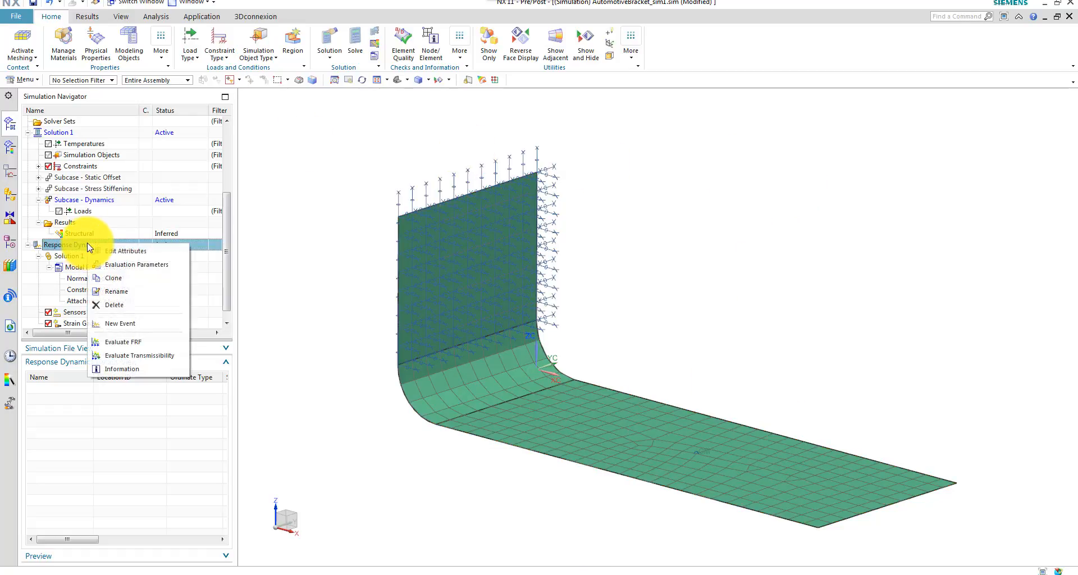
left_click(133, 326)
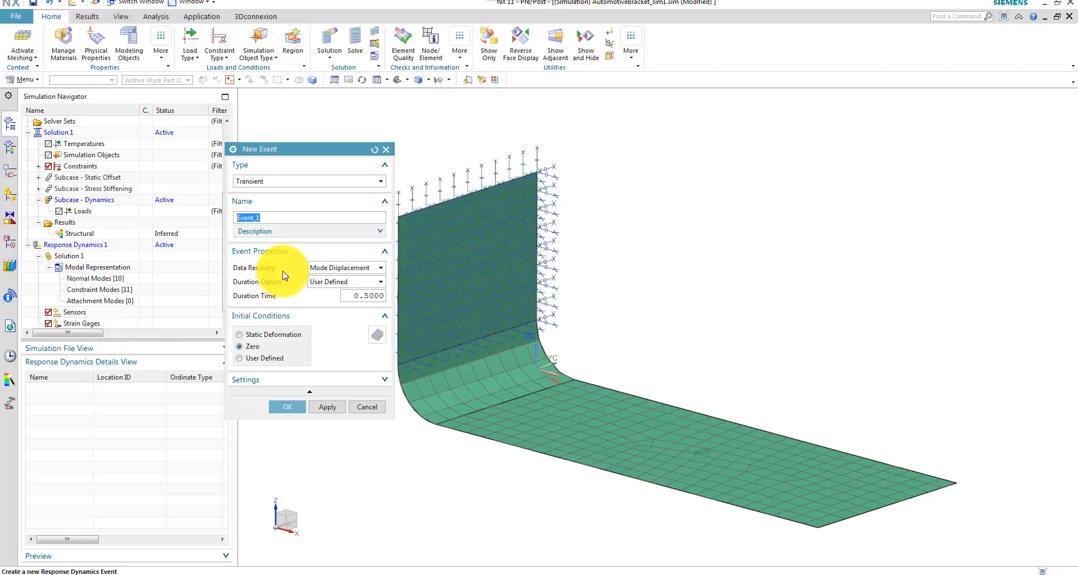
left_click_drag(313, 149, 405, 148)
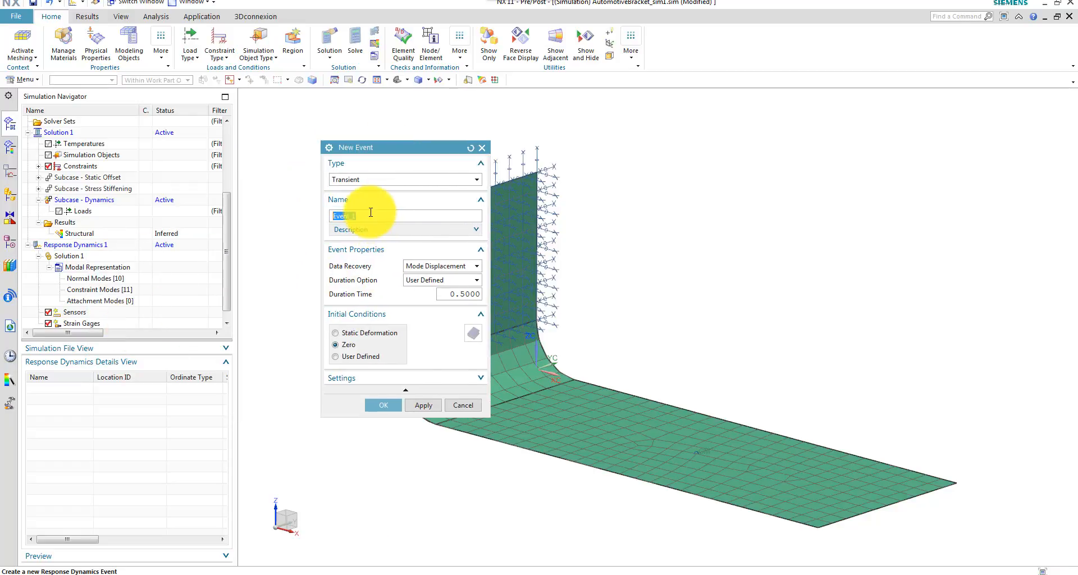
left_click(370, 214)
type("Half Sine")
key("Return")
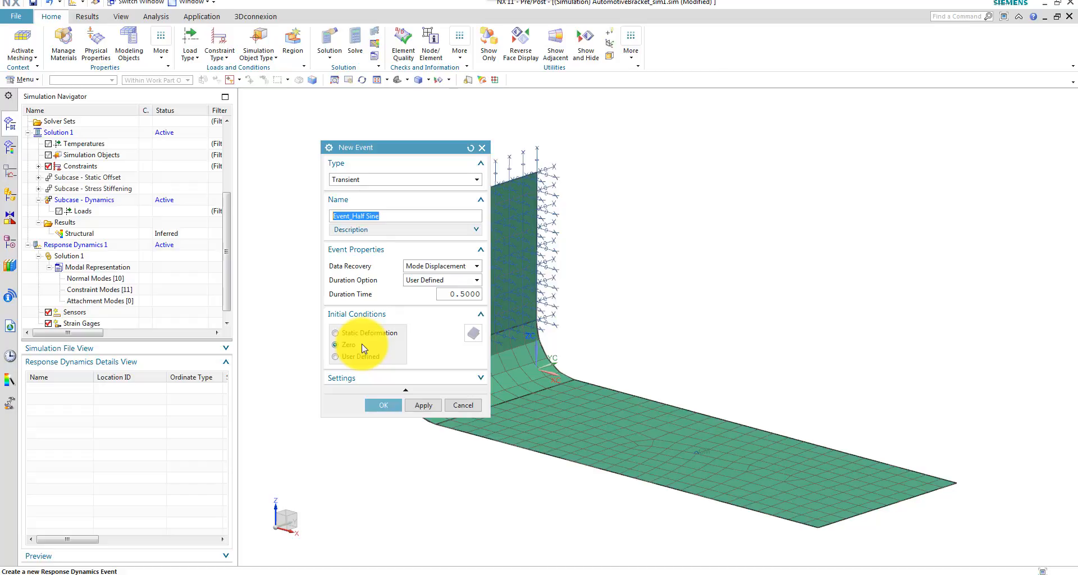
left_click(385, 405)
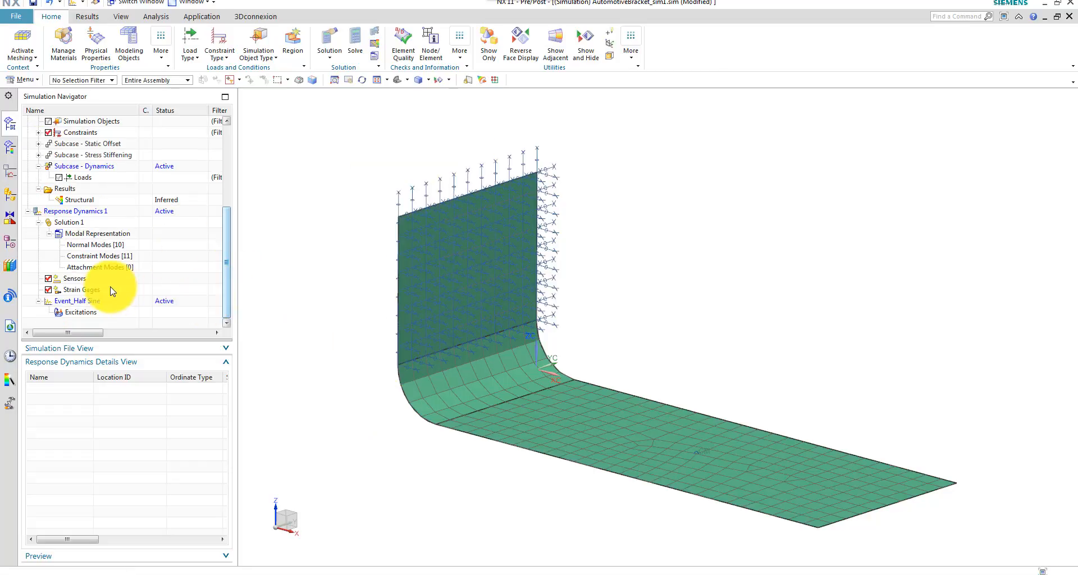
- Load the half-sine pulse AFU file from the NX SOL103 RS folder into the associated XY functions
left_click(91, 316)
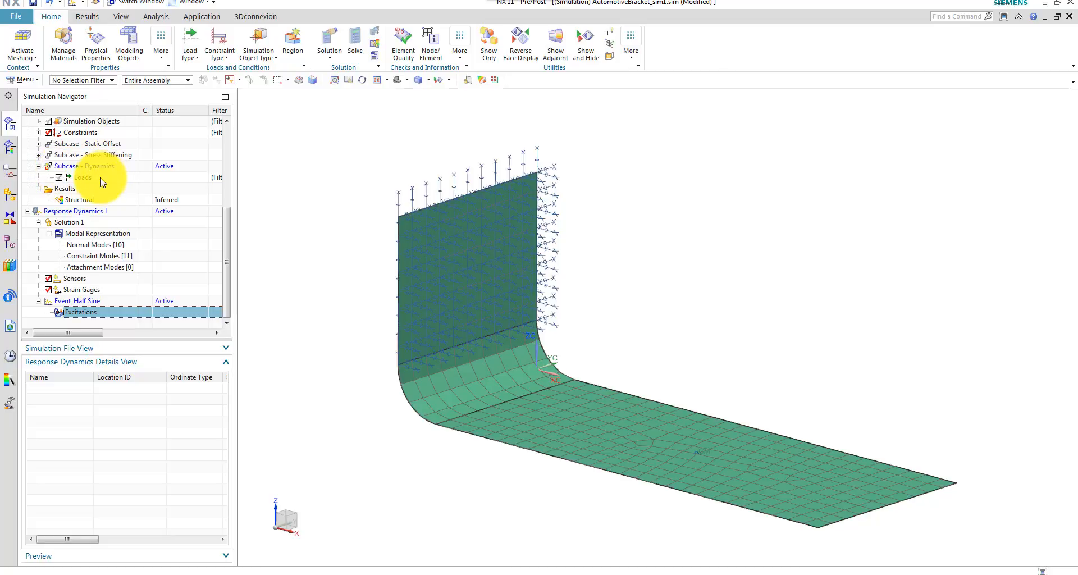
left_click(8, 174)
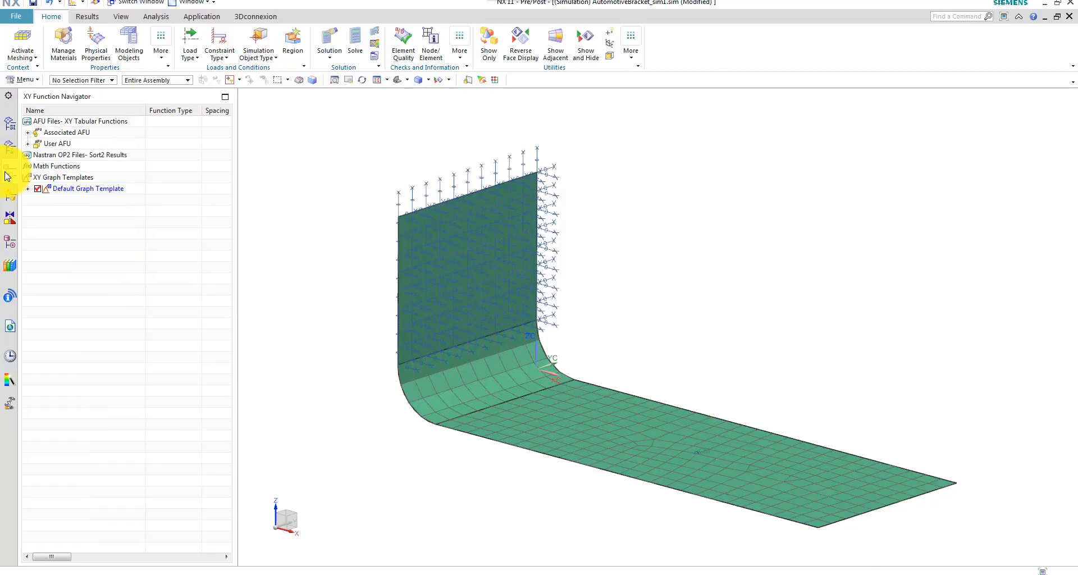
left_click(66, 133)
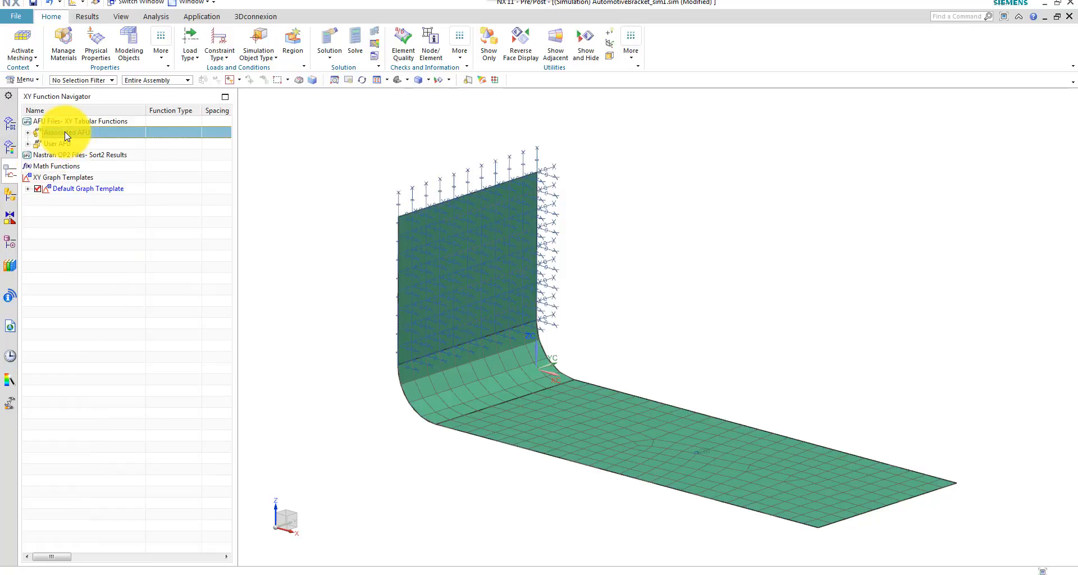
right_click(66, 135)
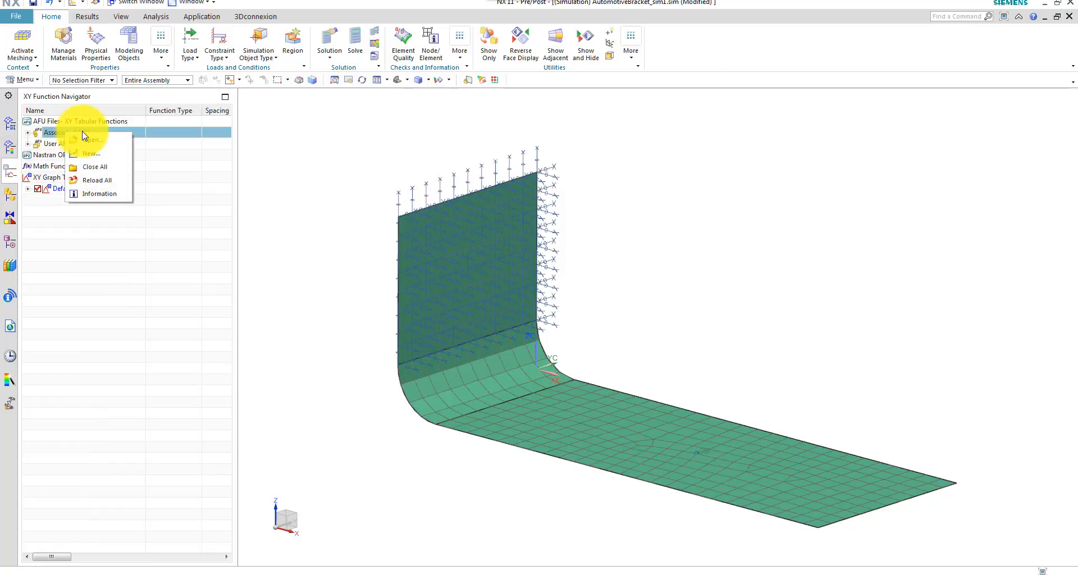
left_click(97, 142)
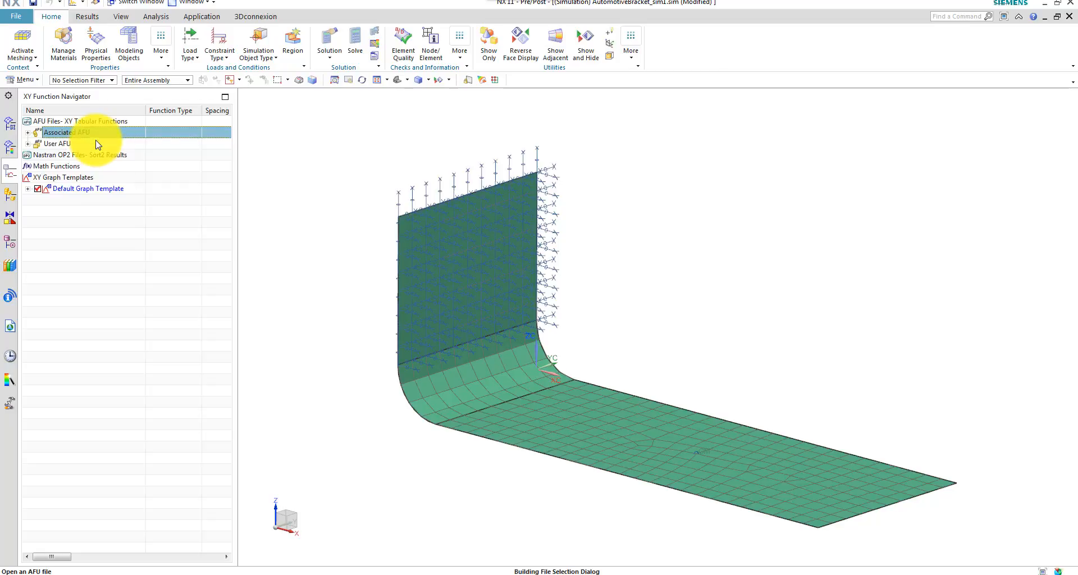
left_click(489, 224)
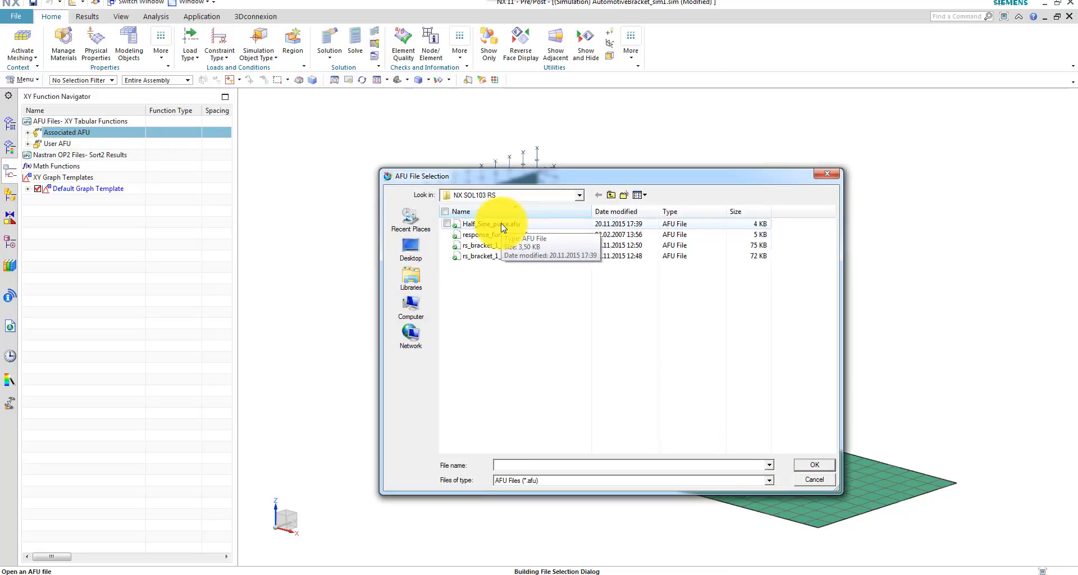
left_click(807, 467)
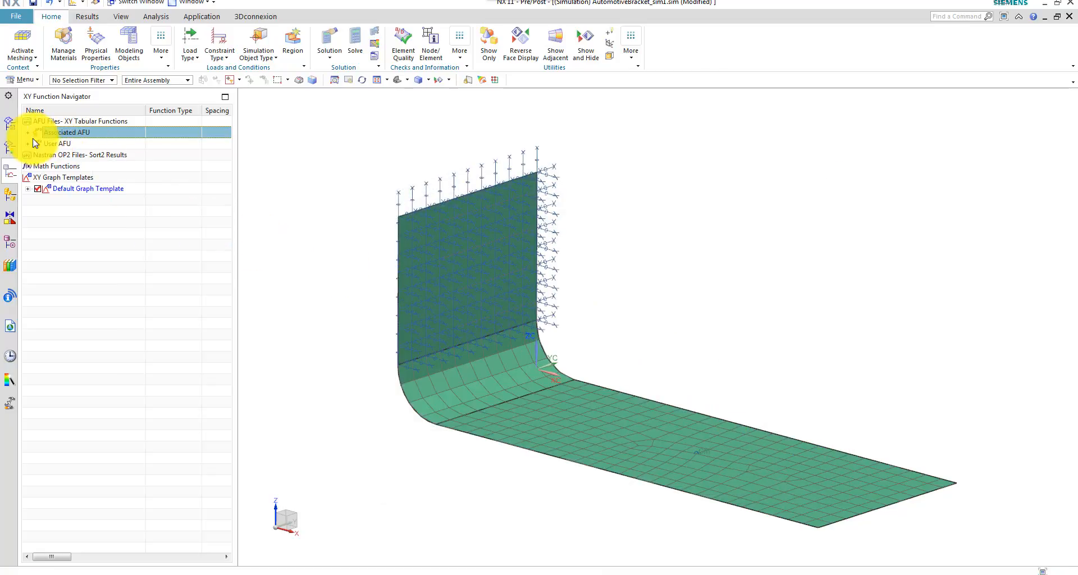
- Plot the half_sine_pulse_TR time function of the loaded Half_Sine_pulse file in a new graph window
left_click(27, 132)
left_click(38, 143)
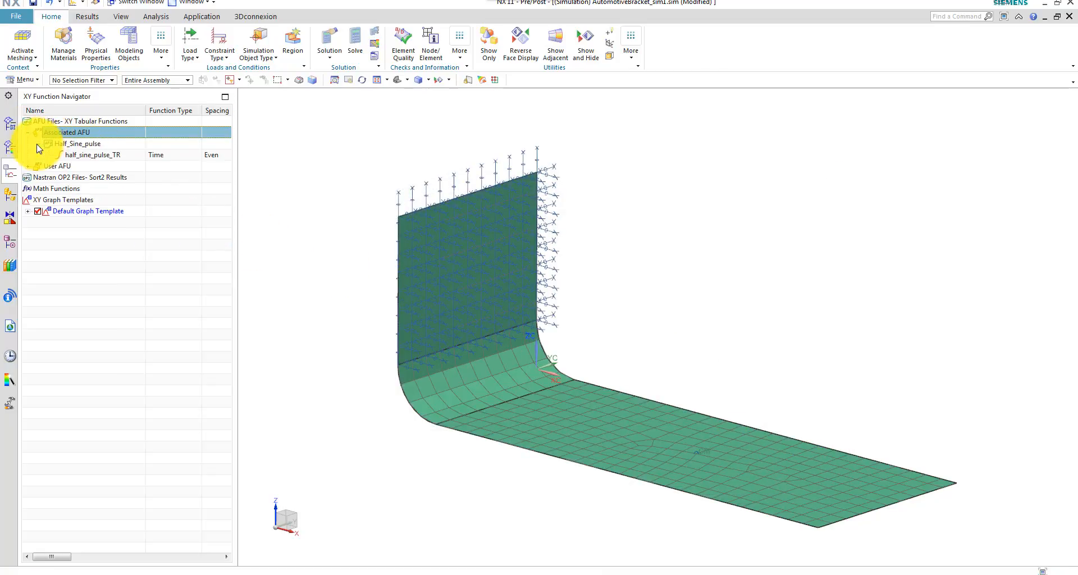
left_click(103, 160)
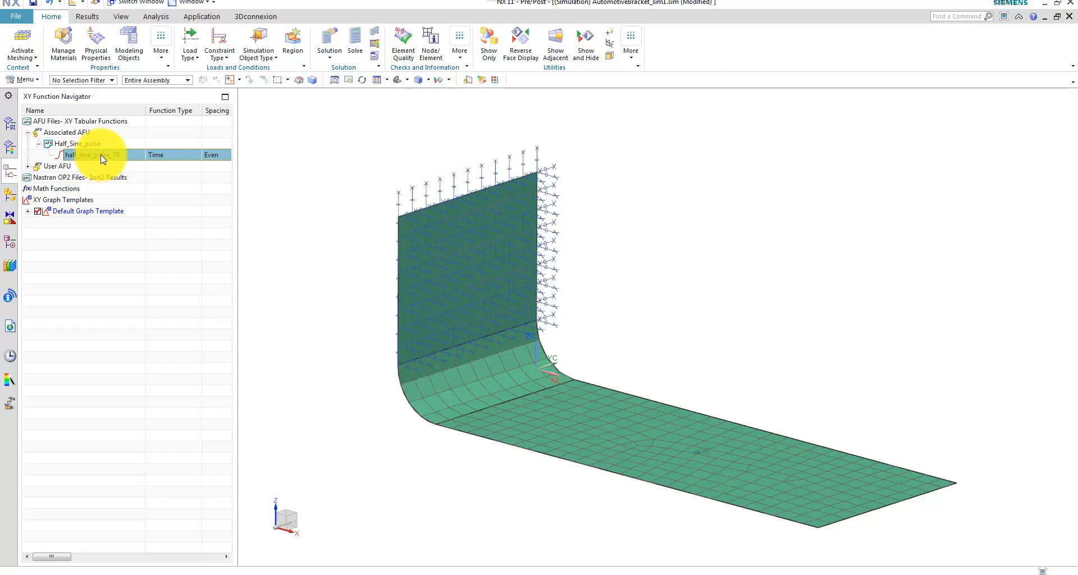
right_click(104, 160)
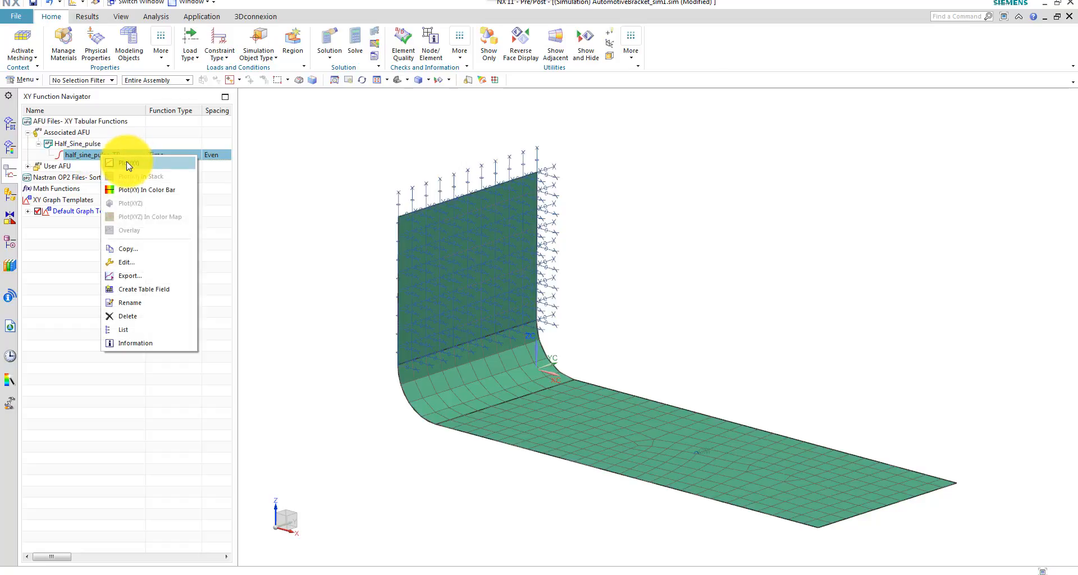
left_click(129, 163)
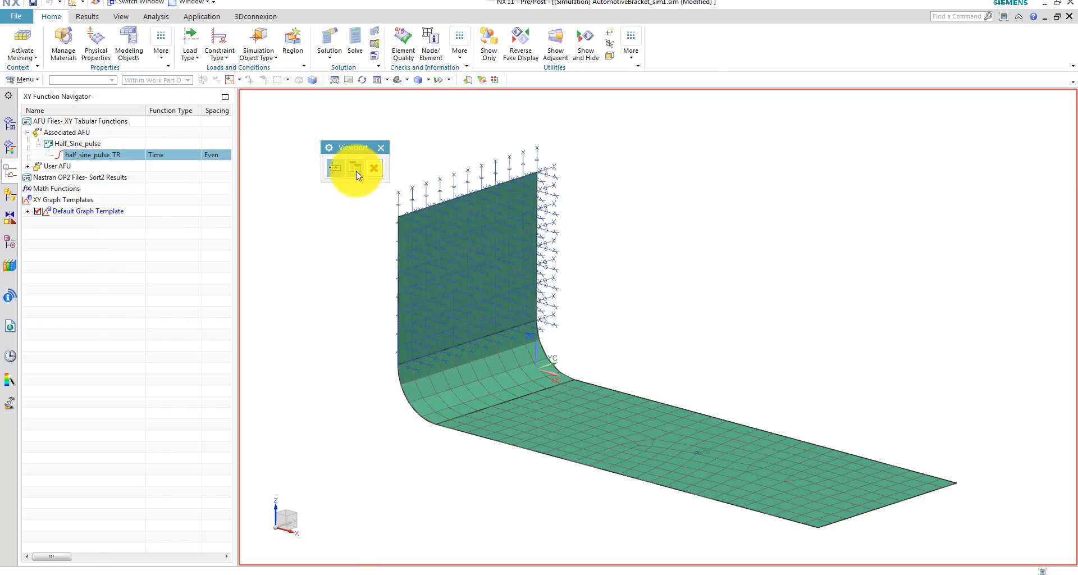
left_click(357, 169)
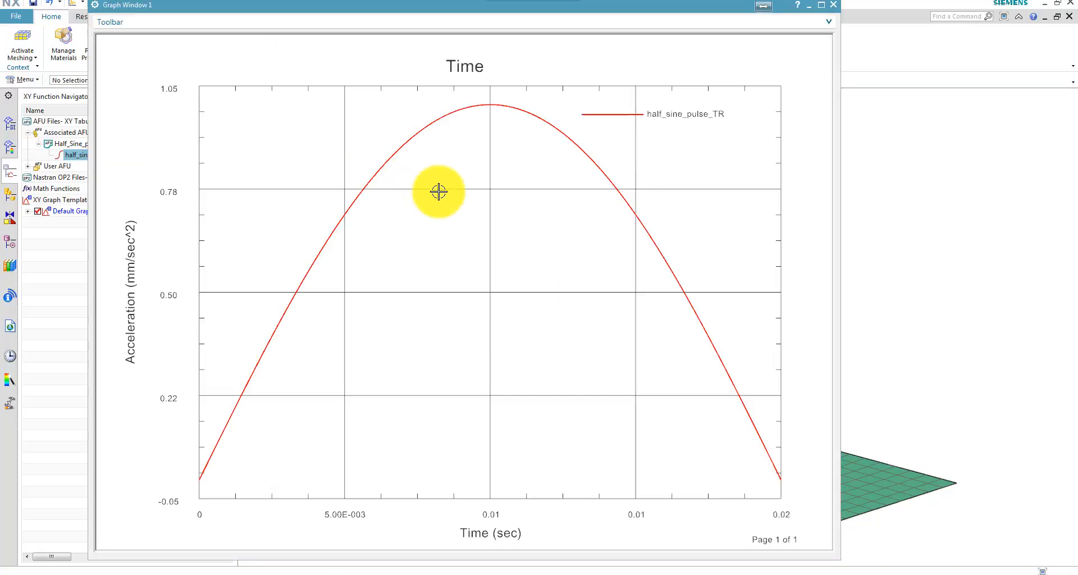
- Turn off Auto-Range for the plot's Y-axis acceleration, set its range from 0 to 1, and close the graph window
left_click(281, 24)
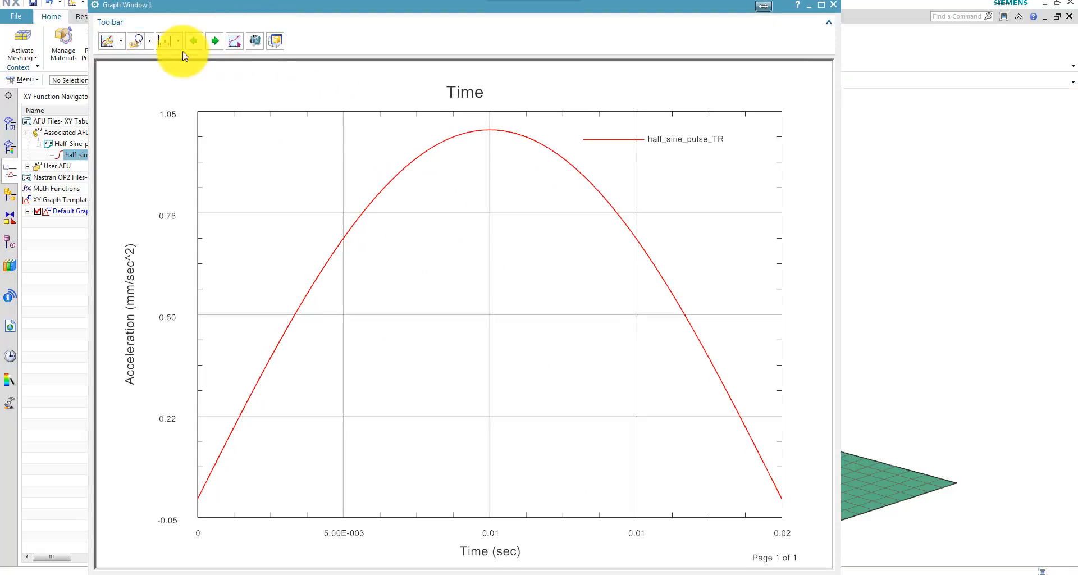
left_click(108, 41)
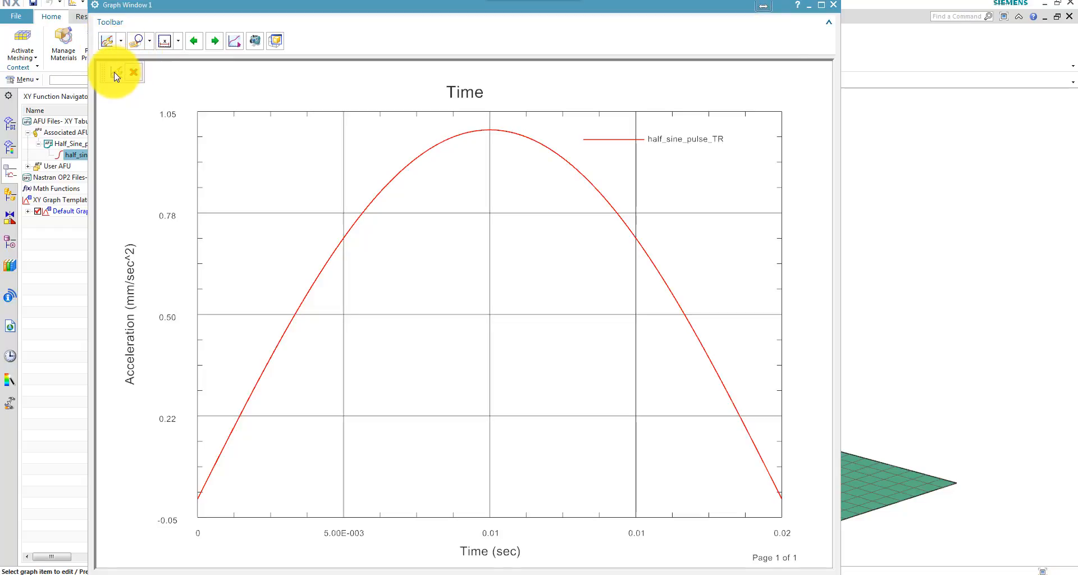
left_click(169, 419)
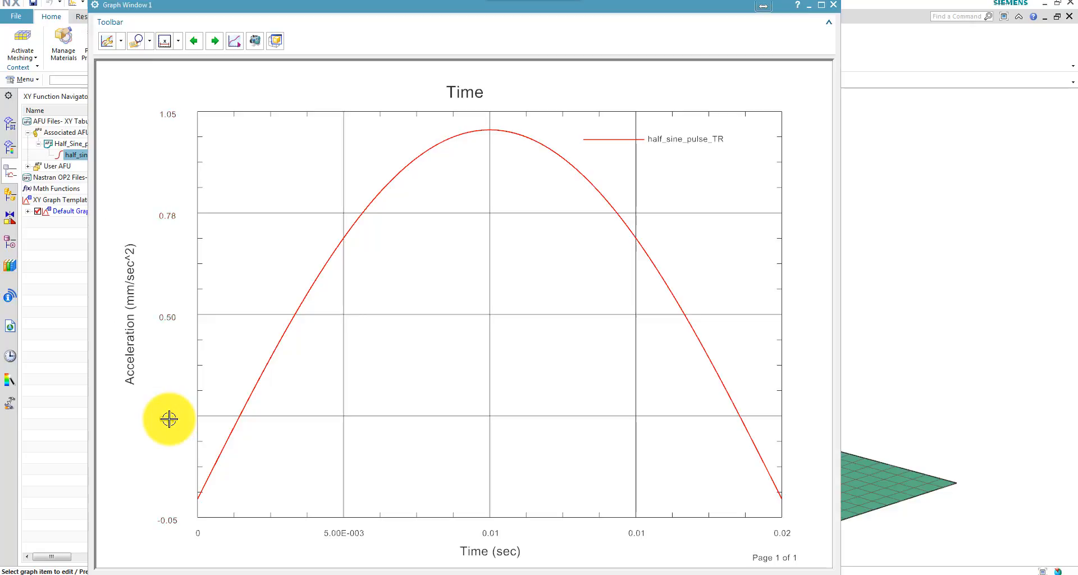
left_click(419, 168)
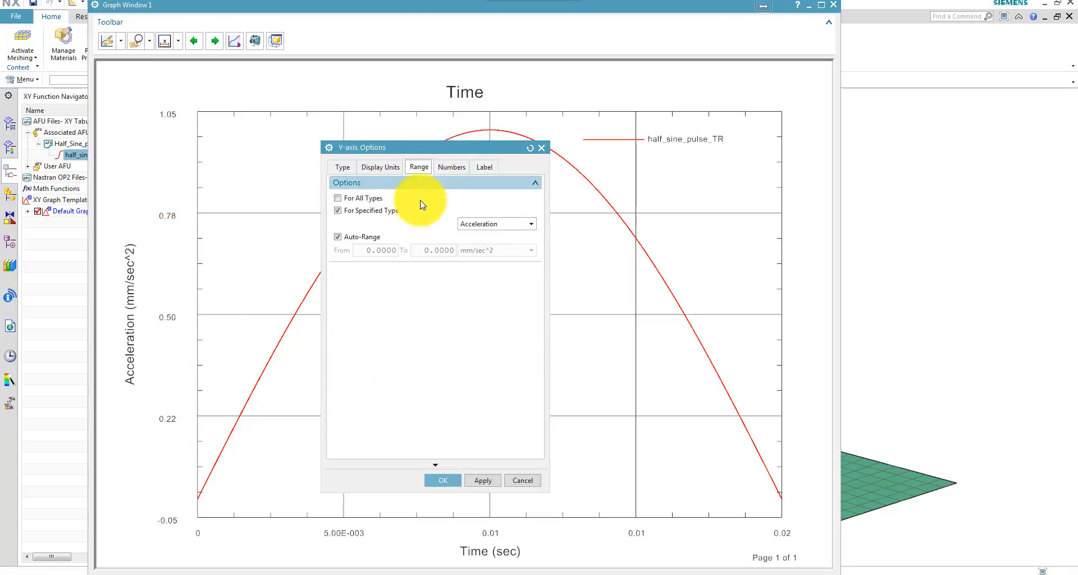
left_click(341, 237)
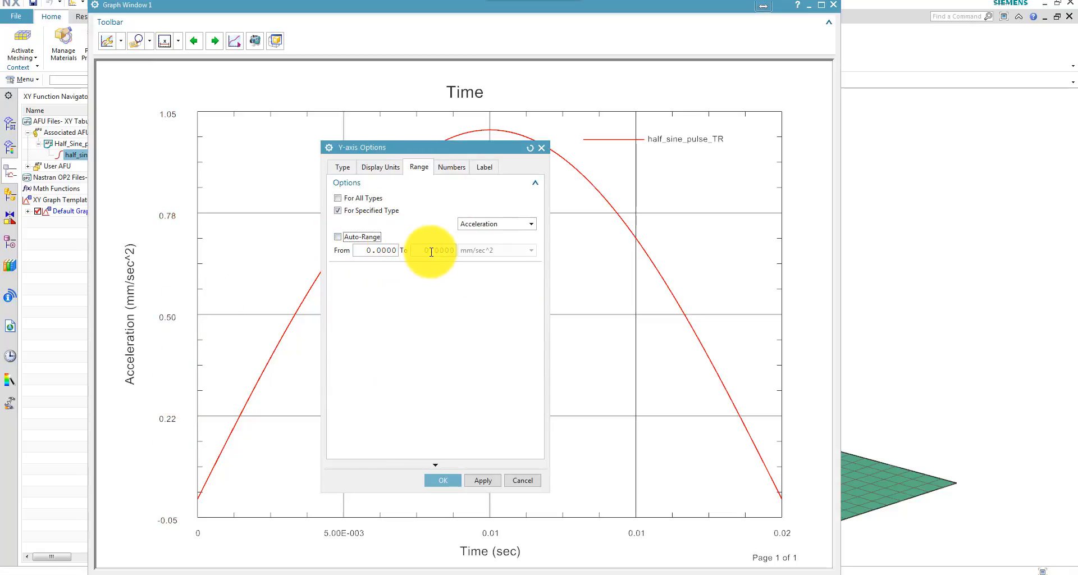
left_click_drag(426, 250, 415, 251)
type("1")
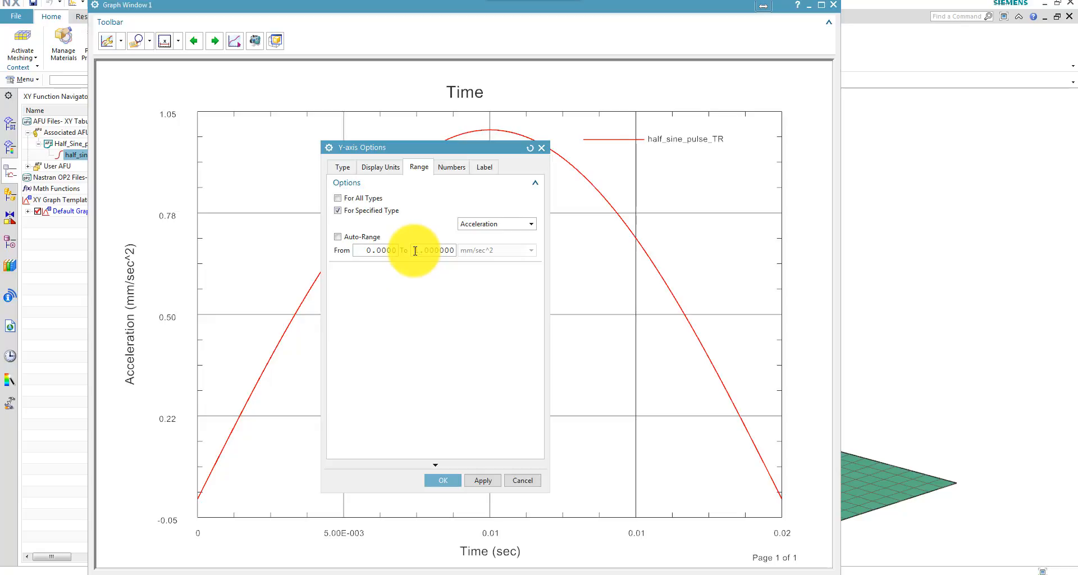
key("Return")
left_click(443, 480)
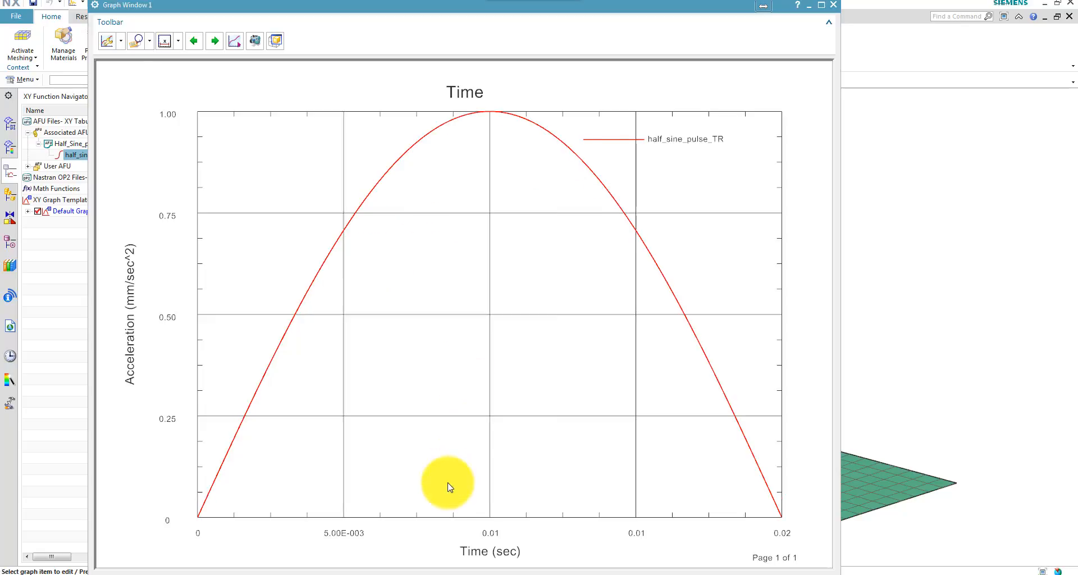
left_click(835, 10)
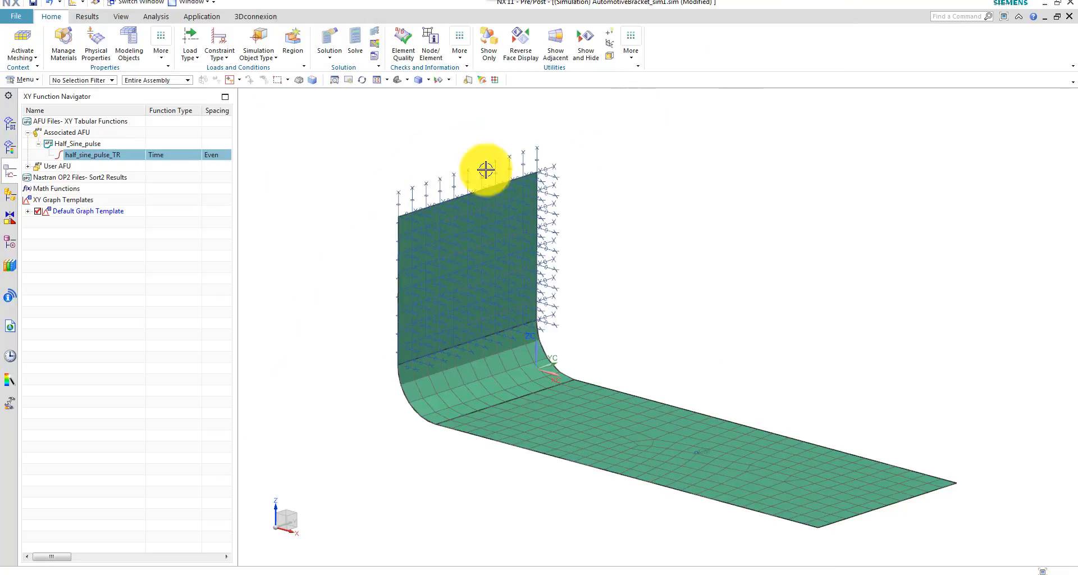
- Start a new translational nodal excitation under Event_Half Sine and name it Excitation_Half Sine
left_click(10, 122)
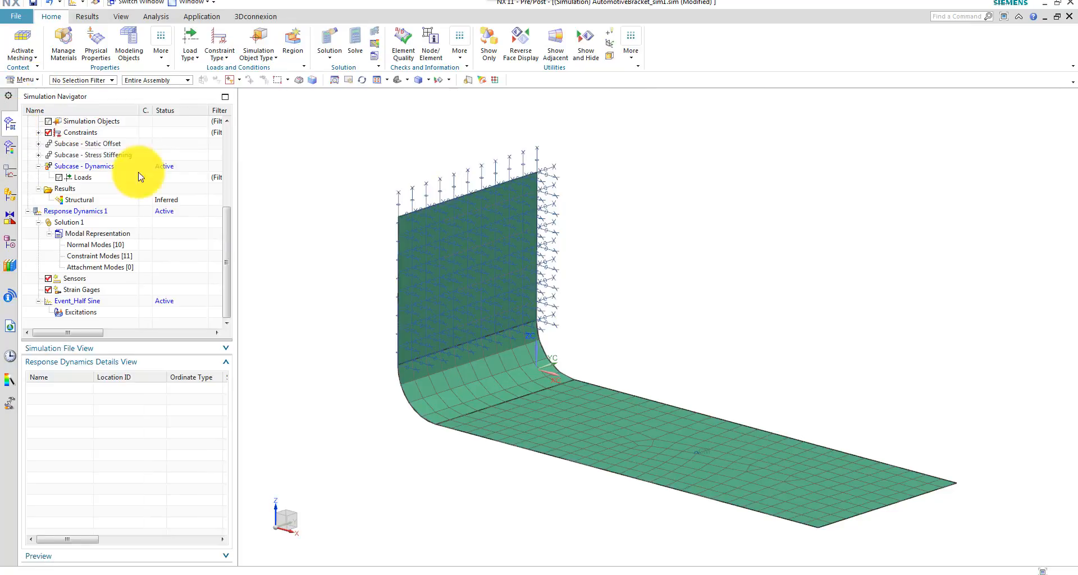
right_click(83, 315)
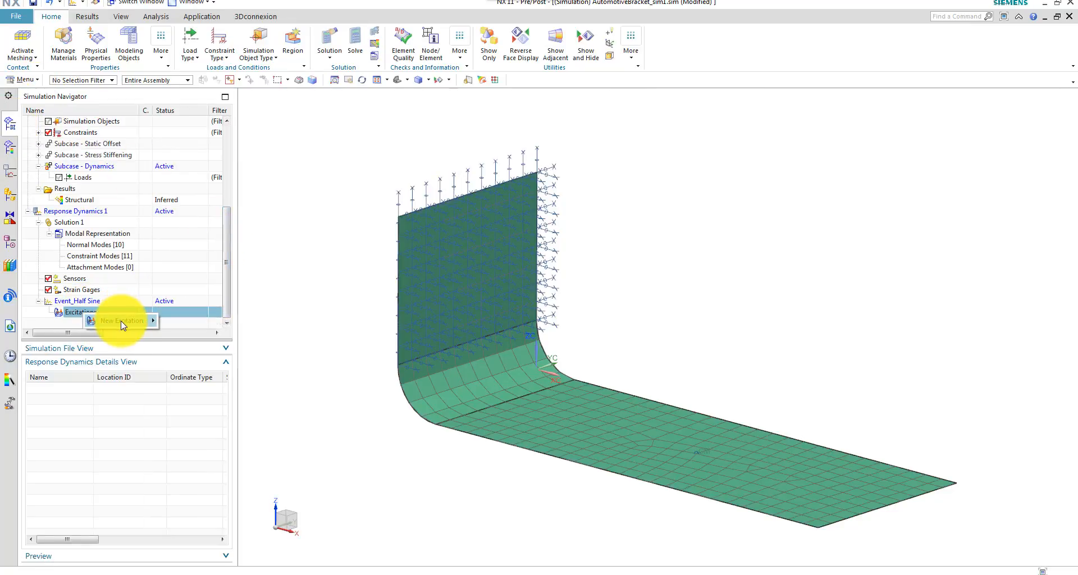
mouse_move(120, 321)
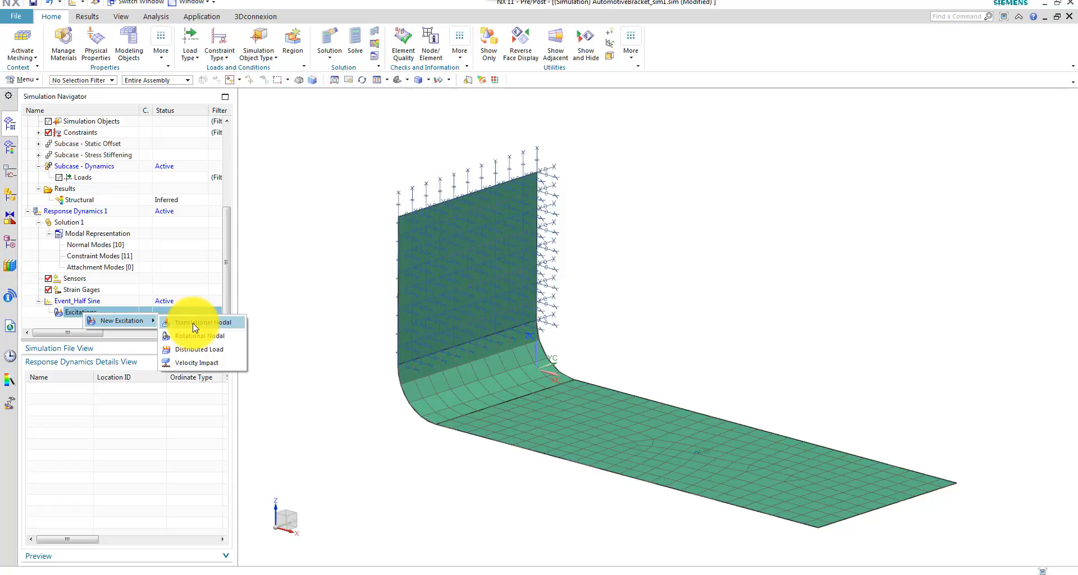
left_click(195, 324)
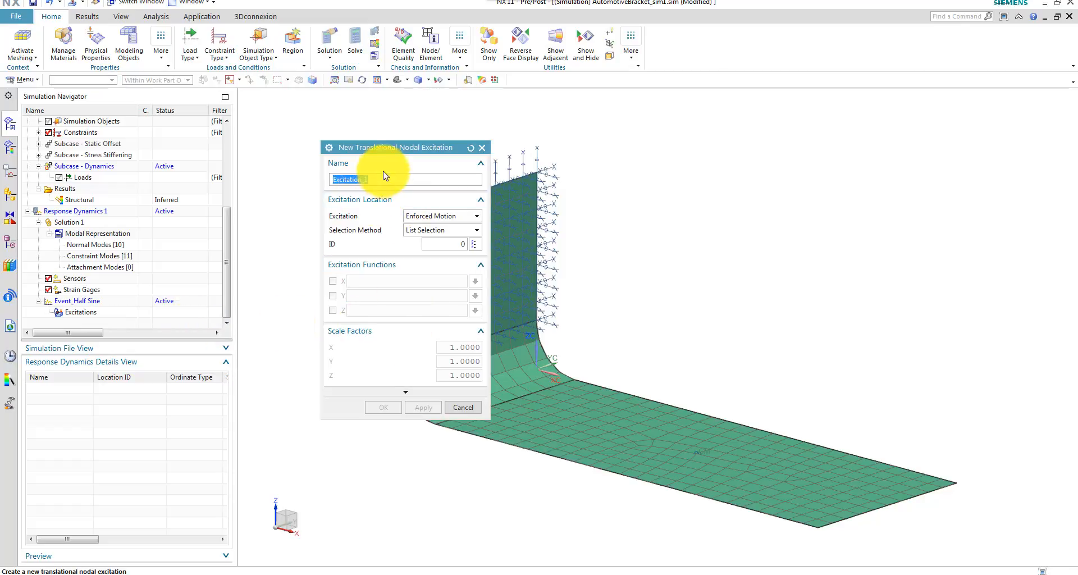
left_click(380, 177)
key("BackSpace")
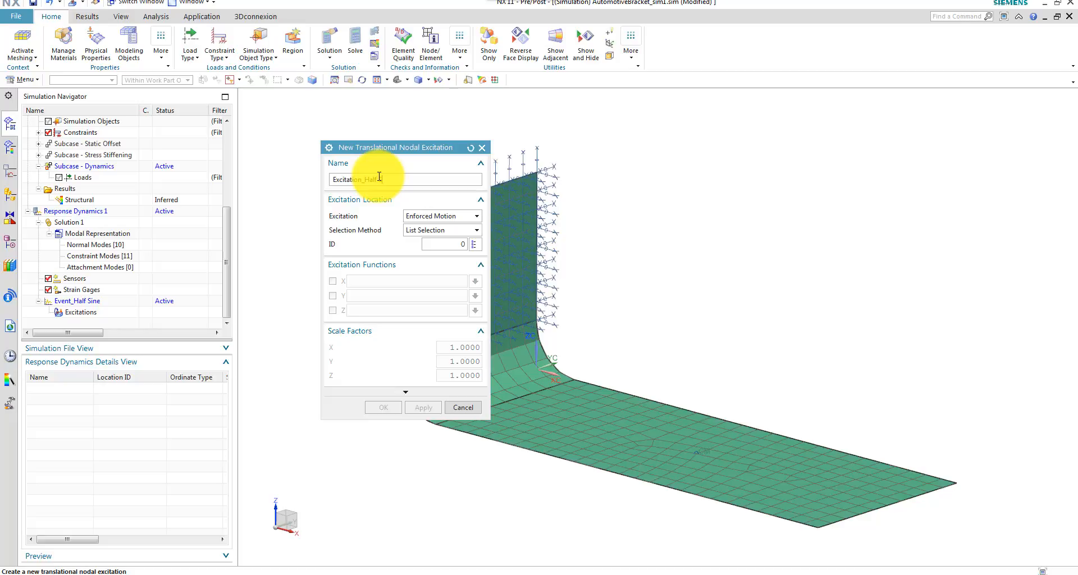
type("Half Sine")
key("Return")
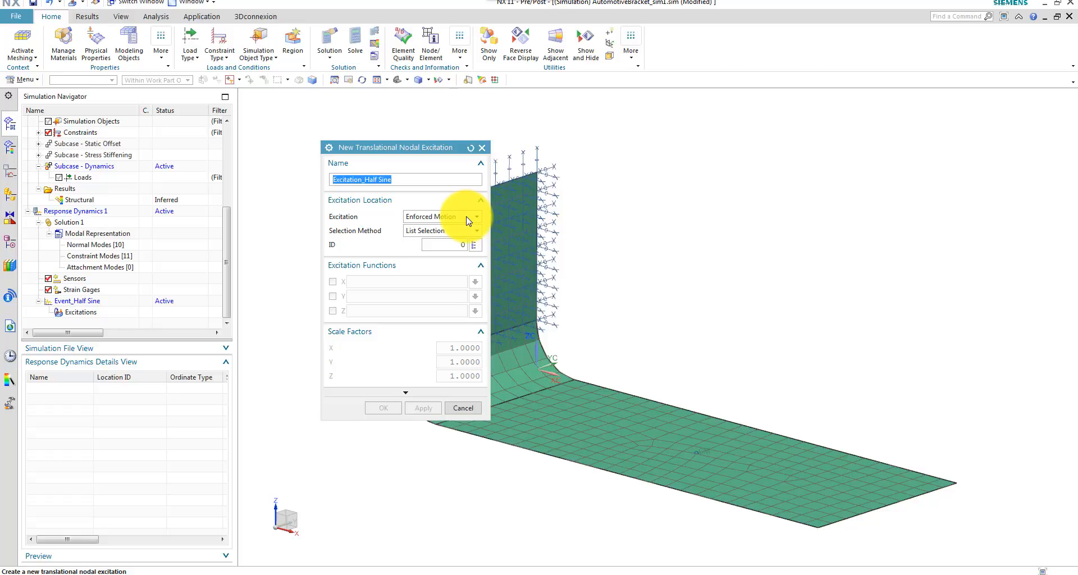
- Choose the Z direction of node 329 from the location list as the enforced motion excitation location
left_click(476, 246)
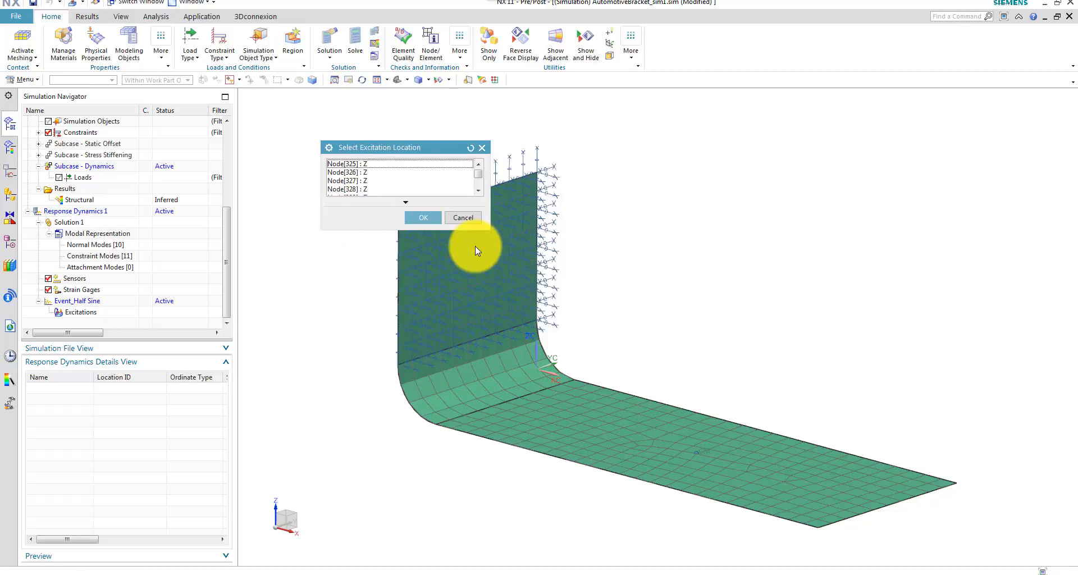
left_click(479, 191)
left_click_drag(409, 149, 341, 129)
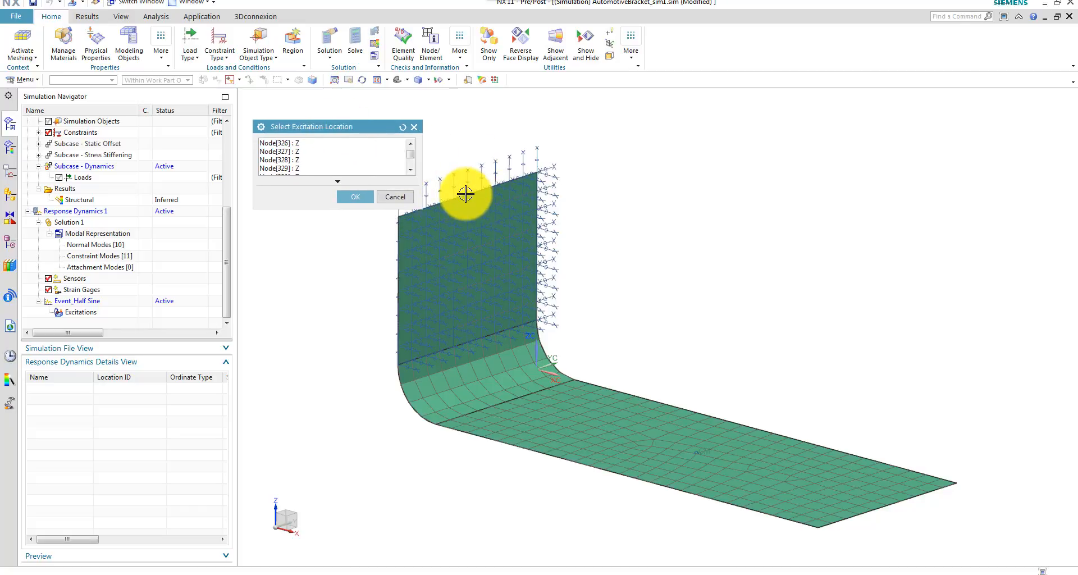
left_click(325, 169)
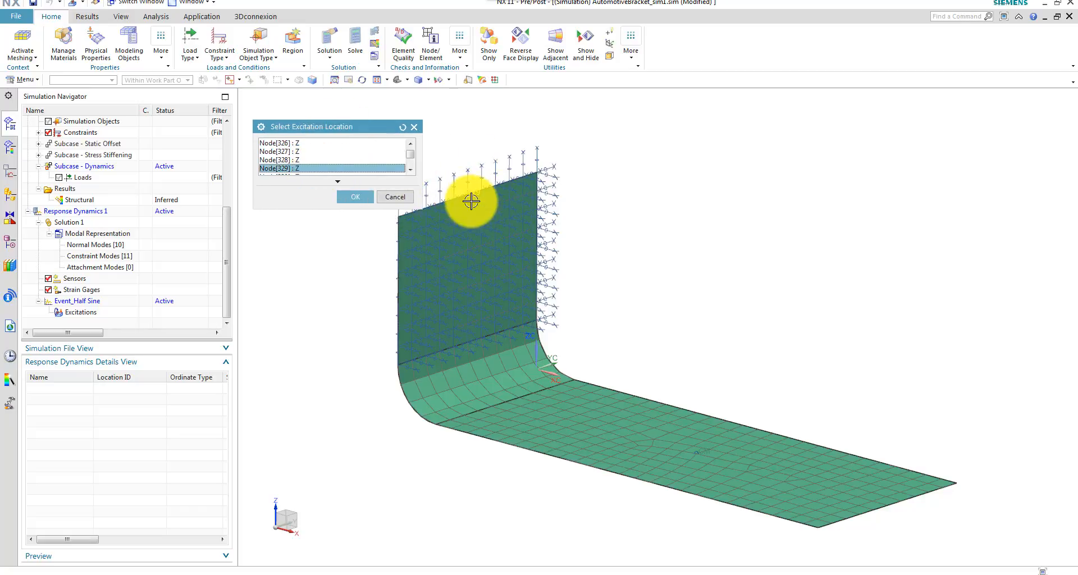
left_click(358, 197)
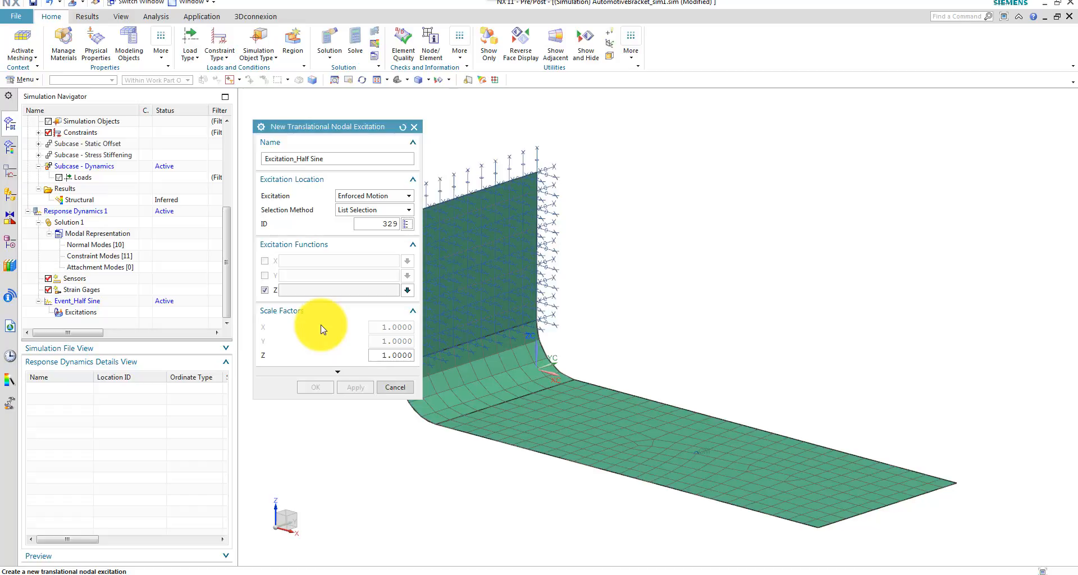
- Assign the half_sine_pulse_TR record from Half_Sine_pulse.afu as the Z excitation function
left_click(408, 289)
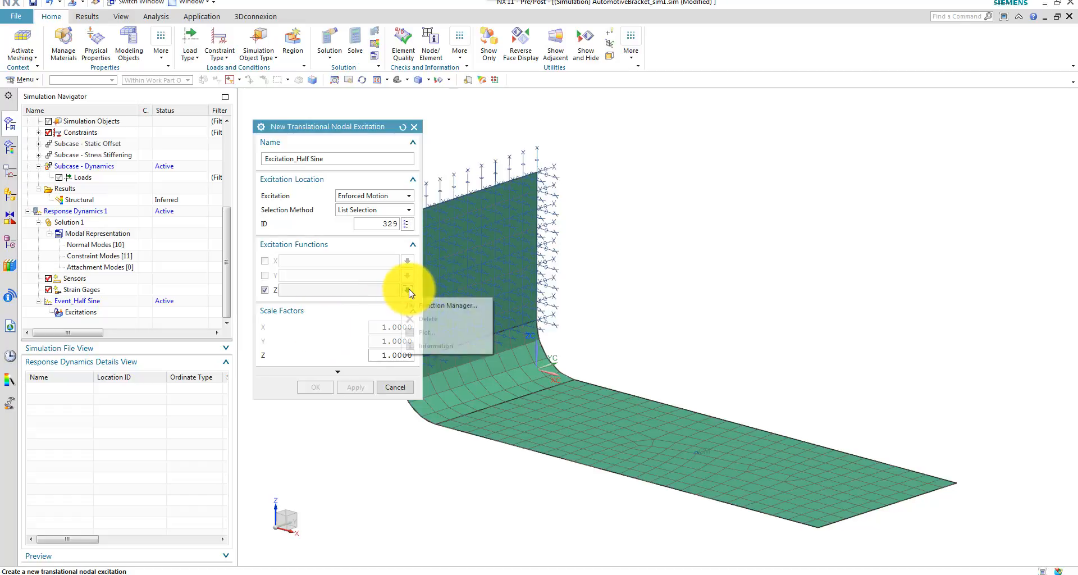
left_click(433, 304)
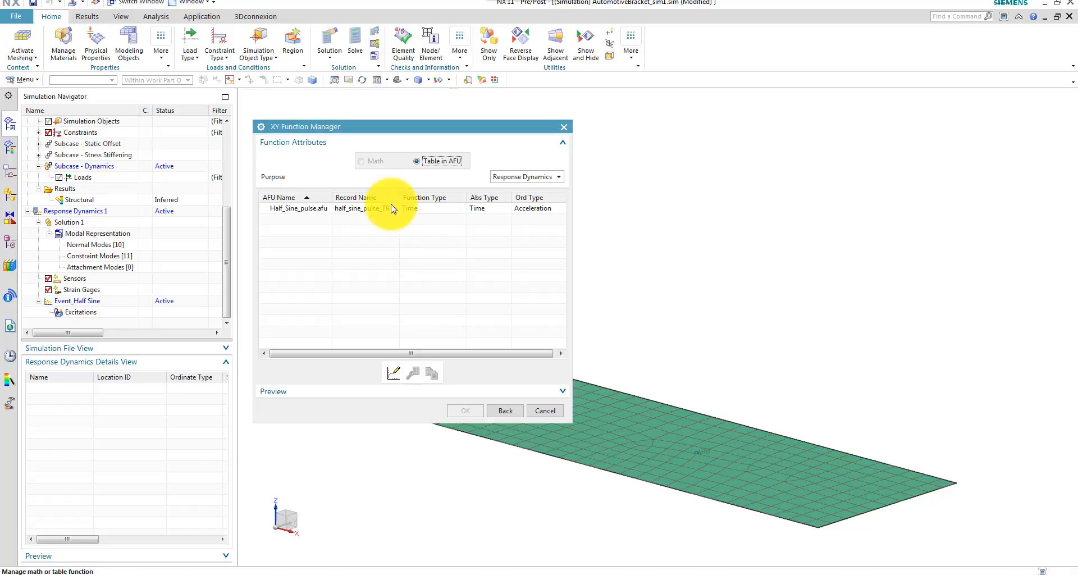
left_click(349, 209)
left_click(465, 410)
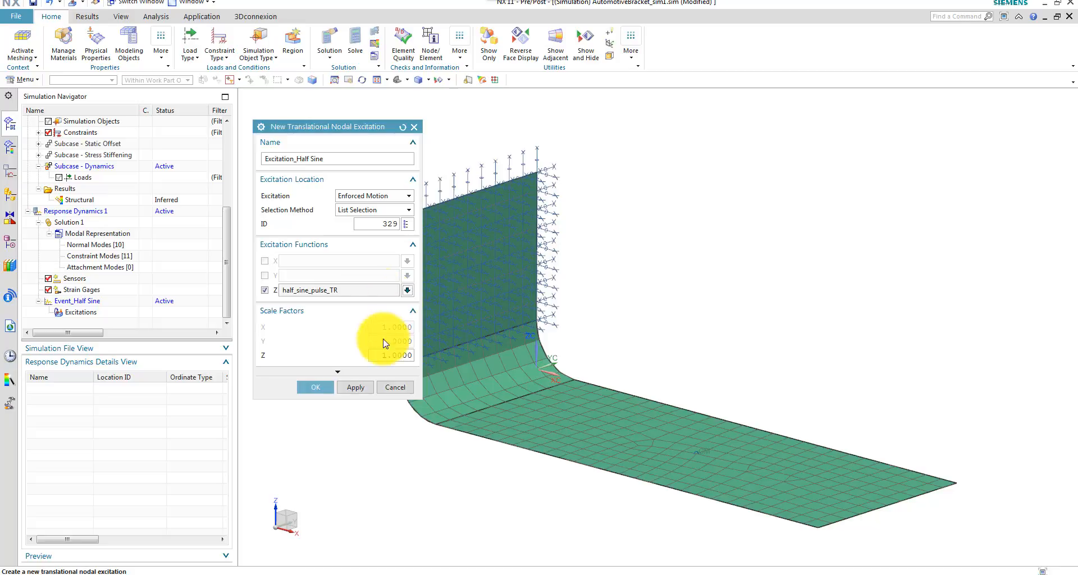
- Set the Z scale factor to 49000, create the excitation, and close its dialog
left_click_drag(388, 356, 383, 356)
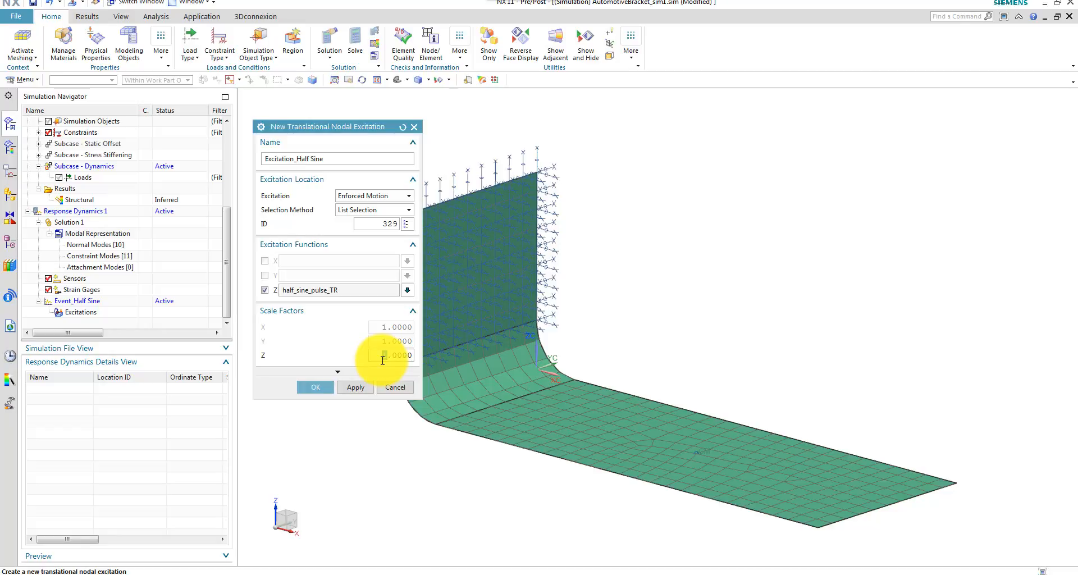
type("49000")
left_click(352, 389)
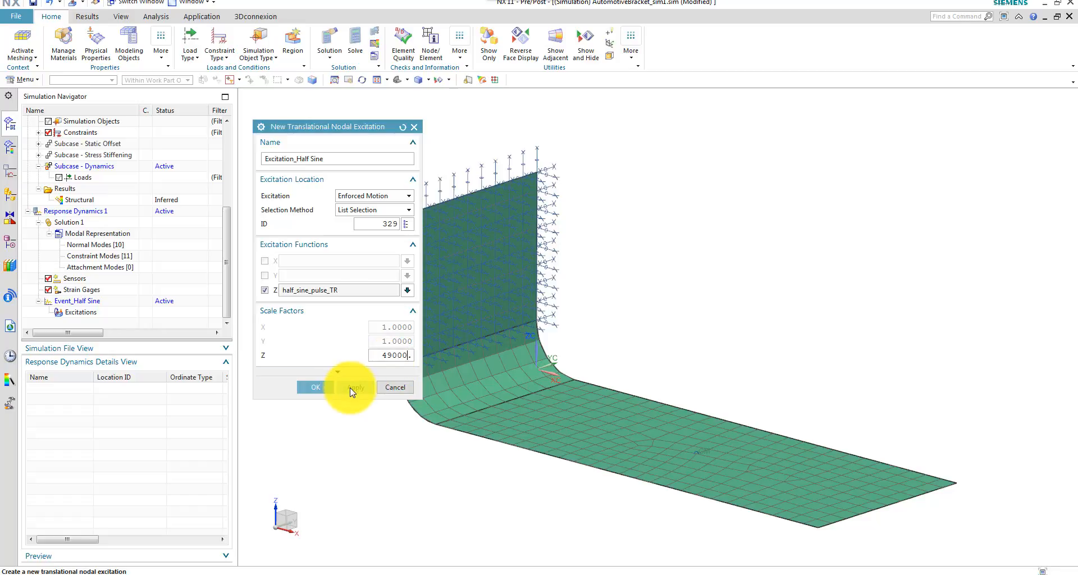
left_click(405, 387)
- Start a nodal function response evaluation for Event_Half Sine with Acceleration as the result, picking a response node on the bracket's horizontal plate
left_click_drag(226, 248, 226, 289)
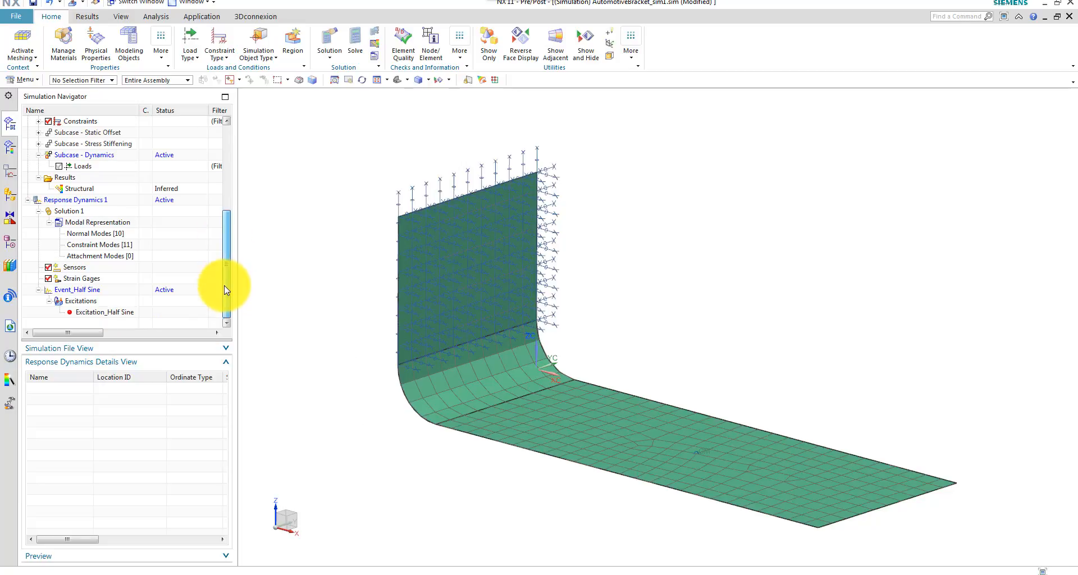
left_click(93, 293)
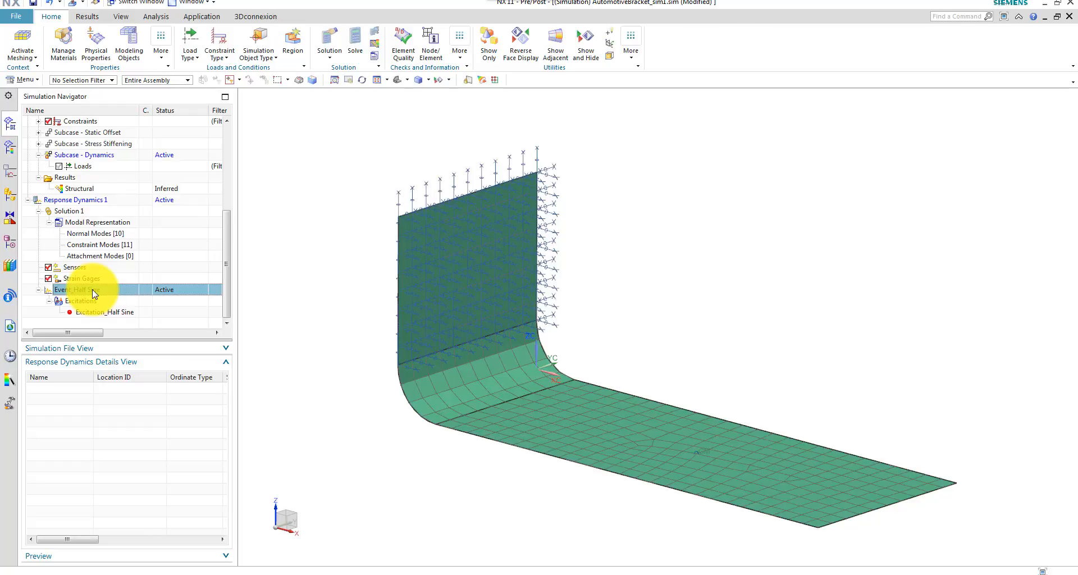
right_click(94, 294)
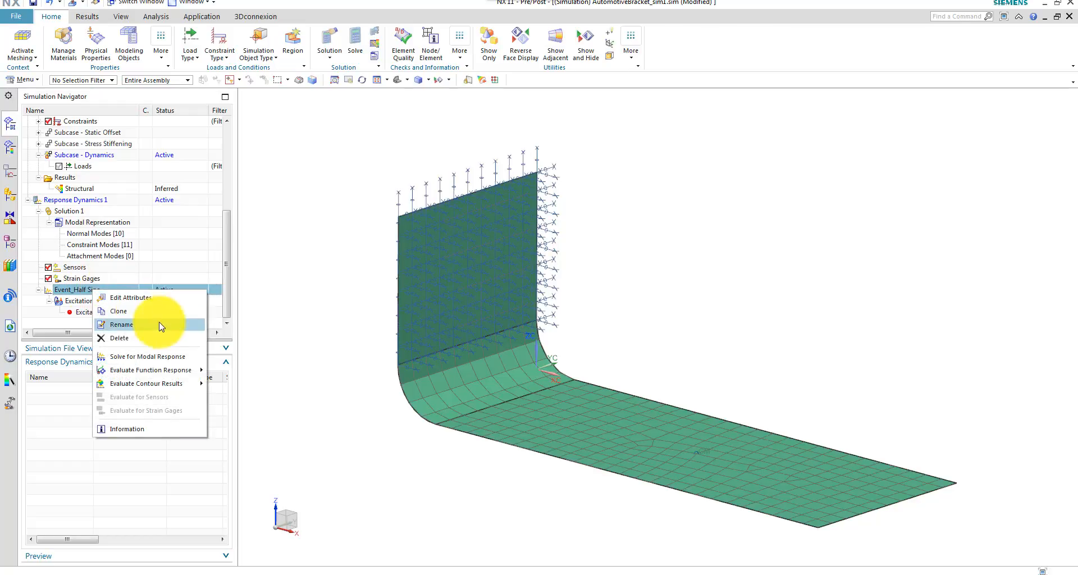
mouse_move(162, 374)
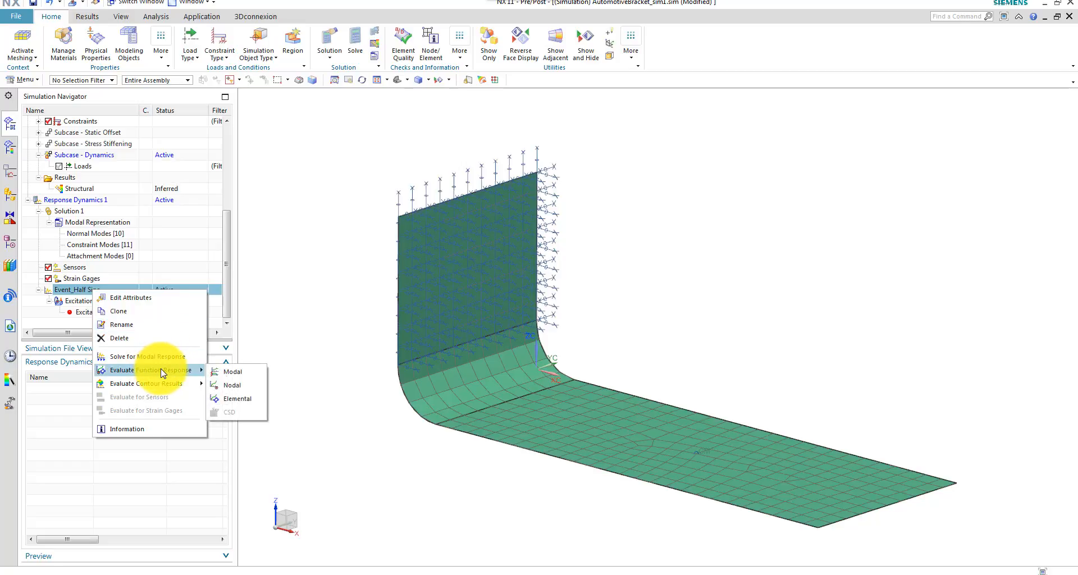
left_click(239, 387)
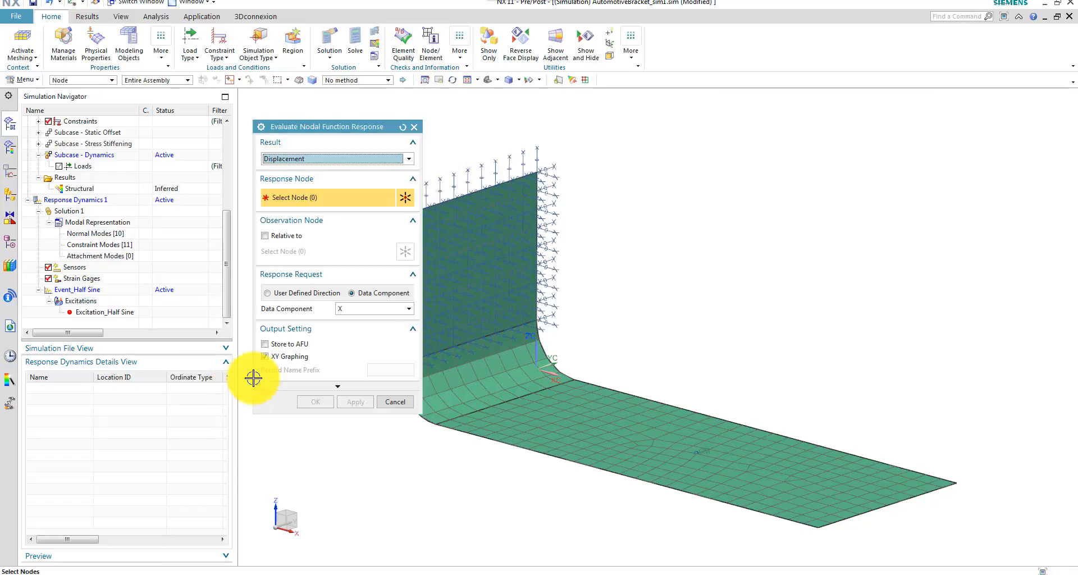
left_click(408, 161)
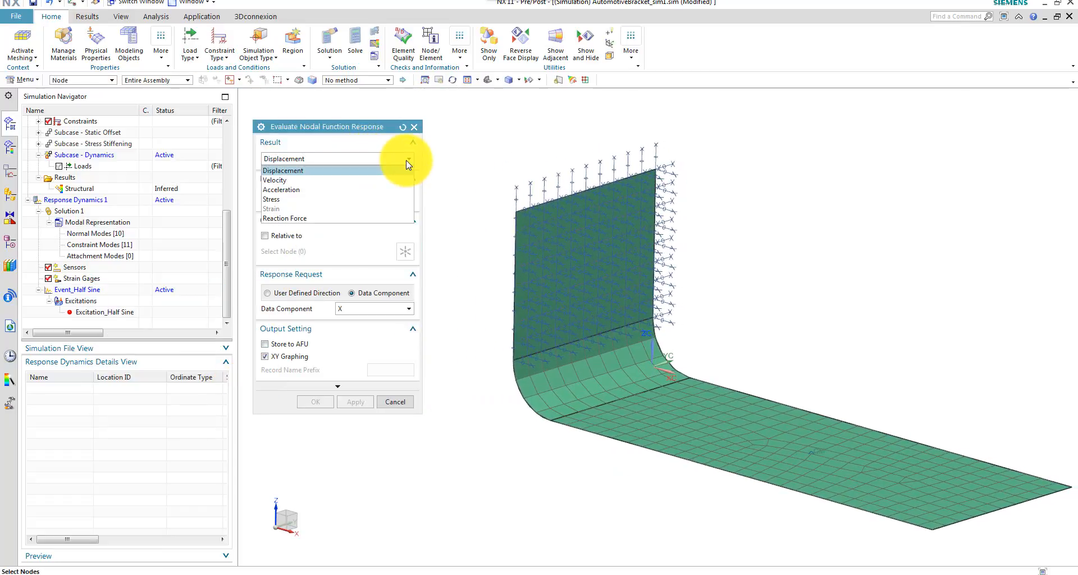
left_click(336, 190)
left_click_drag(325, 123, 264, 126)
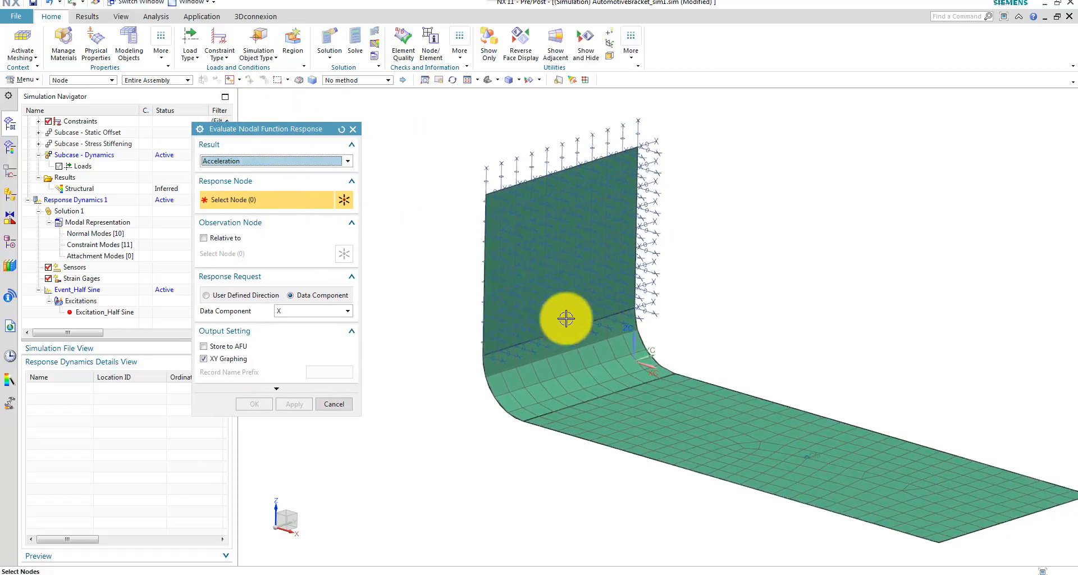
left_click(739, 436)
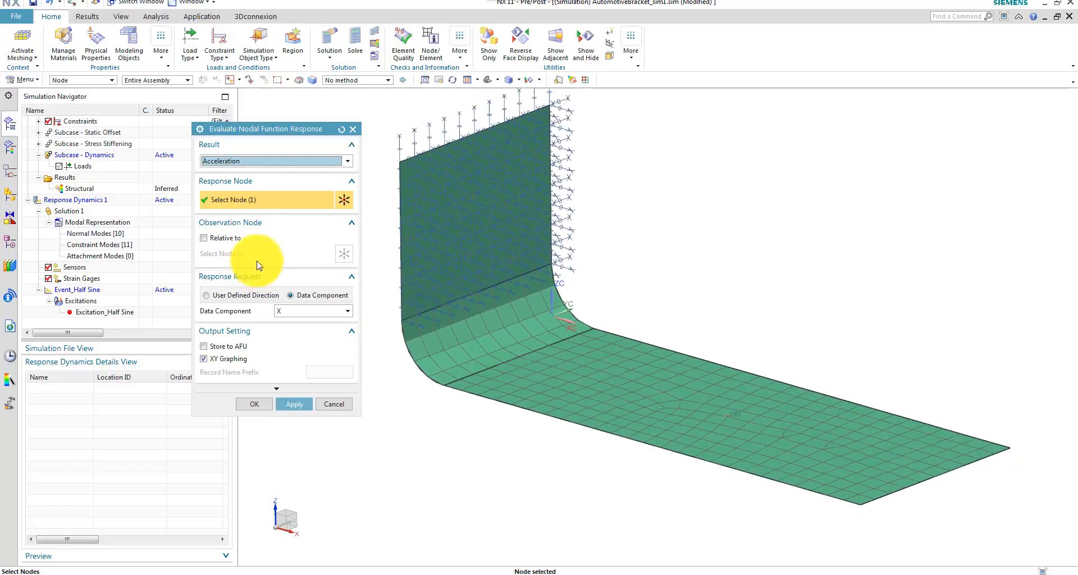
- Request the Z data component, enable Store to AFU along with XY Graphing, and run the nodal response evaluation
left_click(341, 313)
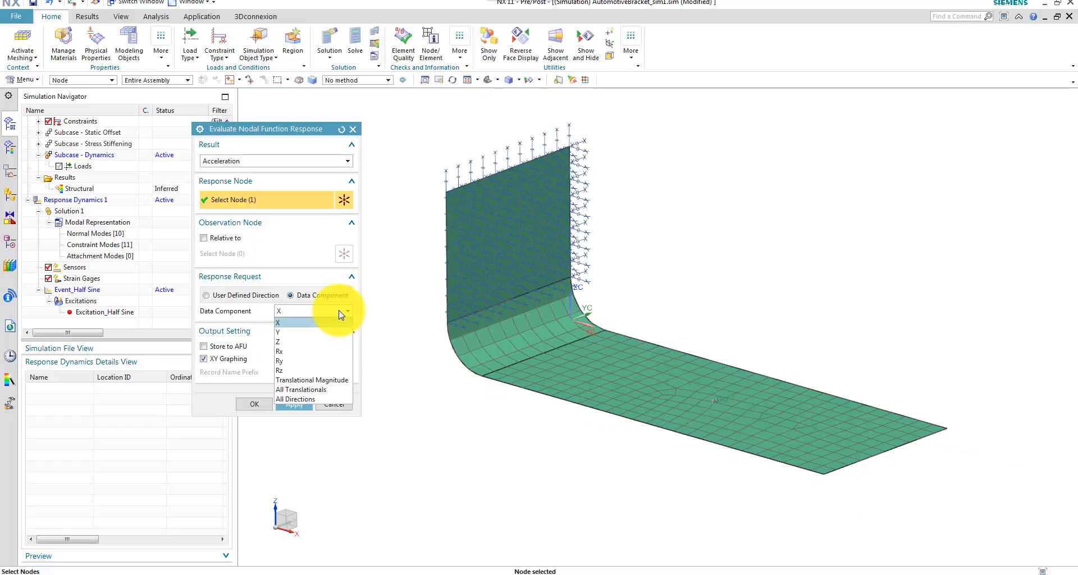
left_click(308, 345)
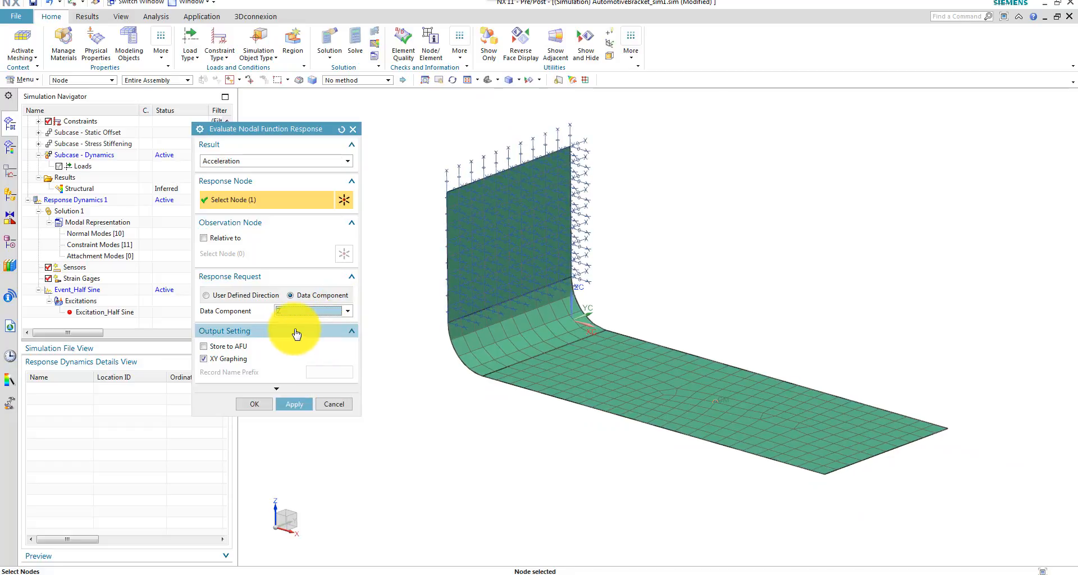
left_click(204, 346)
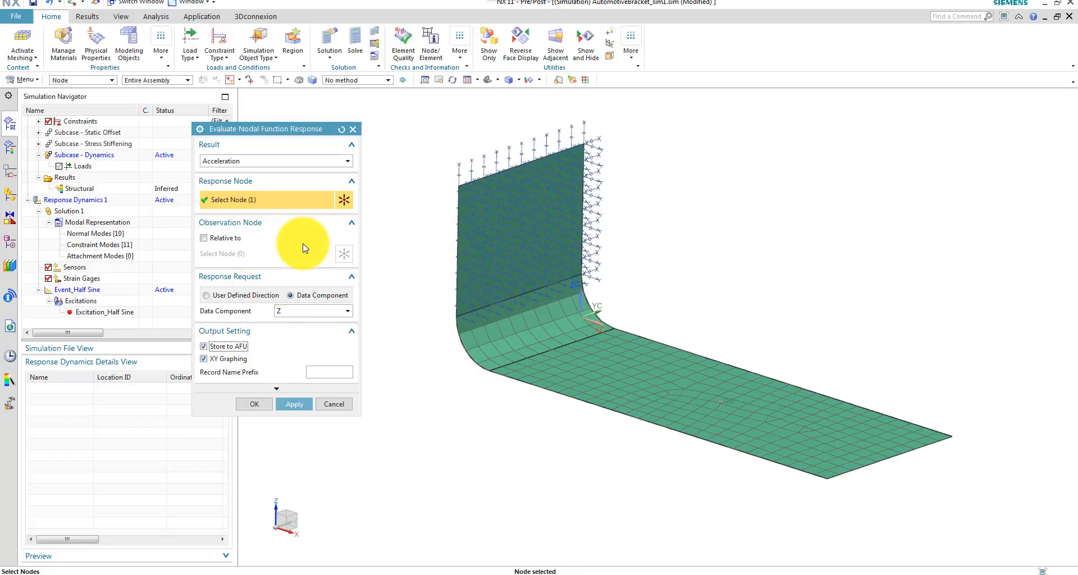
left_click(296, 404)
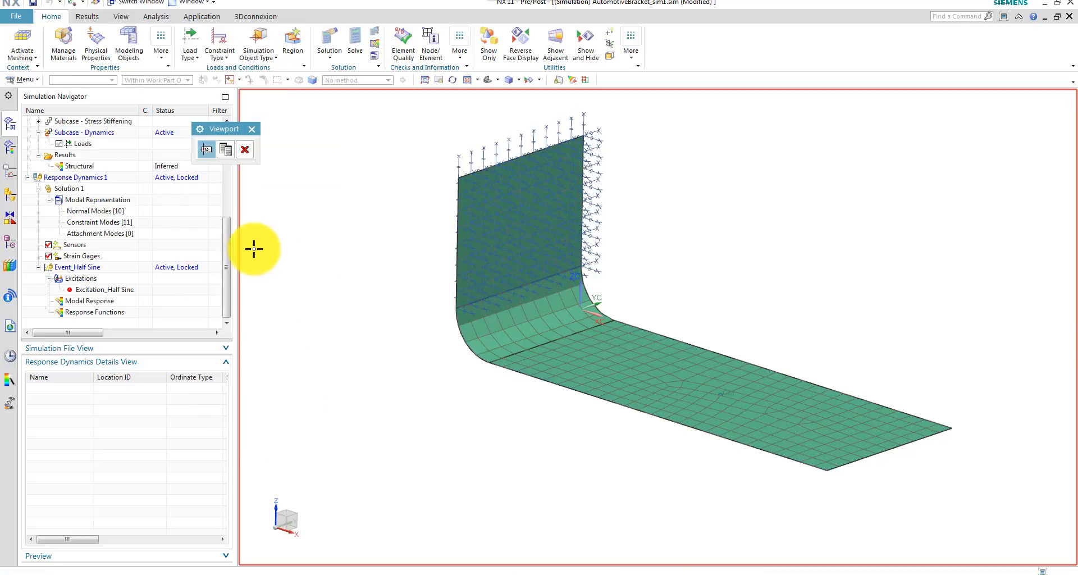
- Plot the nodal Z acceleration response against time in a new graph window
left_click(225, 149)
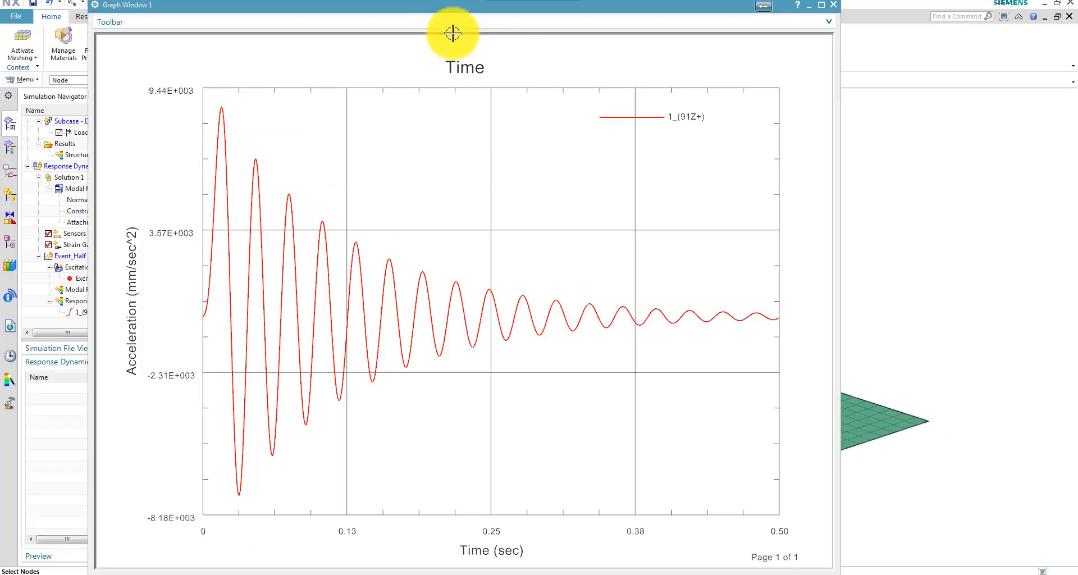
left_click_drag(374, 2, 429, 2)
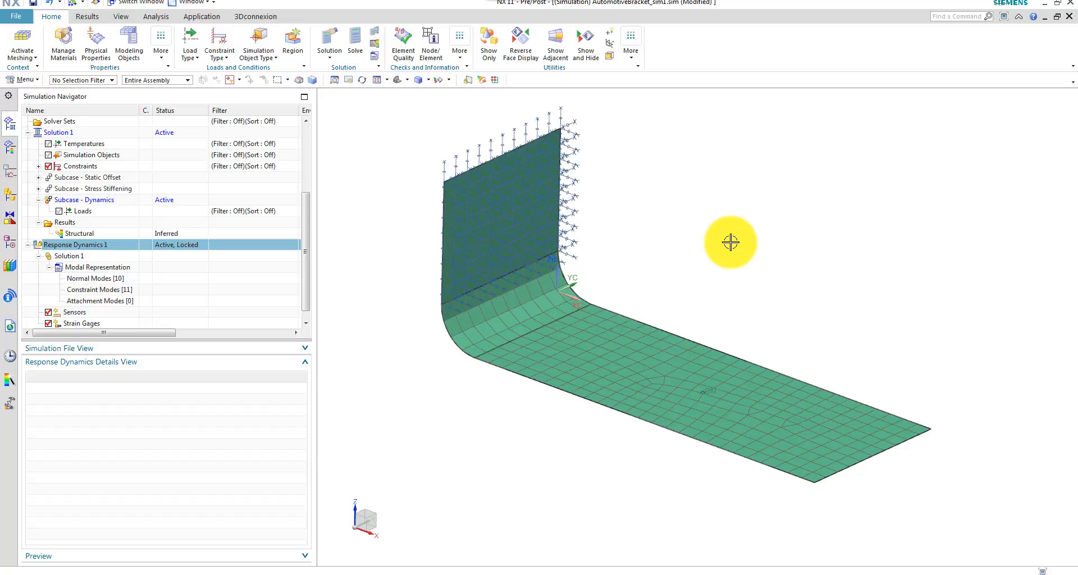
left_click(680, 199)
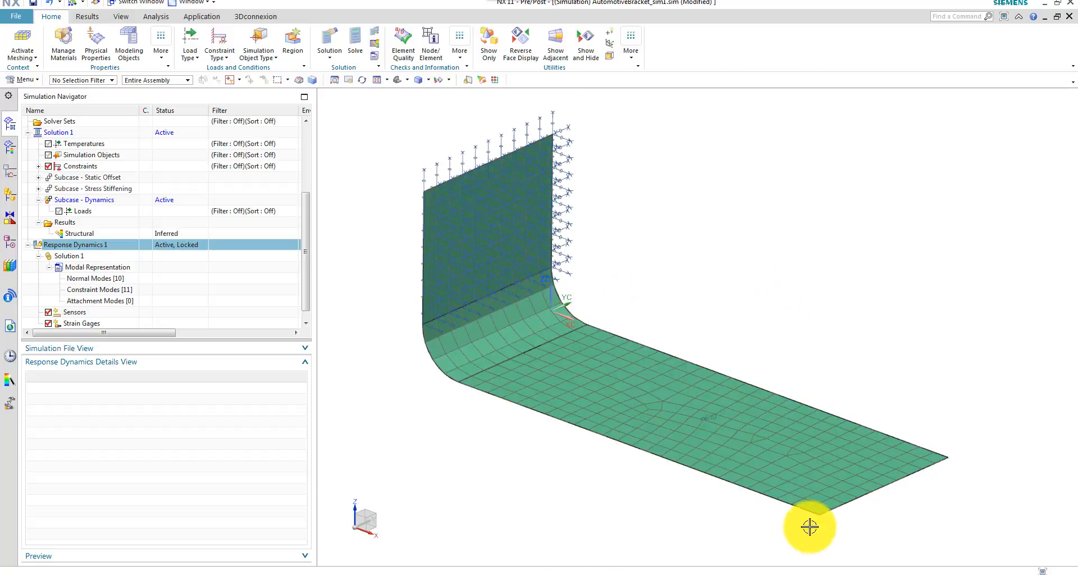
- Start a transmissibility evaluation for Response Dynamics 1, taking the Z excitation at node 329 as the enforced acceleration input
right_click(111, 248)
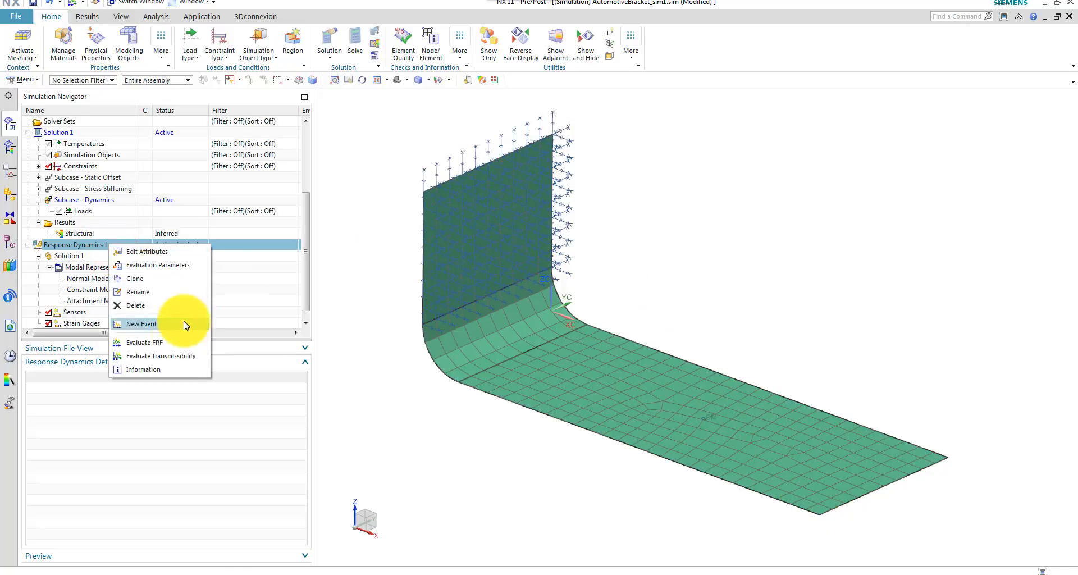
left_click(173, 357)
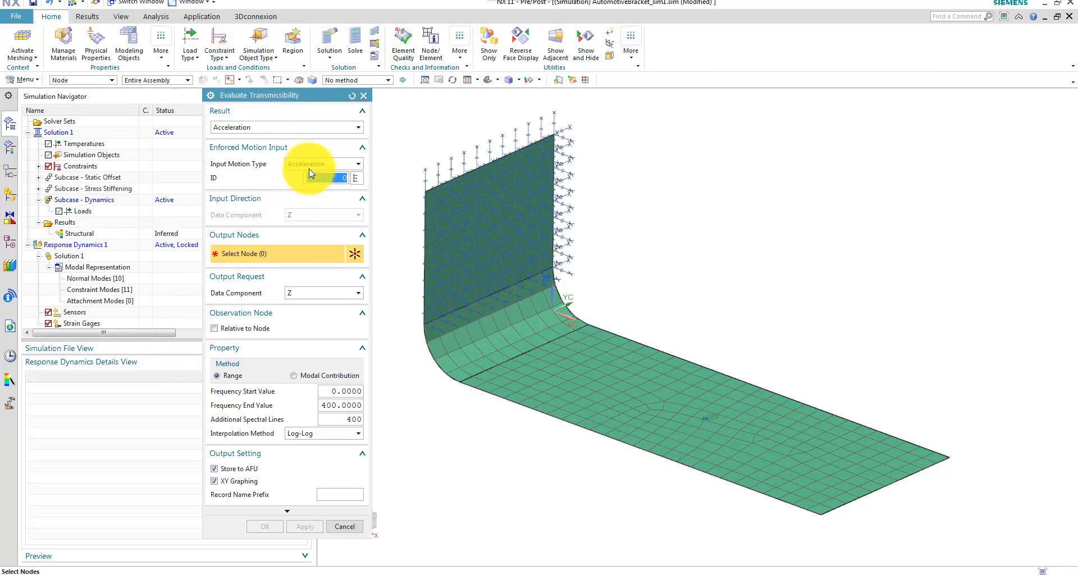
left_click(355, 179)
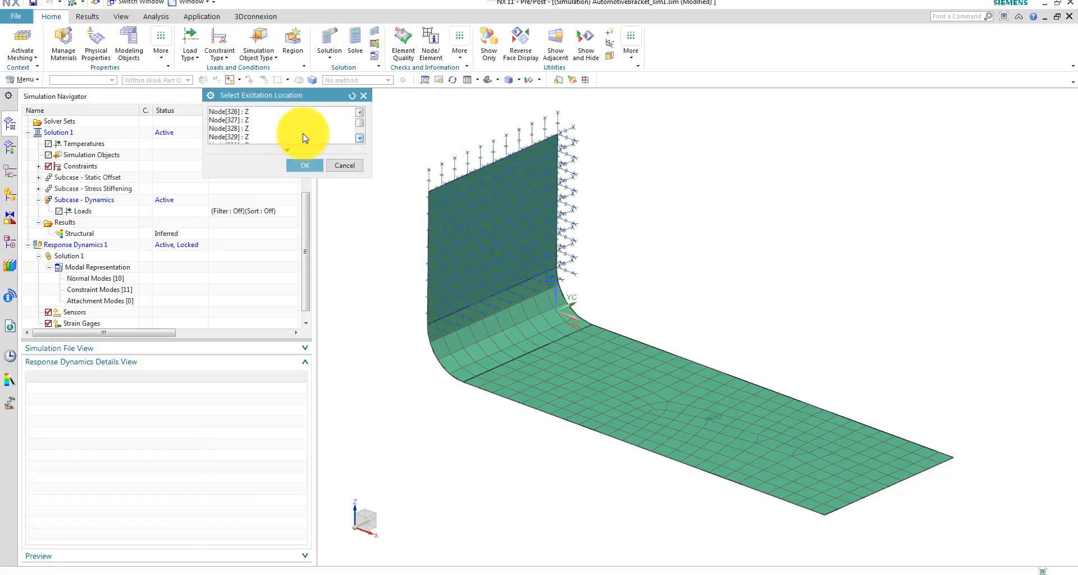
left_click(264, 141)
scroll(566, 193, "up", 3)
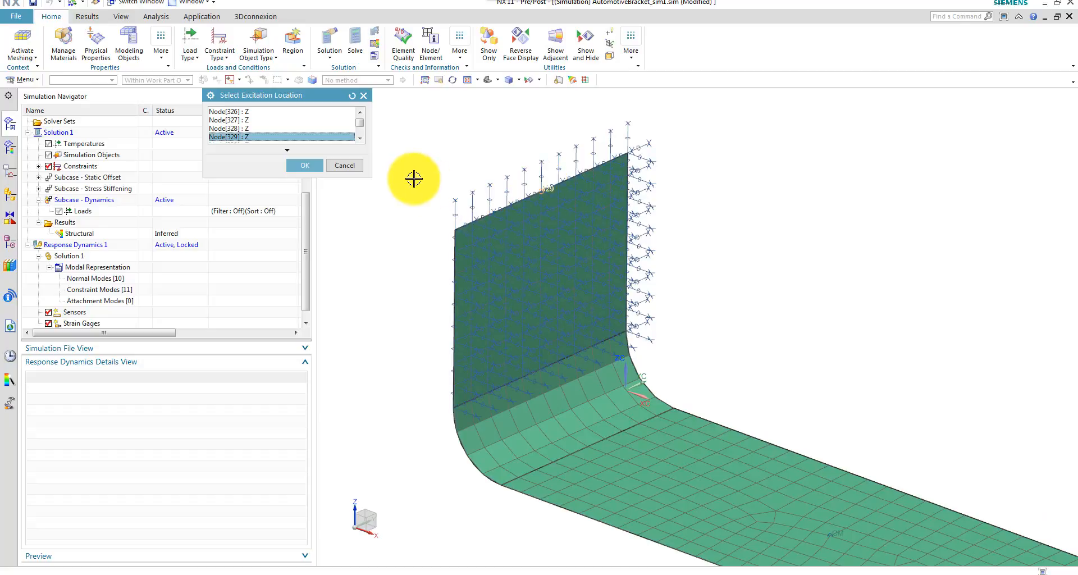
scroll(414, 180, "down", 3)
left_click(298, 165)
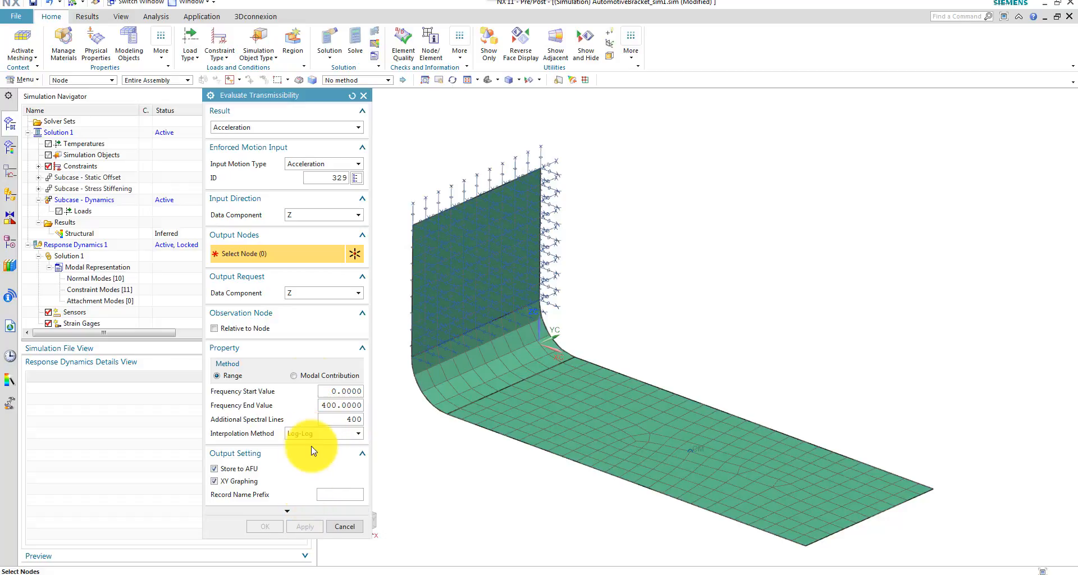
- Select three output nodes: the plate corner at the bend, the node mid-plate, and the front corner of the free end
scroll(601, 295, "up", 3)
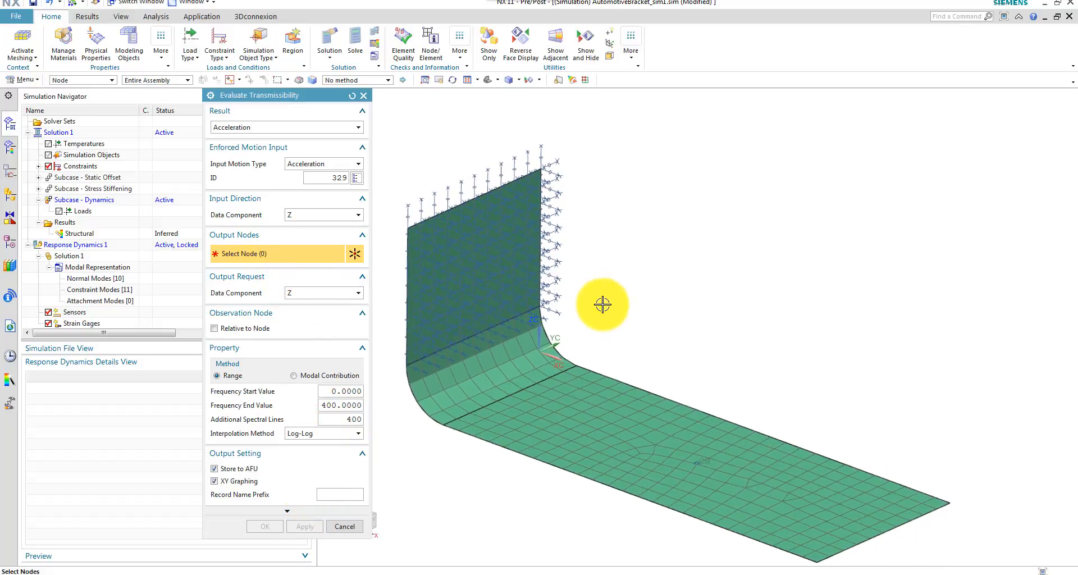
left_click(570, 368)
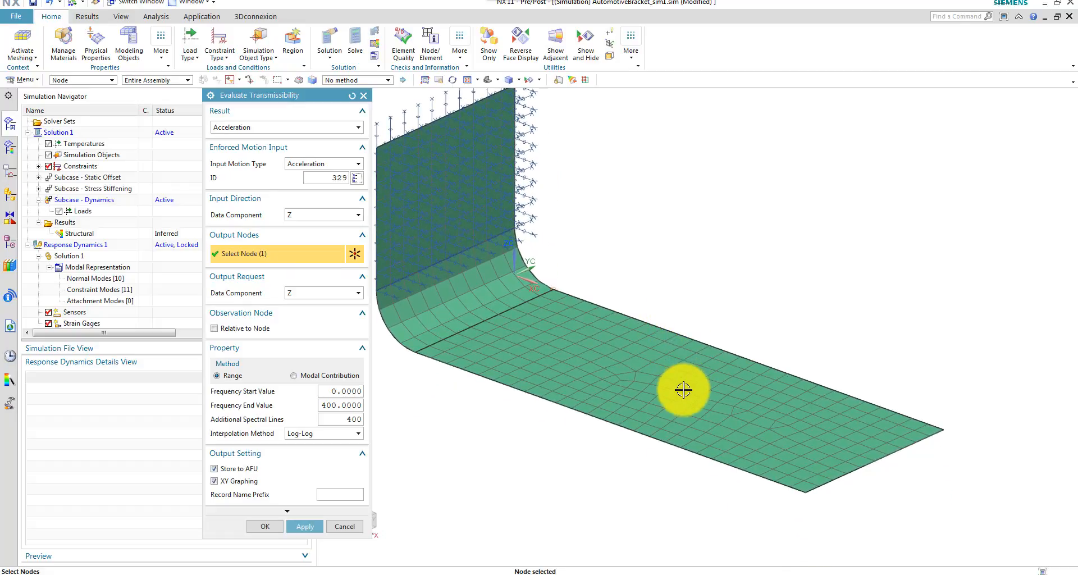
left_click(680, 390)
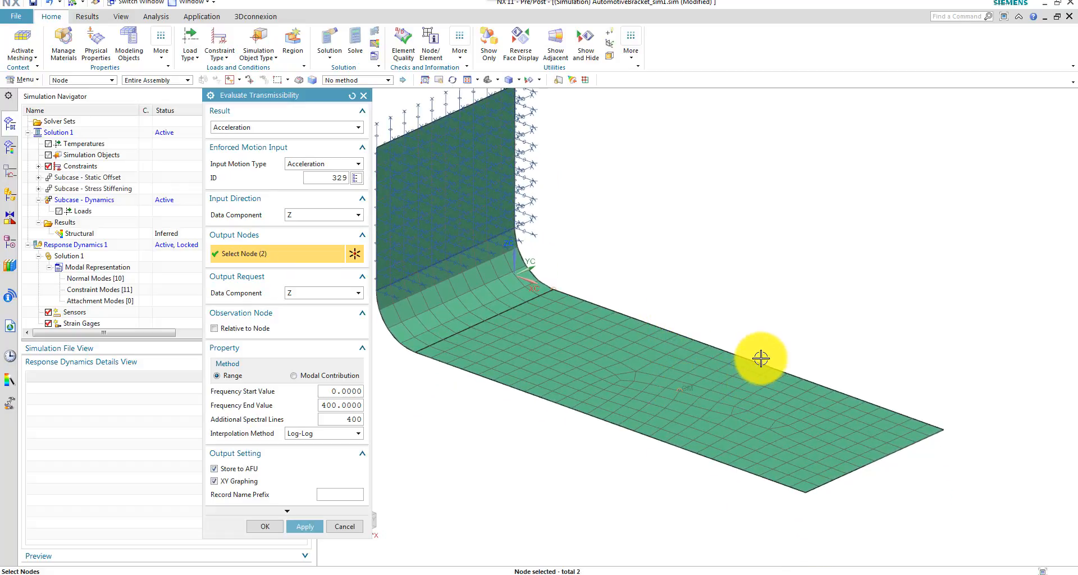
left_click(806, 492)
scroll(709, 513, "down", 1)
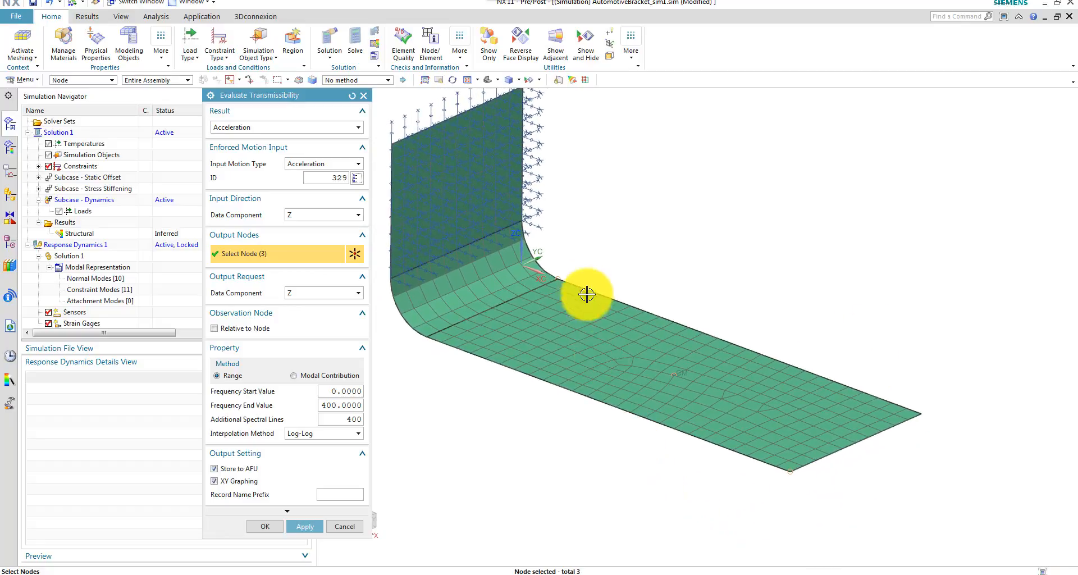
- Run the acceleration transmissibility evaluation and plot its curves in a new graph window, moving the evaluation dialog clear of the graph
left_click(303, 527)
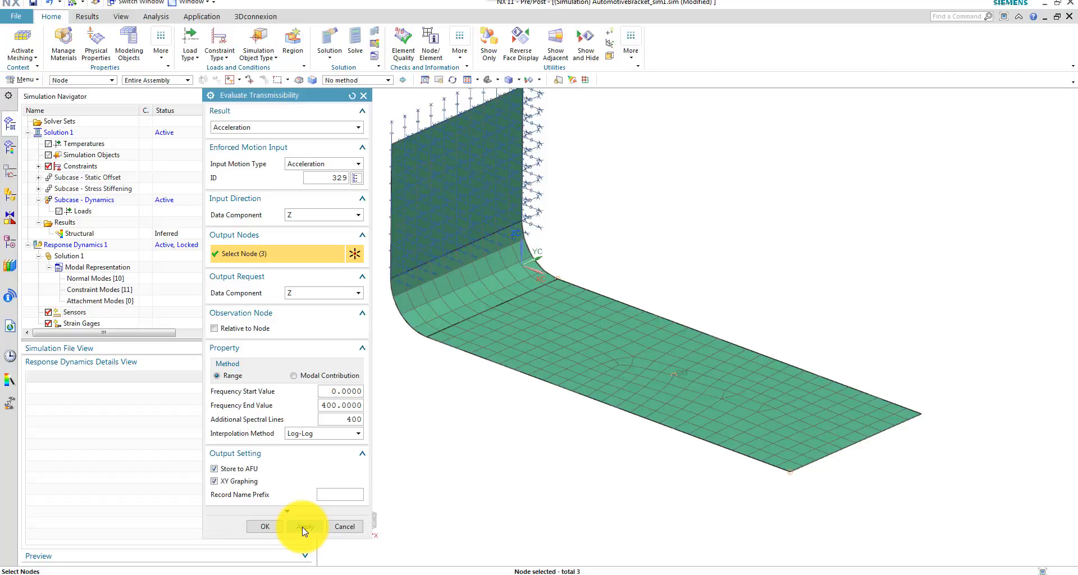
left_click(303, 528)
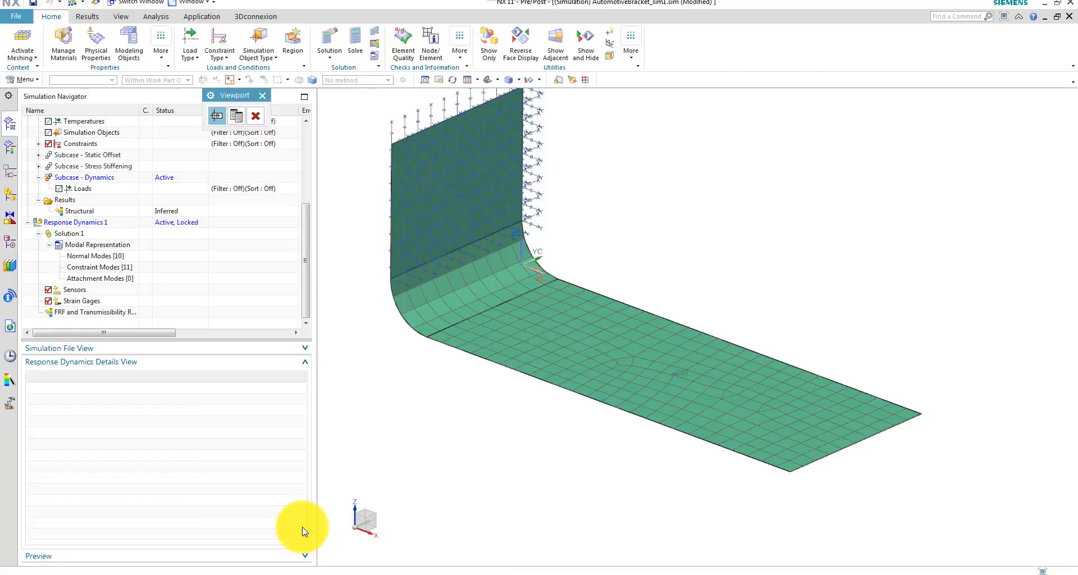
left_click(234, 118)
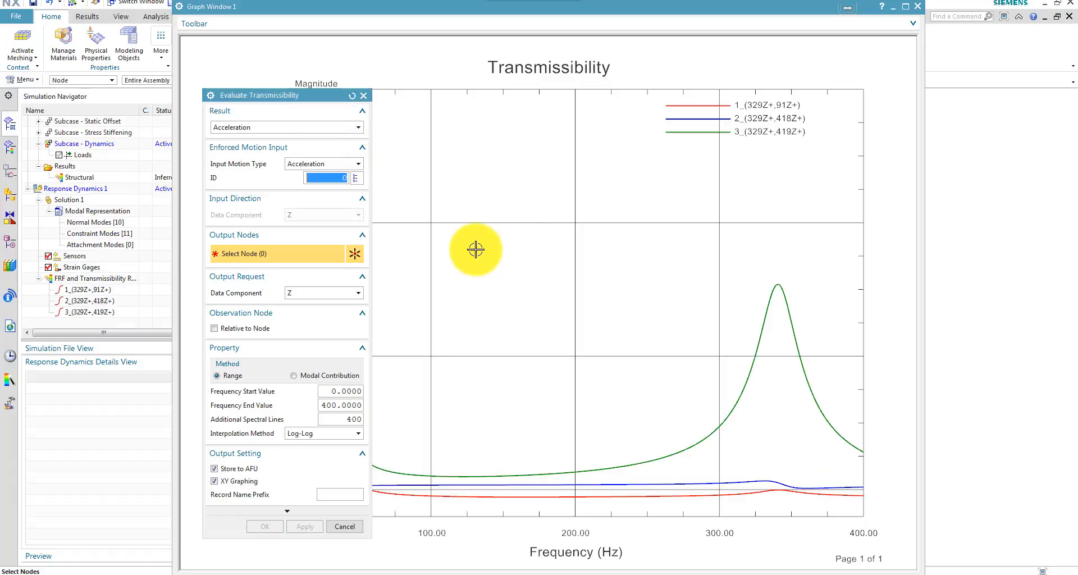
left_click_drag(299, 92, 115, 88)
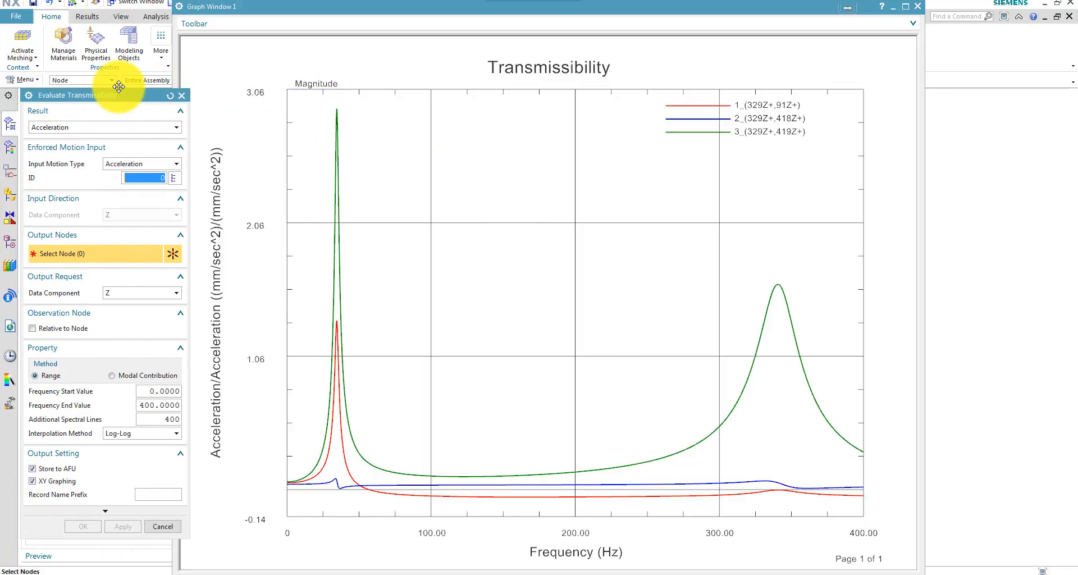